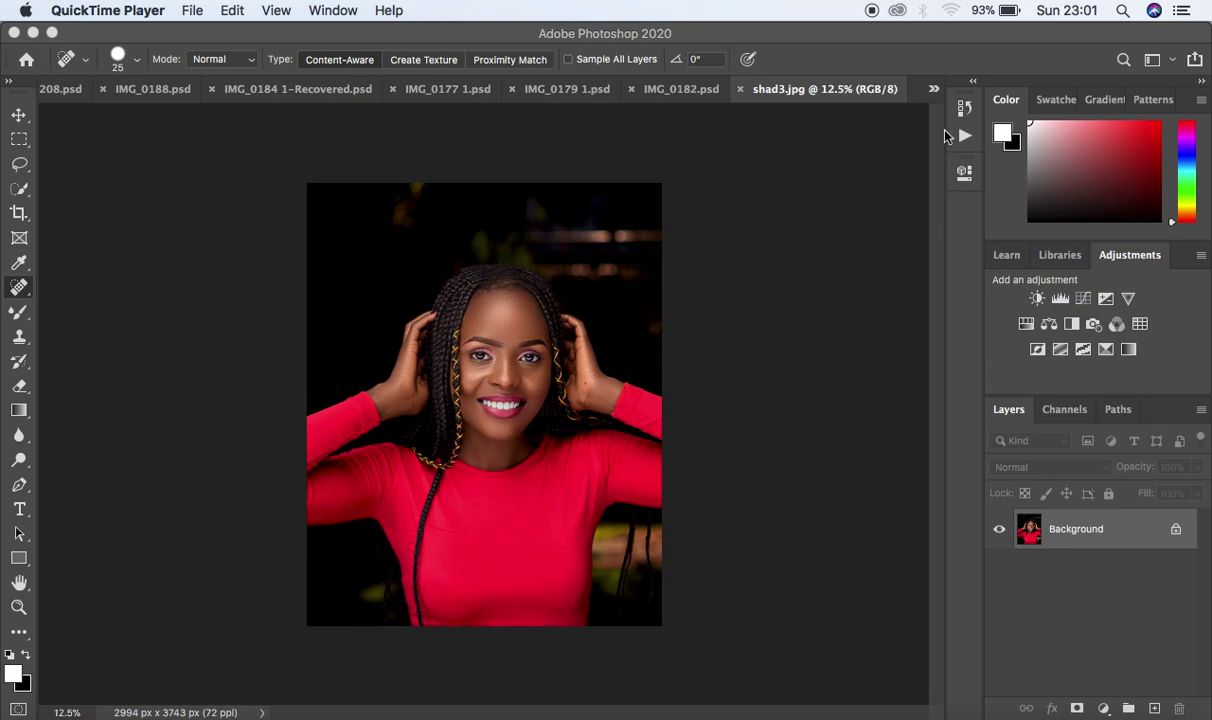
Step: Show the Actions panel from the Window menu, scrolled to the TUTORIAL and PORTRATURE ACTIONS sets
{"action": "left_click", "coordinate": [334, 11]}
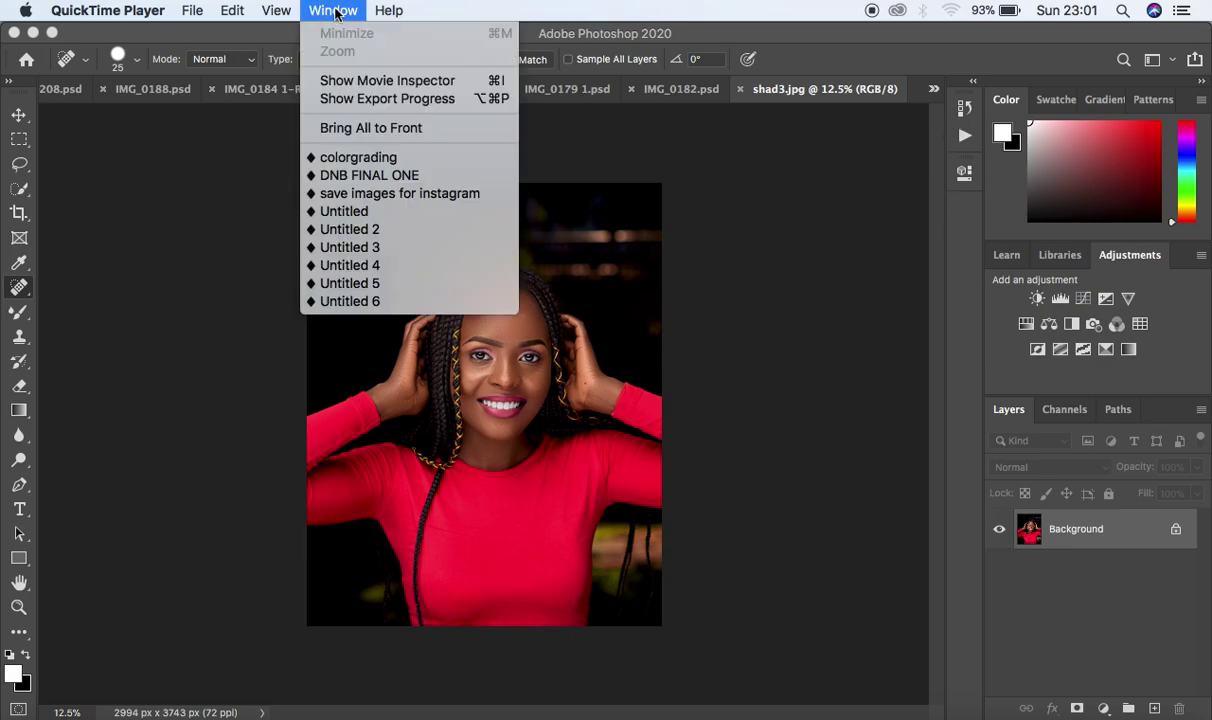
{"action": "left_click", "coordinate": [441, 8]}
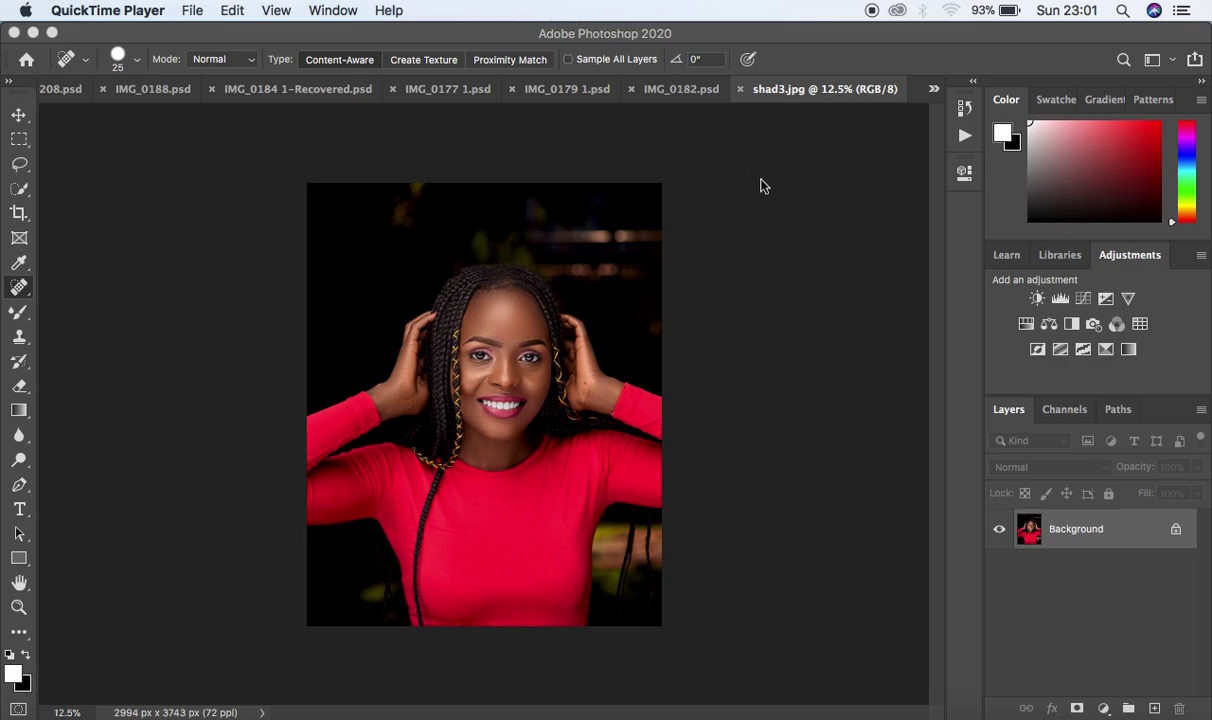
{"action": "left_click", "coordinate": [745, 216]}
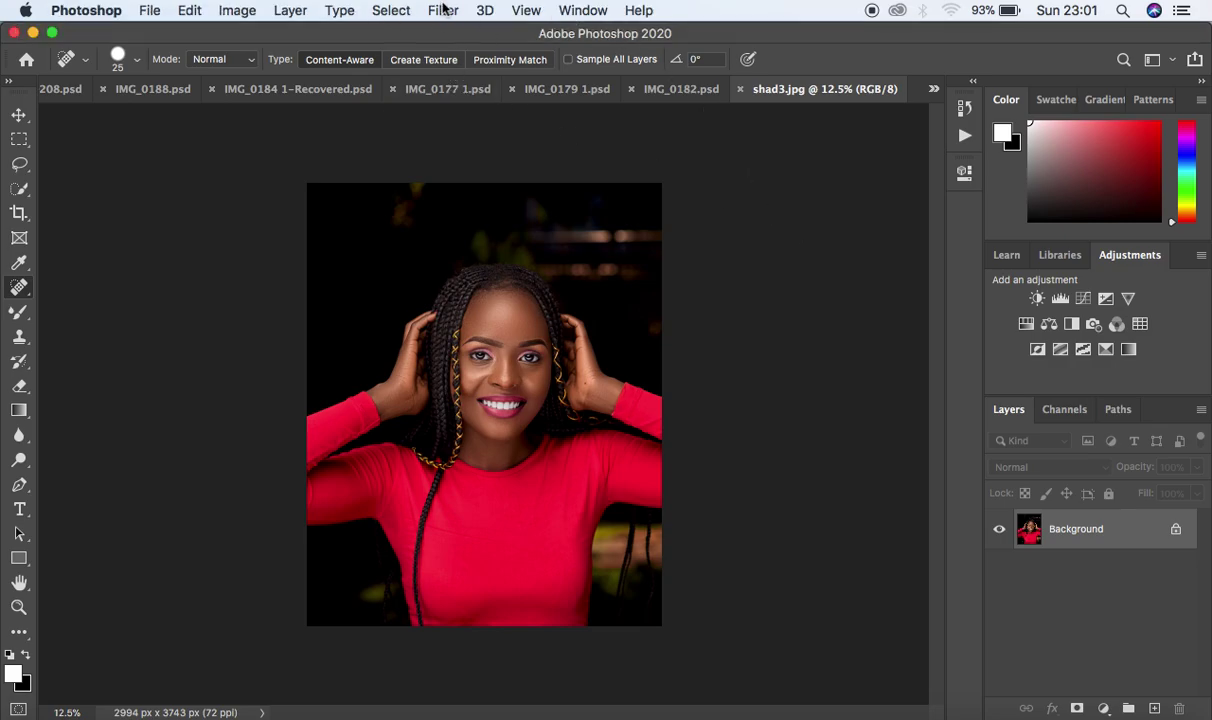
{"action": "left_click", "coordinate": [566, 10]}
{"action": "left_click", "coordinate": [614, 145]}
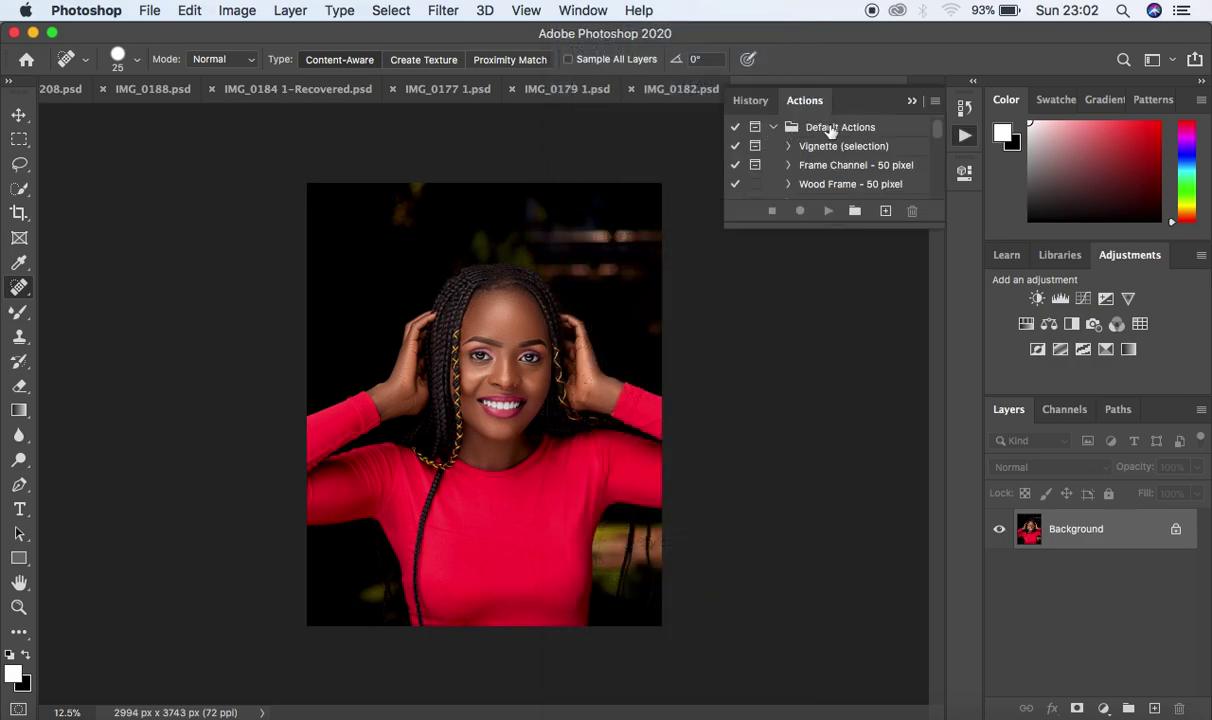
{"action": "scroll", "coordinate": [893, 165], "scroll_direction": "down", "scroll_amount": 10}
{"action": "scroll", "coordinate": [893, 165], "scroll_direction": "down", "scroll_amount": 8}
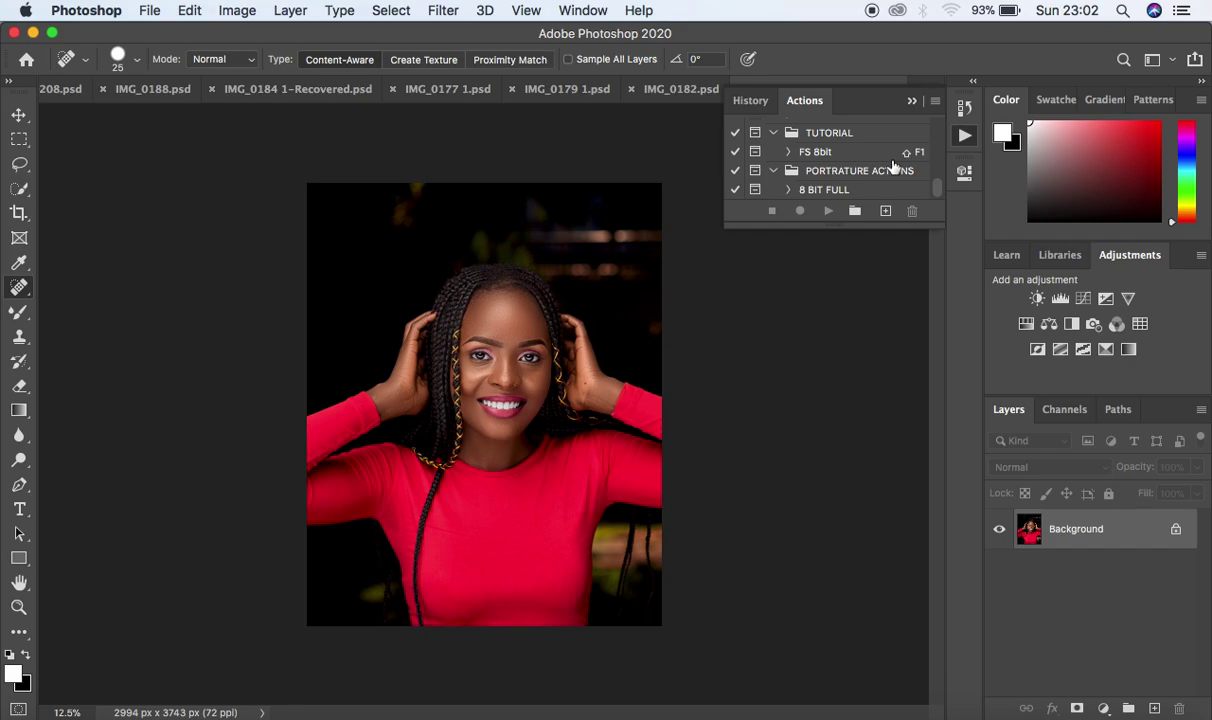
Step: Add a new empty action set called 'SKIN RETOUCHING' in the Actions panel
{"action": "left_click", "coordinate": [856, 212]}
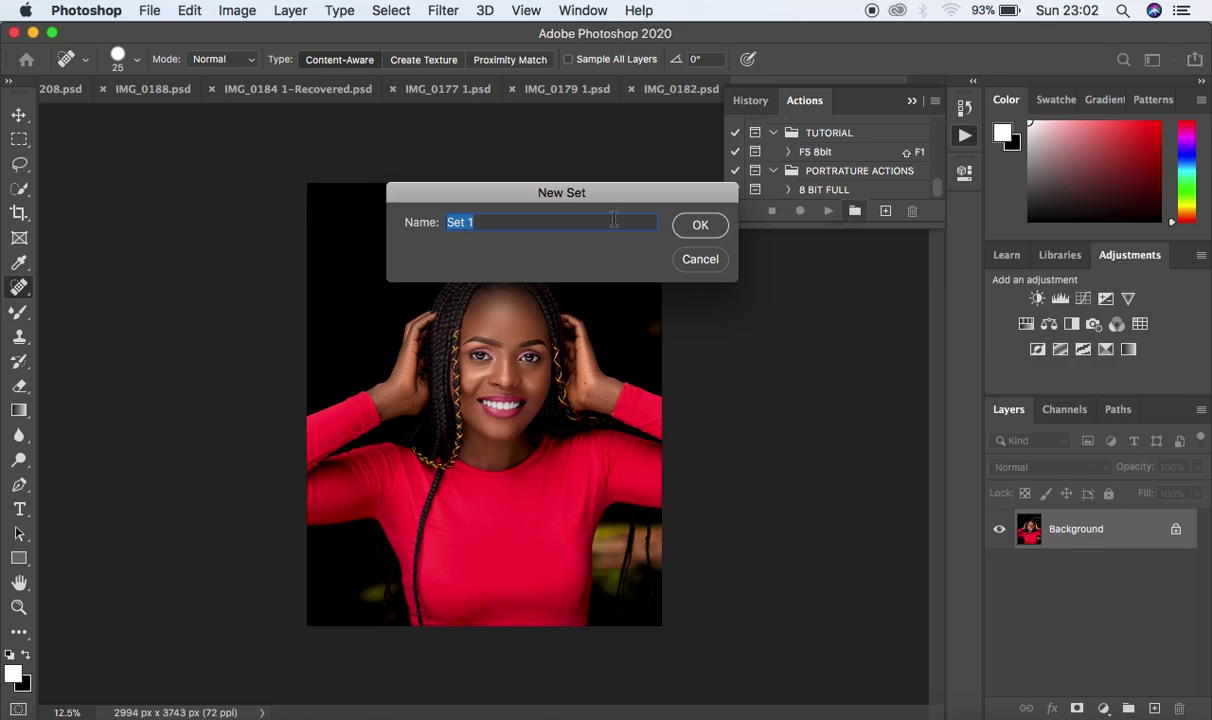
{"action": "type", "text": "SKIN RETOUCHING"}
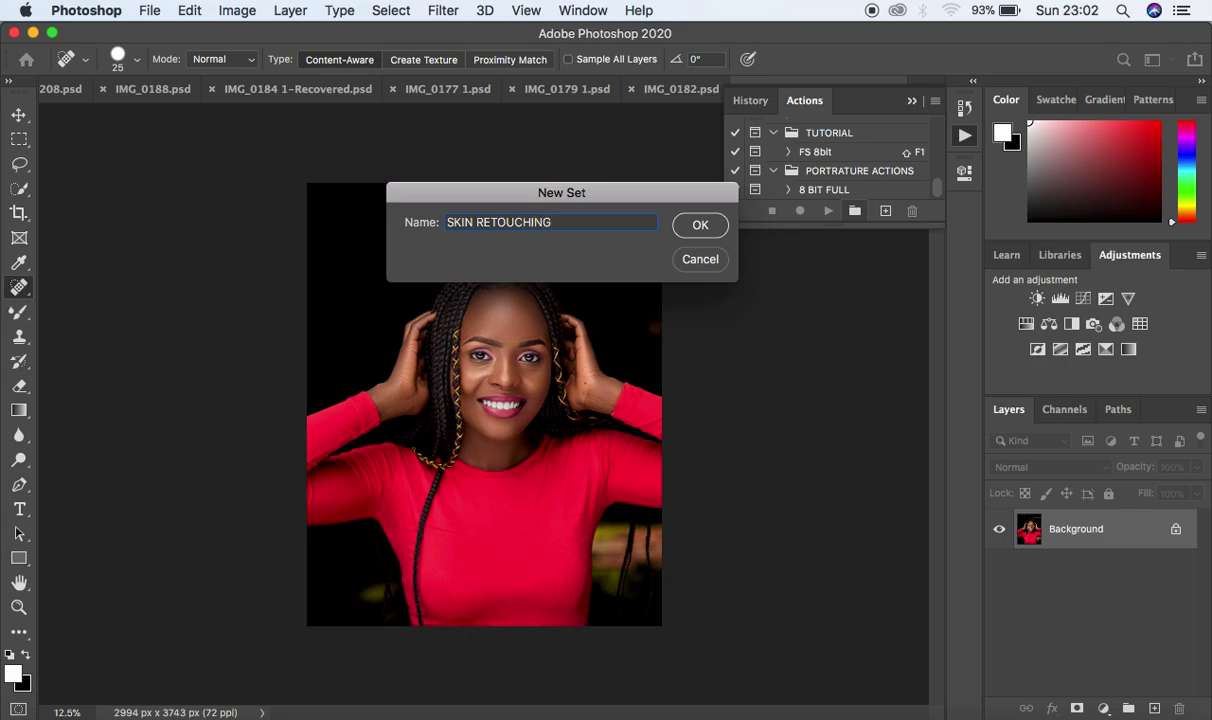
{"action": "key", "text": "Return"}
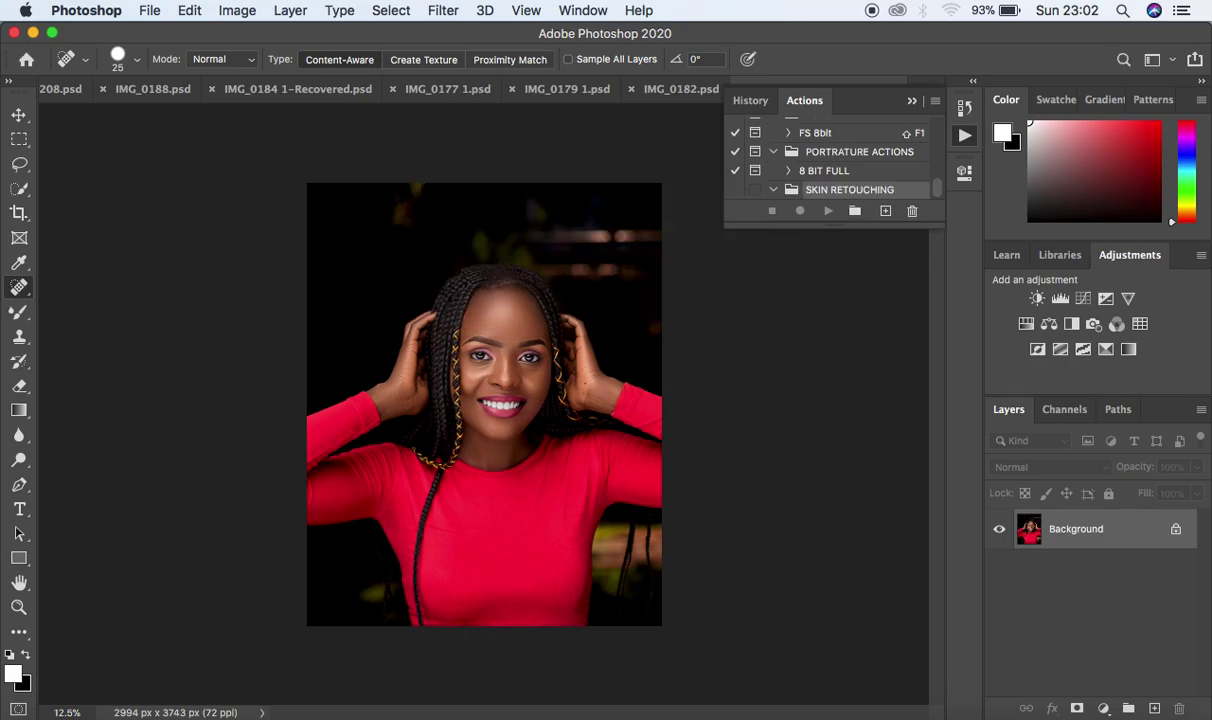
Step: Create action 'FS 8bit' with shortcut Shift+Command+F1 and a Red label, and start recording
{"action": "left_click", "coordinate": [884, 212]}
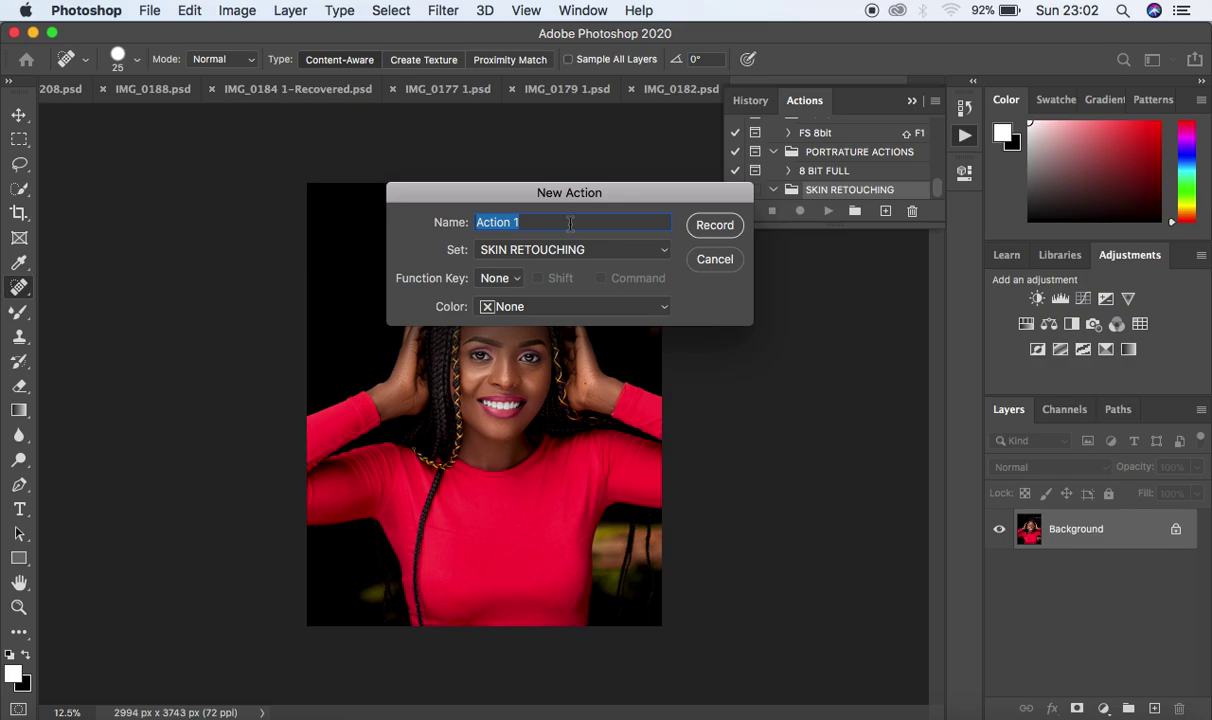
{"action": "type", "text": "FS8bit"}
{"action": "double_click", "coordinate": [492, 221]}
{"action": "left_click", "coordinate": [488, 222]}
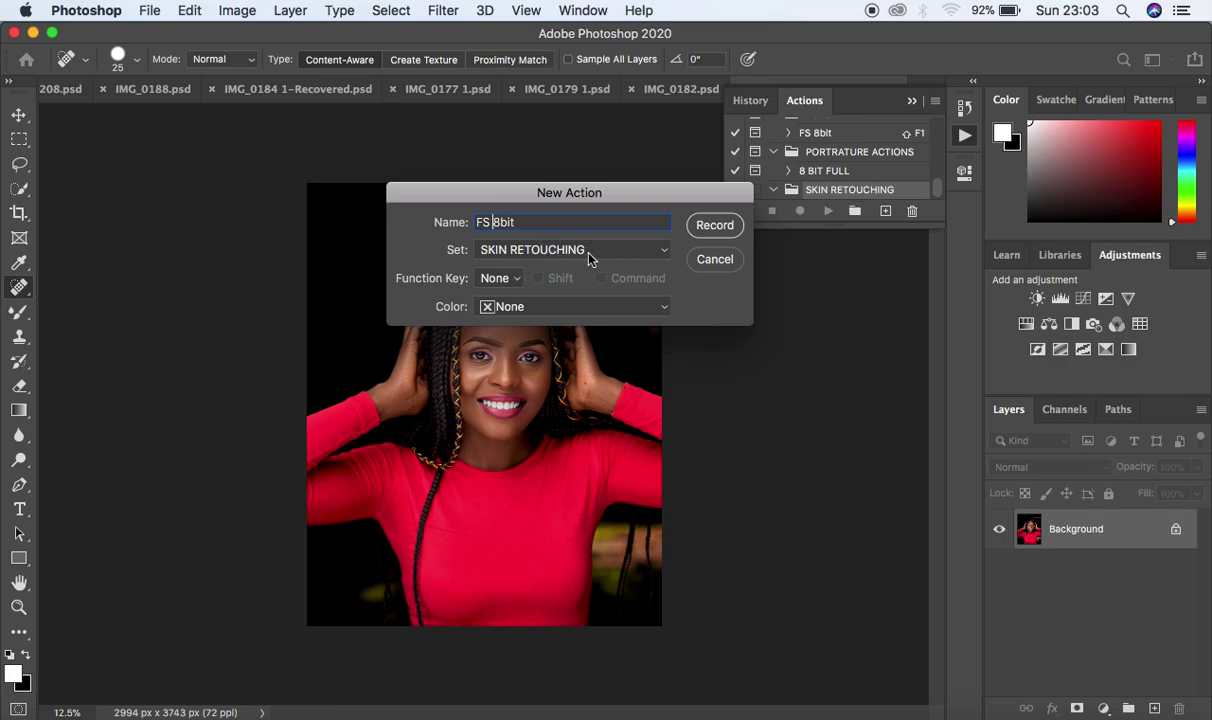
{"action": "left_click", "coordinate": [505, 279]}
{"action": "left_click", "coordinate": [493, 304]}
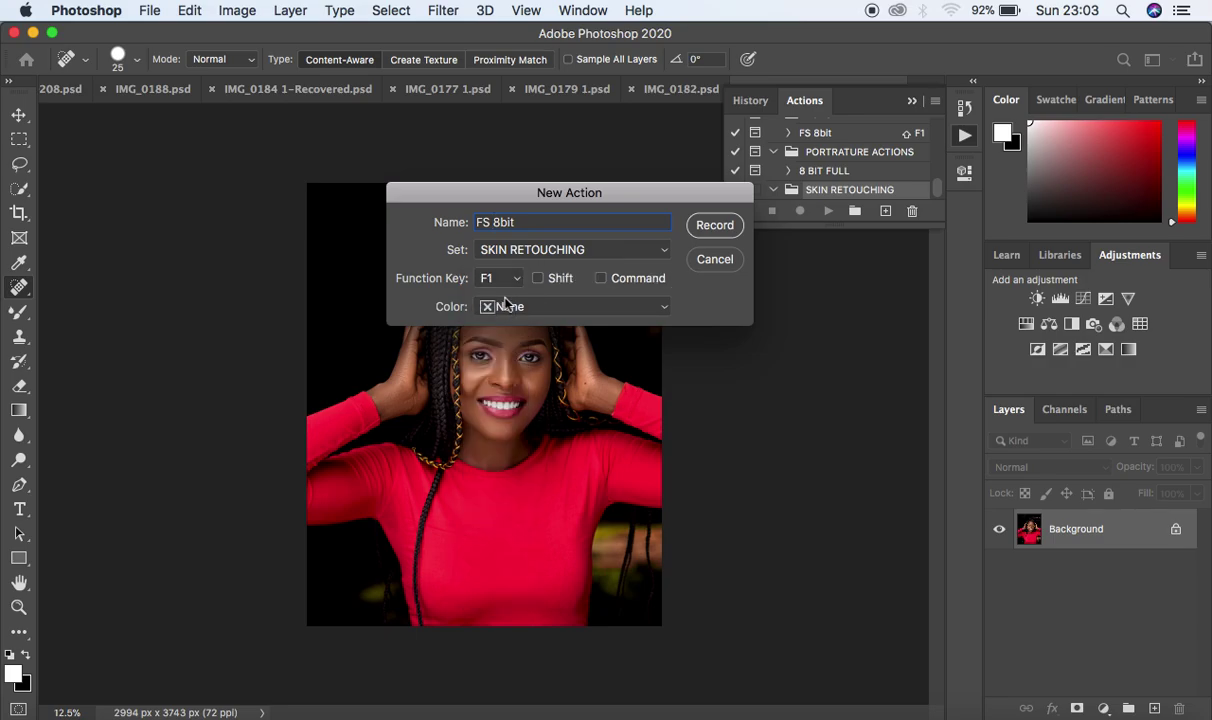
{"action": "left_click", "coordinate": [538, 278]}
{"action": "left_click", "coordinate": [600, 278]}
{"action": "left_click", "coordinate": [628, 306]}
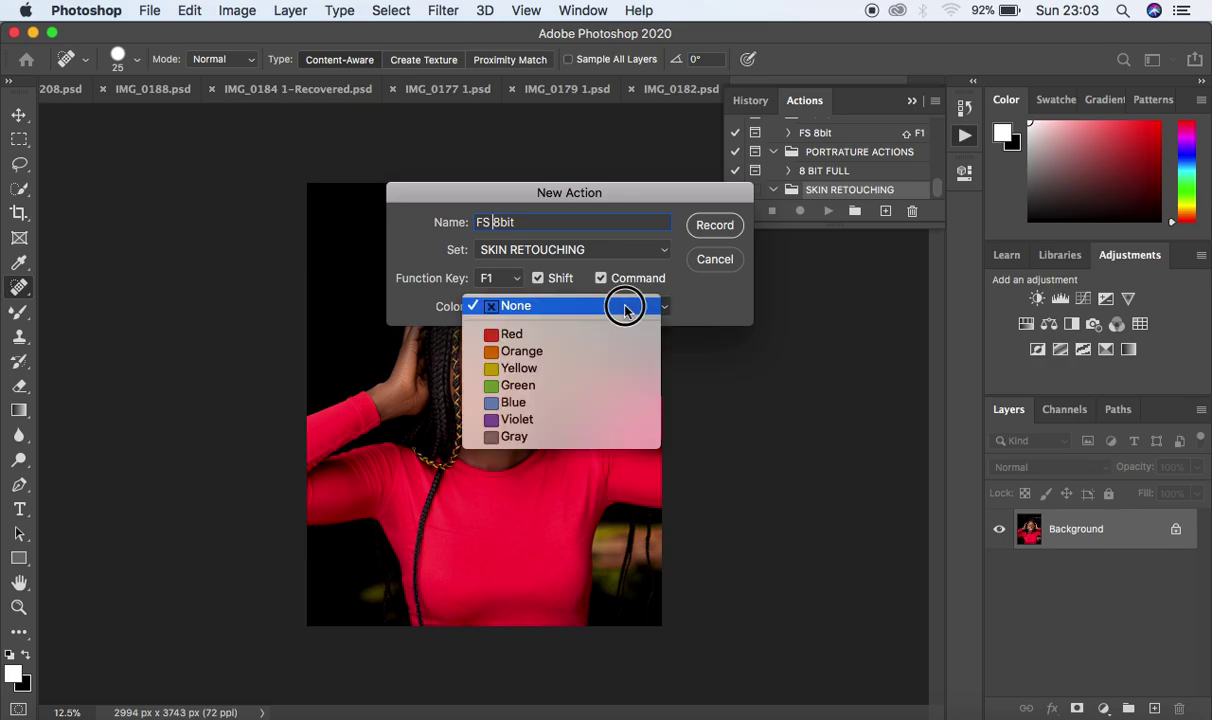
{"action": "left_click", "coordinate": [578, 335]}
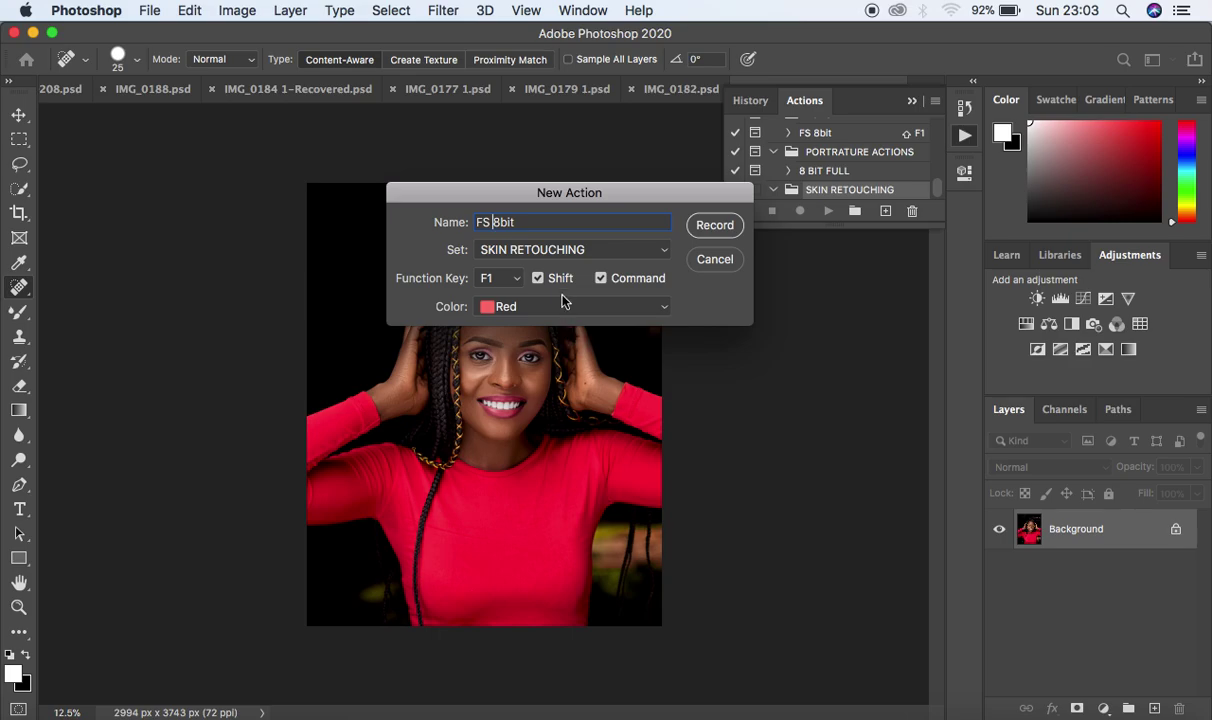
{"action": "left_click", "coordinate": [711, 226]}
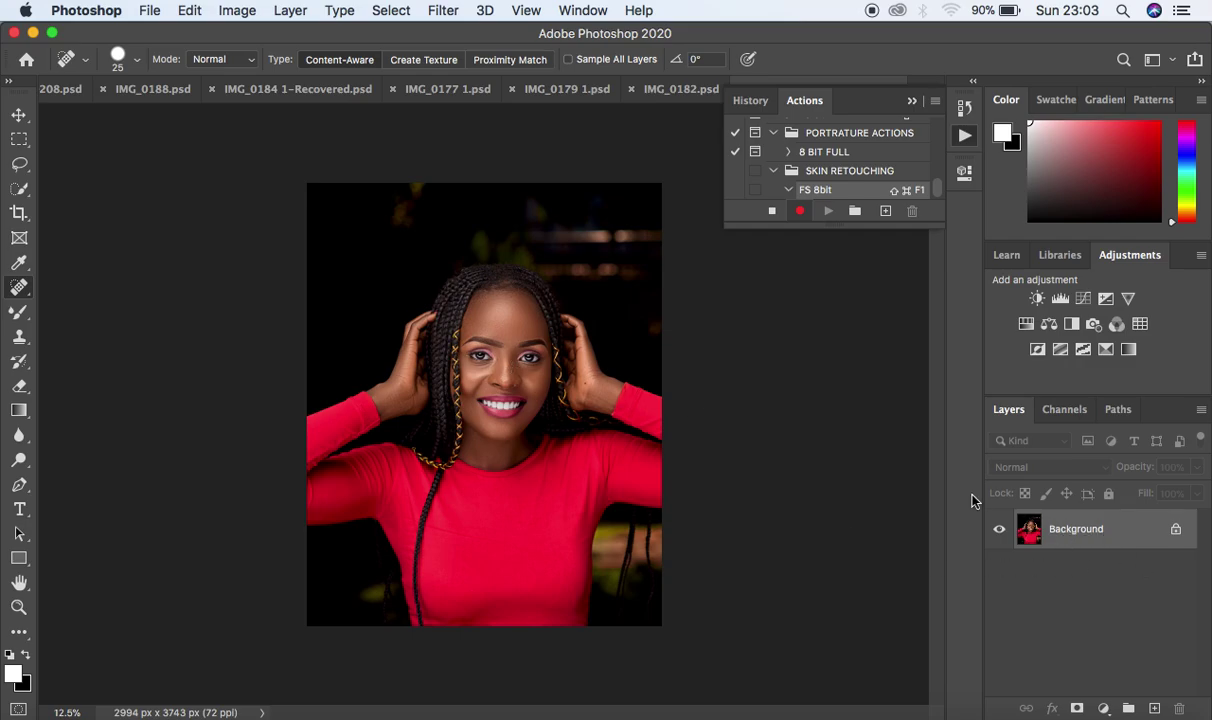
Step: Duplicate the photo into layers renamed LOW and HIGH, hide HIGH, and select LOW
{"action": "key", "text": "super+j"}
{"action": "key", "text": "super+j"}
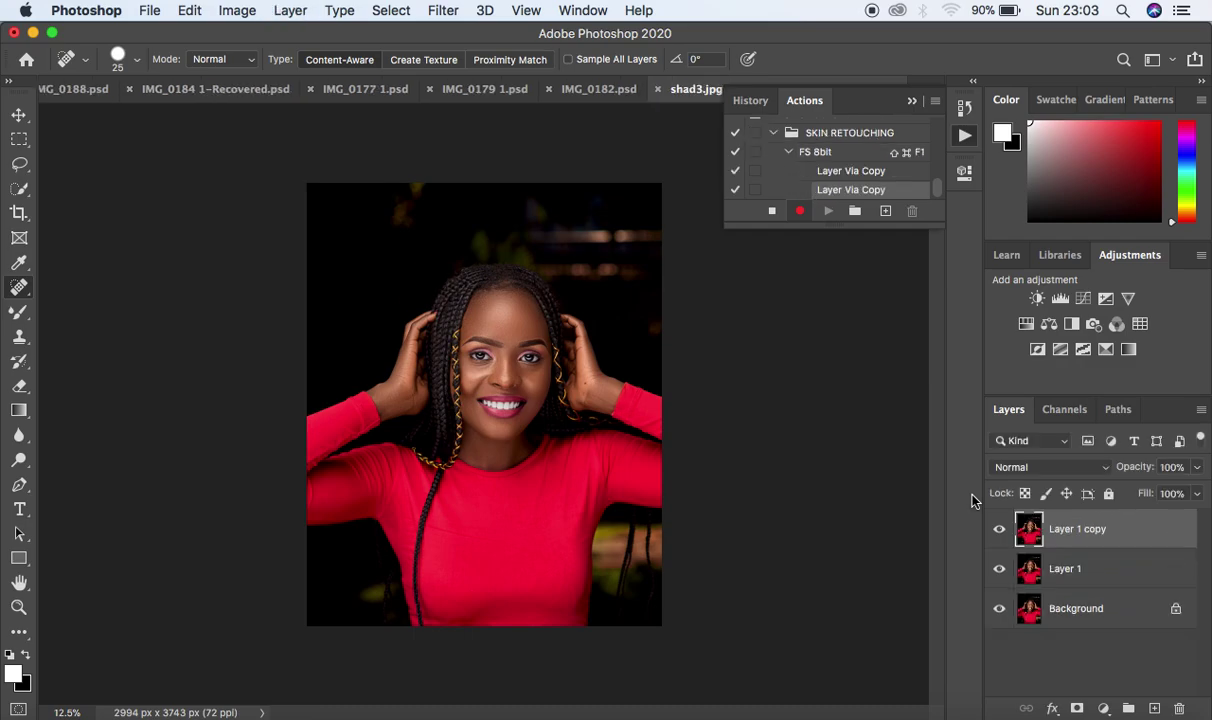
{"action": "double_click", "coordinate": [1064, 568]}
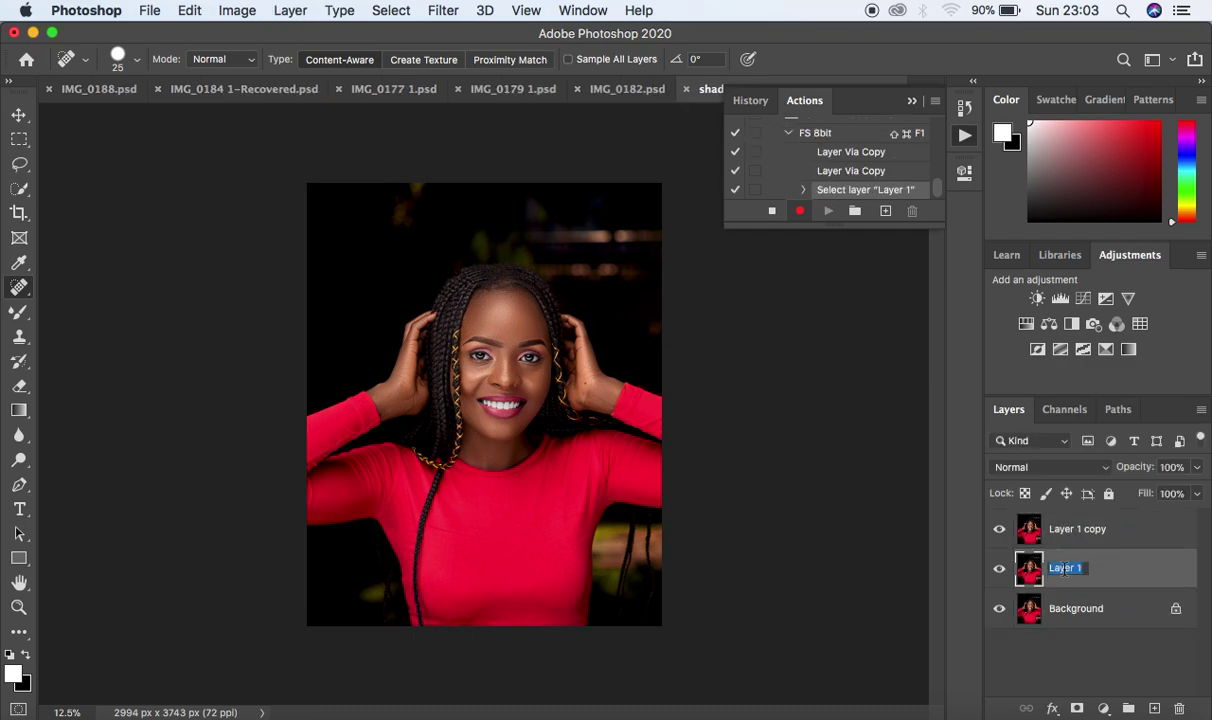
{"action": "type", "text": "LOW"}
{"action": "key", "text": "Return"}
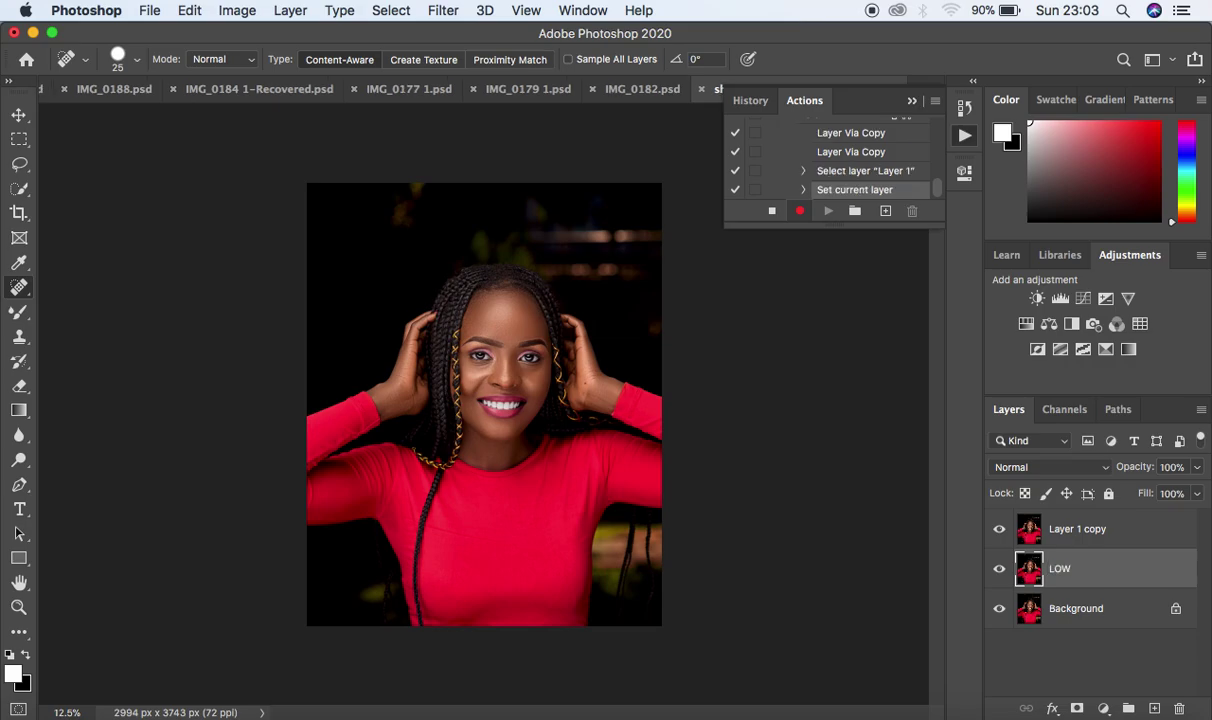
{"action": "double_click", "coordinate": [1067, 528]}
{"action": "type", "text": "HIGH"}
{"action": "key", "text": "Return"}
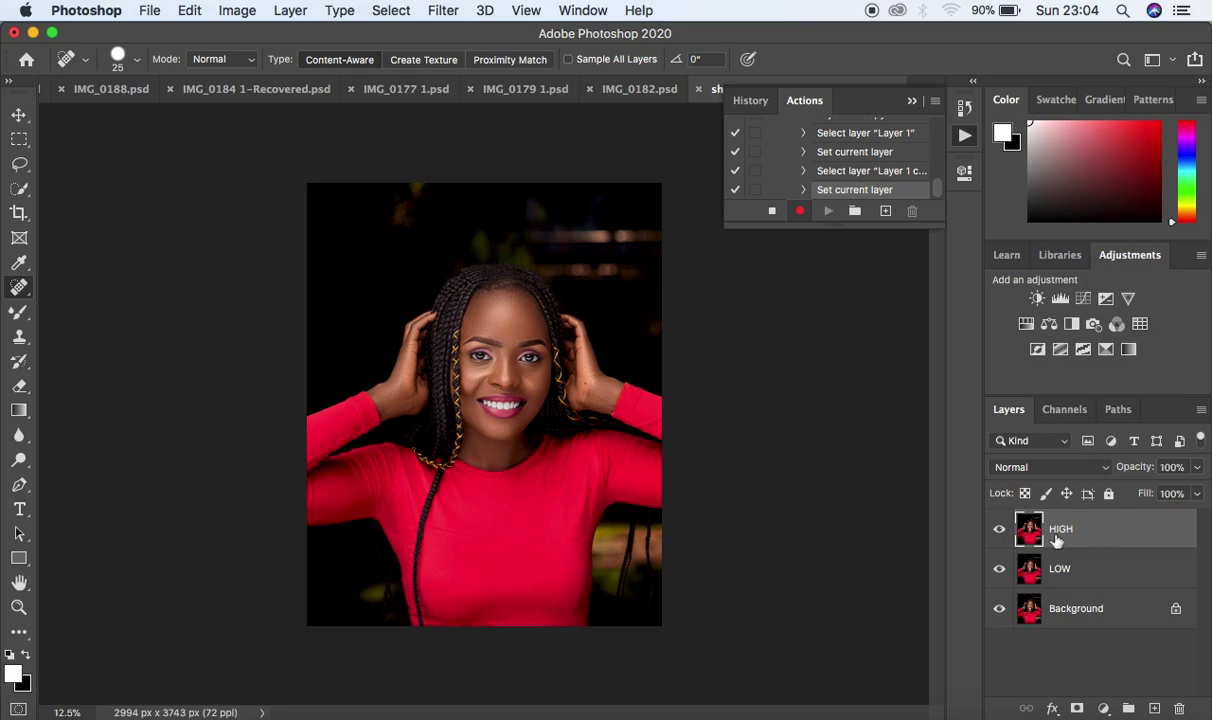
{"action": "left_click", "coordinate": [999, 532]}
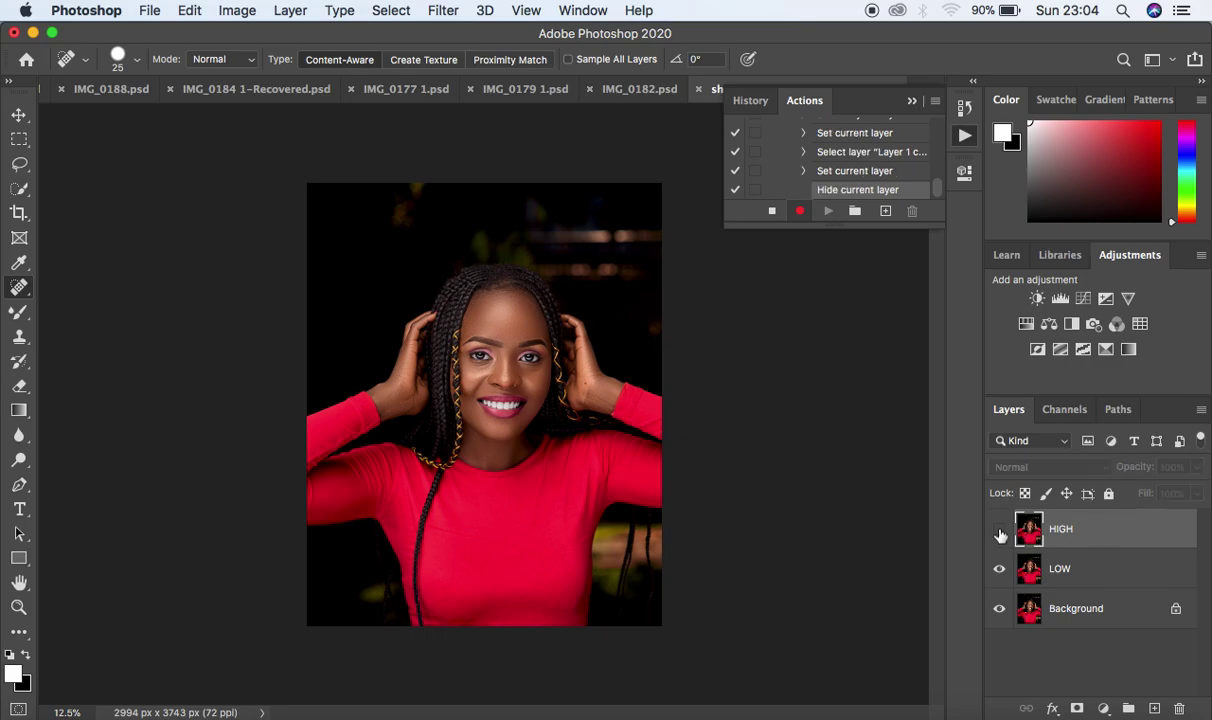
{"action": "left_click", "coordinate": [1093, 576]}
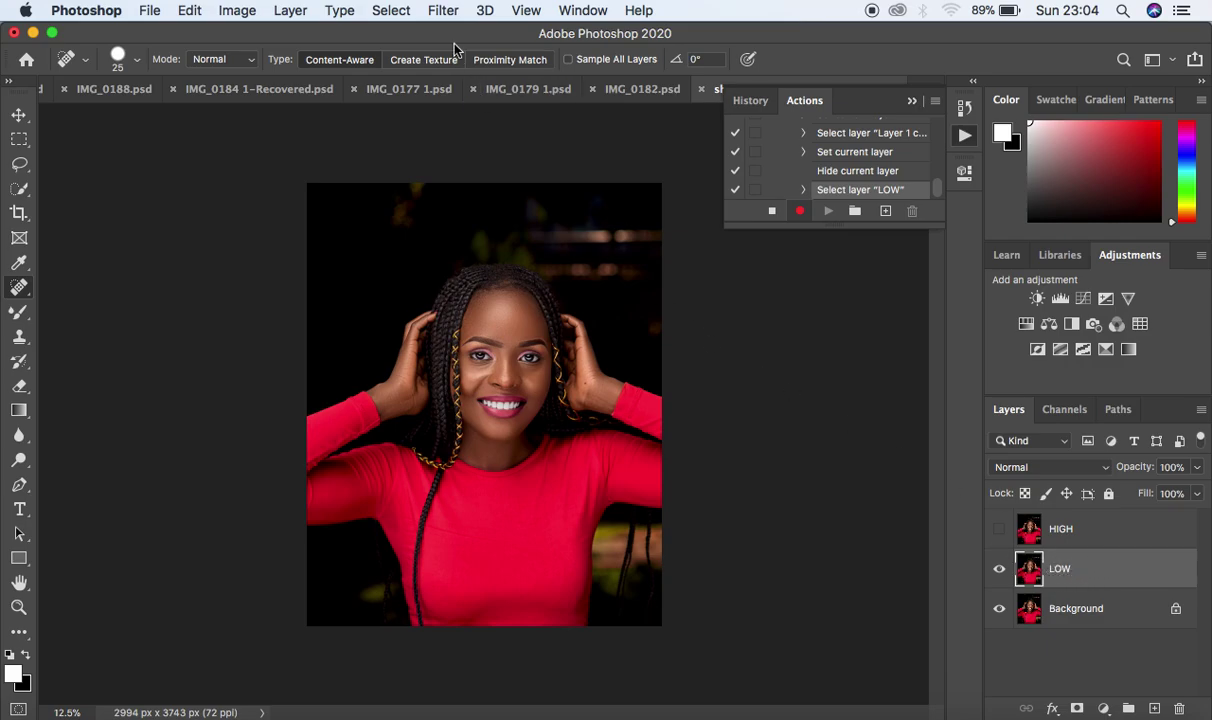
Step: Start a Gaussian Blur on LOW, previewing the face at 50% with radius around 3.2
{"action": "left_click", "coordinate": [440, 10]}
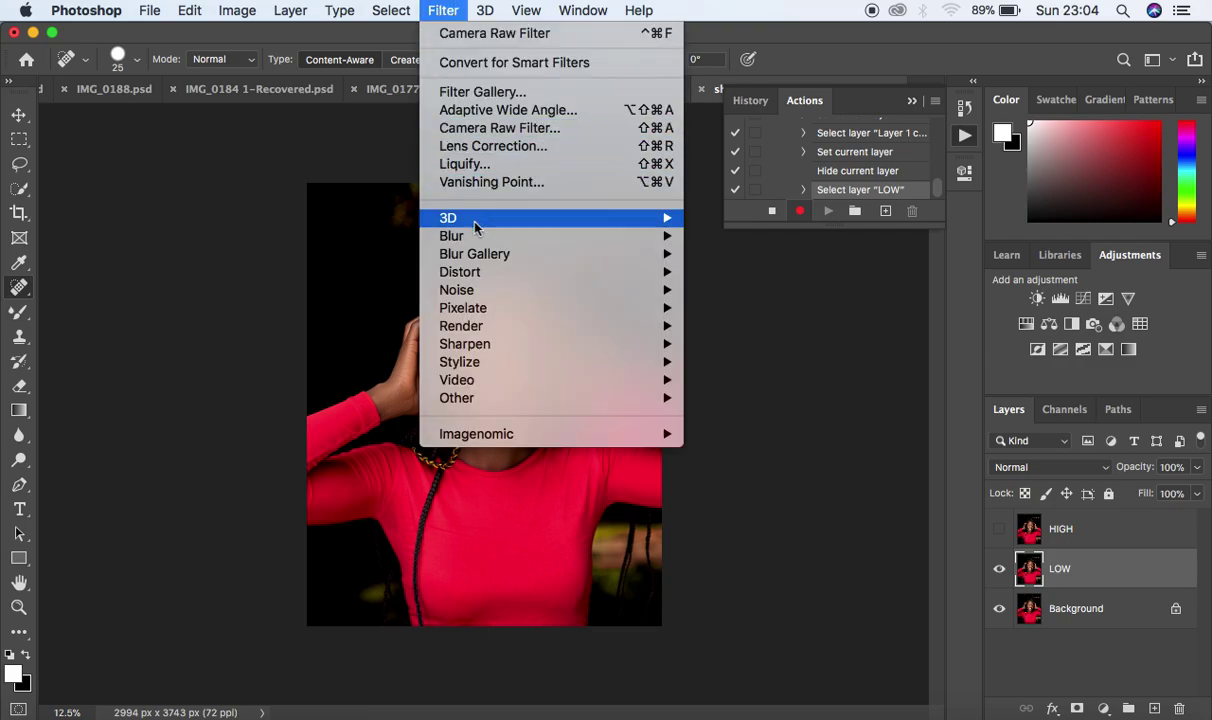
{"action": "mouse_move", "coordinate": [490, 240]}
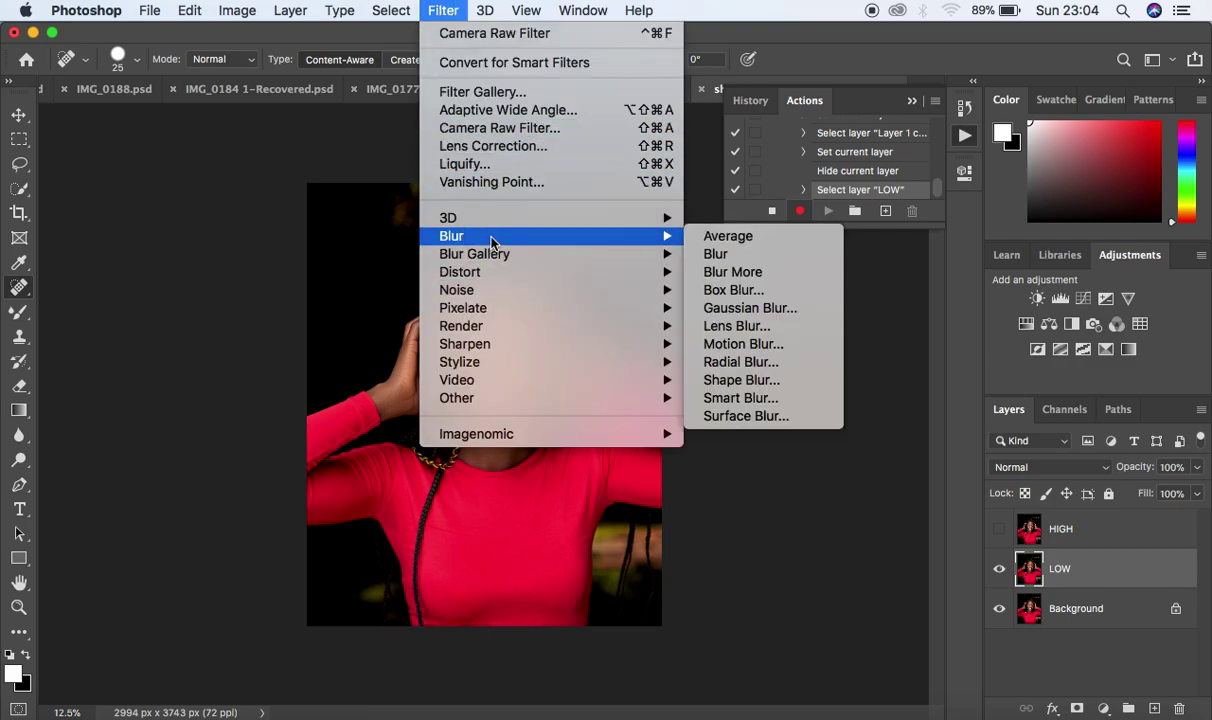
{"action": "left_click", "coordinate": [762, 310]}
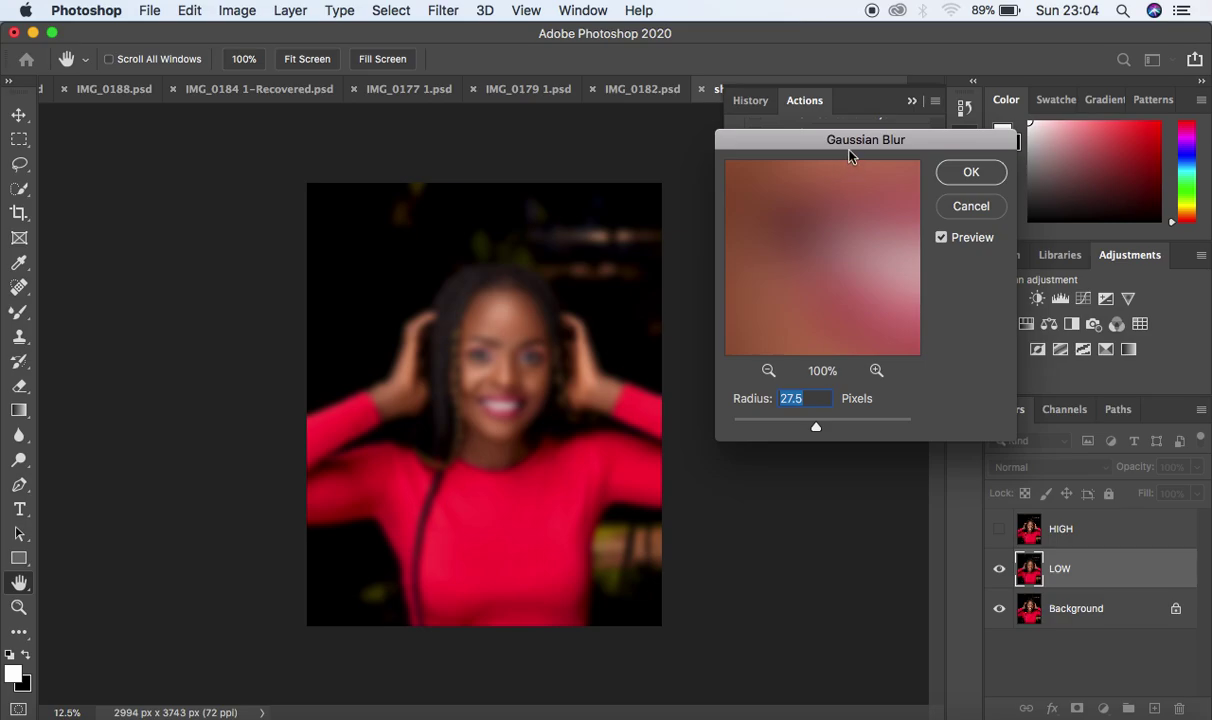
{"action": "left_click_drag", "start_coordinate": [849, 130], "coordinate": [208, 83]}
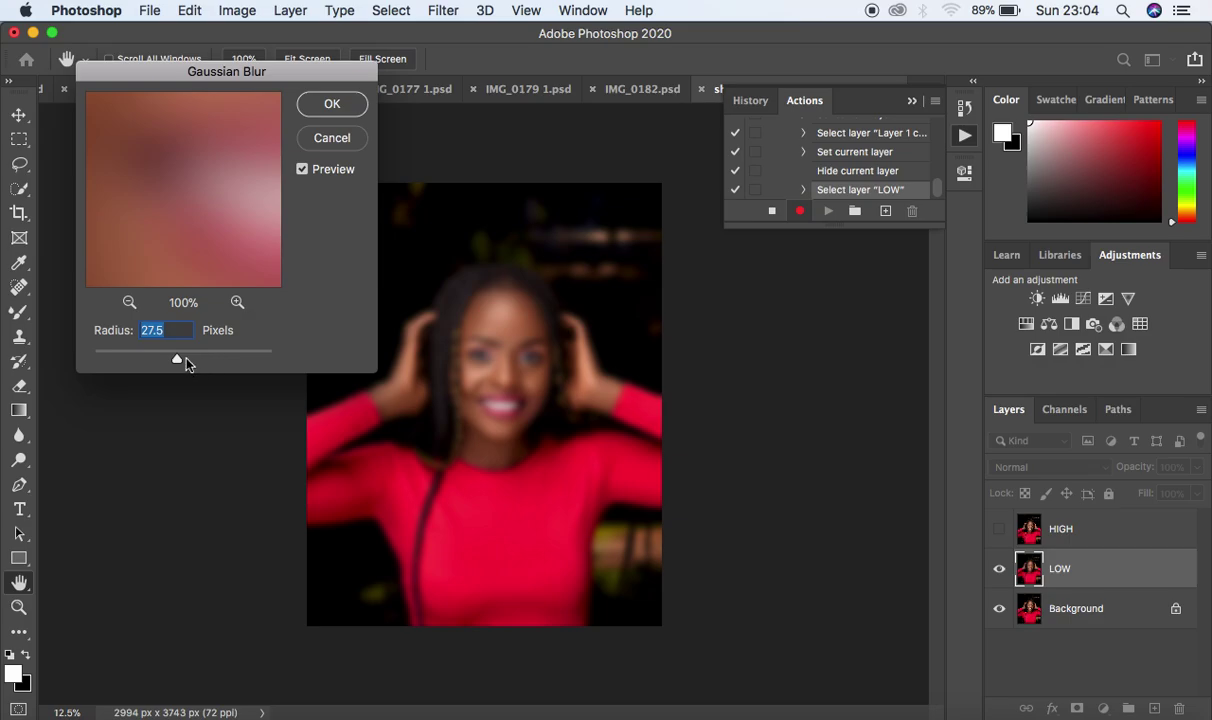
{"action": "left_click_drag", "start_coordinate": [181, 361], "coordinate": [123, 358]}
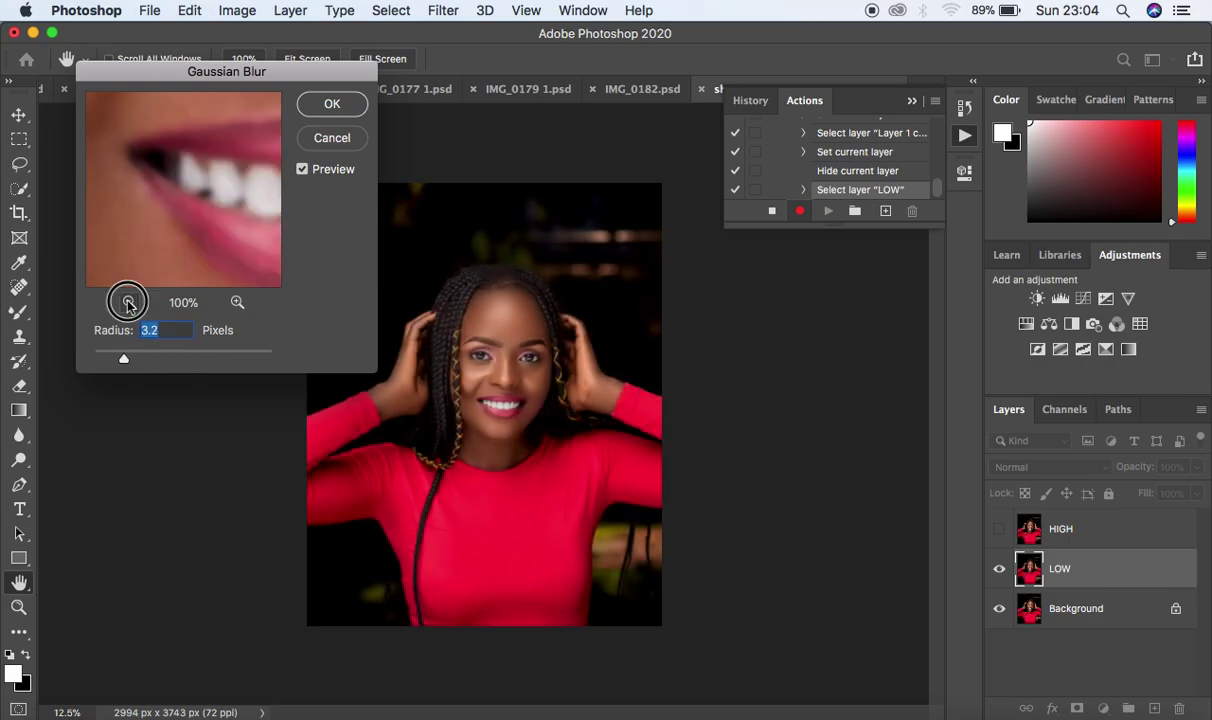
{"action": "left_click", "coordinate": [128, 302]}
{"action": "left_click_drag", "start_coordinate": [230, 149], "coordinate": [203, 284]}
{"action": "left_click_drag", "start_coordinate": [228, 175], "coordinate": [228, 175]}
Step: Settle the blur radius at 3.7 pixels, apply it, and make the step show its dialog
{"action": "left_click_drag", "start_coordinate": [123, 360], "coordinate": [117, 358]}
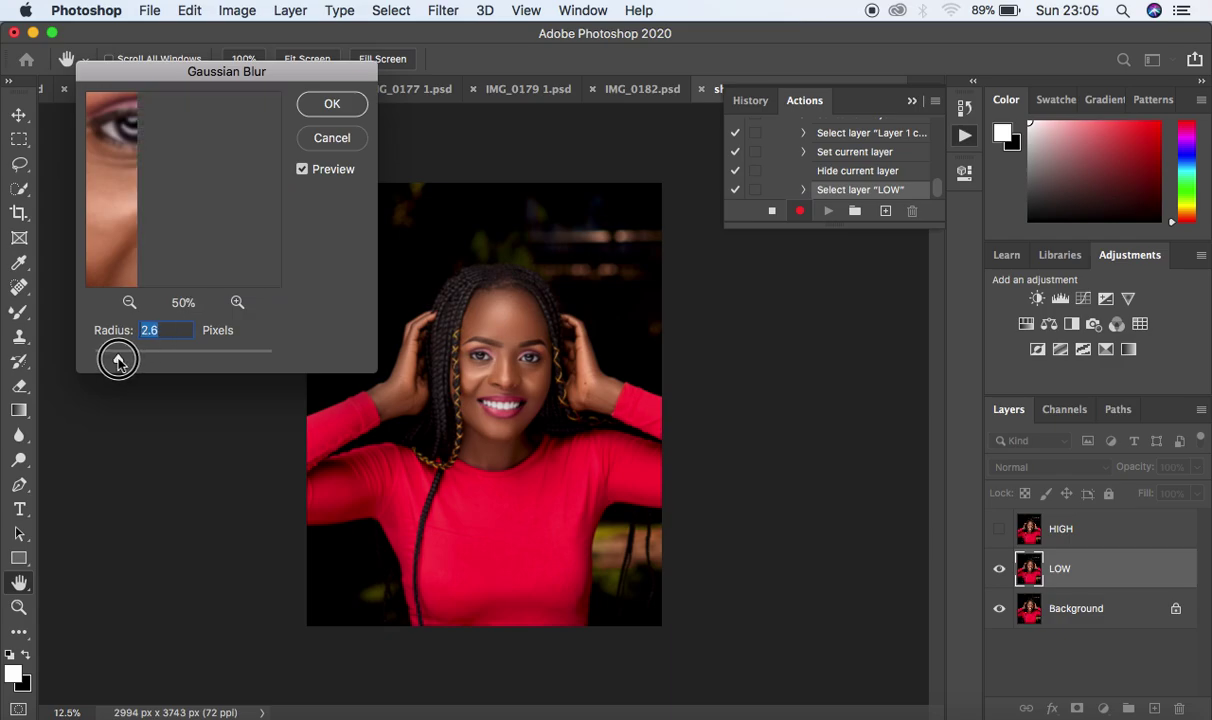
{"action": "left_click_drag", "start_coordinate": [245, 189], "coordinate": [224, 211]}
{"action": "left_click_drag", "start_coordinate": [118, 359], "coordinate": [124, 358]}
{"action": "left_click_drag", "start_coordinate": [218, 207], "coordinate": [211, 204]}
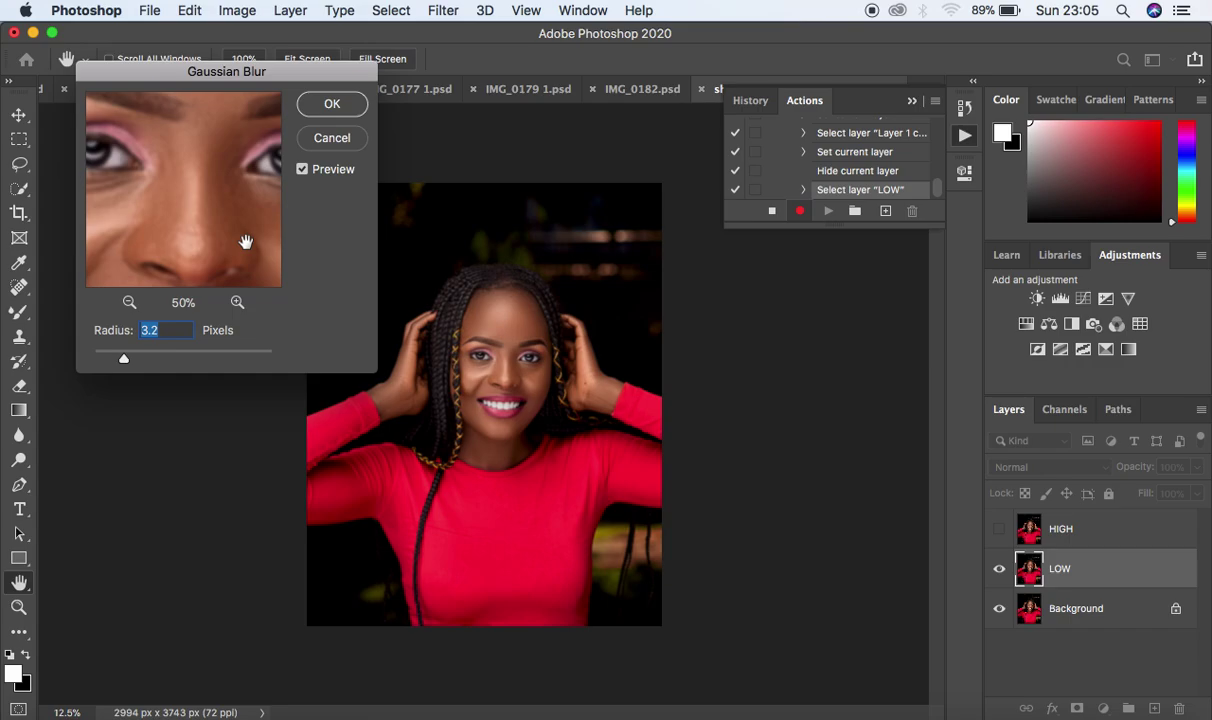
{"action": "left_click_drag", "start_coordinate": [124, 357], "coordinate": [130, 362]}
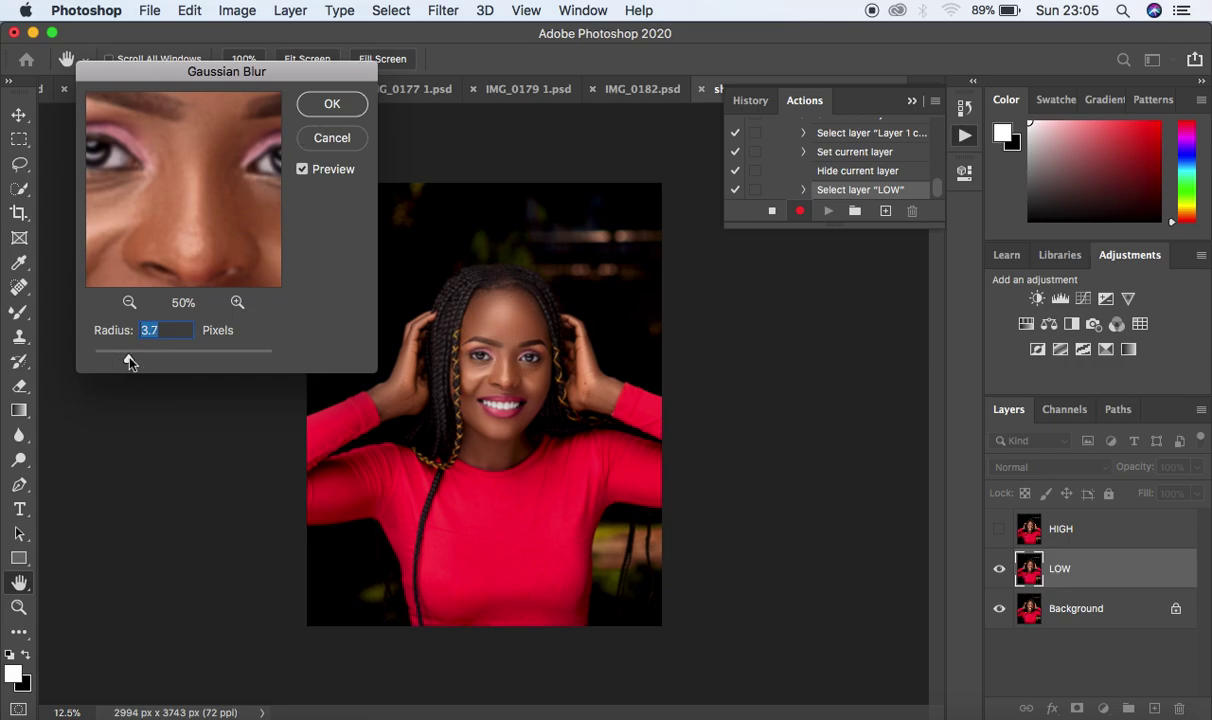
{"action": "left_click", "coordinate": [331, 106]}
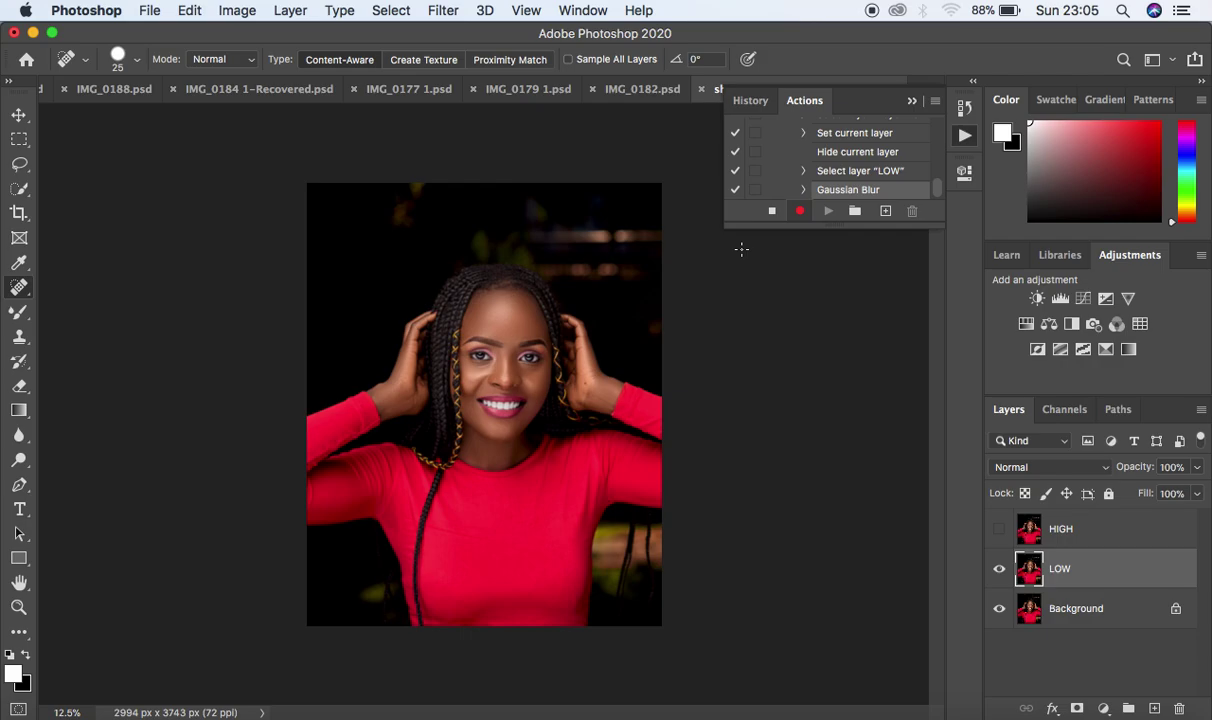
{"action": "left_click", "coordinate": [756, 190]}
Step: Select and unhide the HIGH layer, then bring up Image > Apply Image
{"action": "left_click", "coordinate": [1105, 537]}
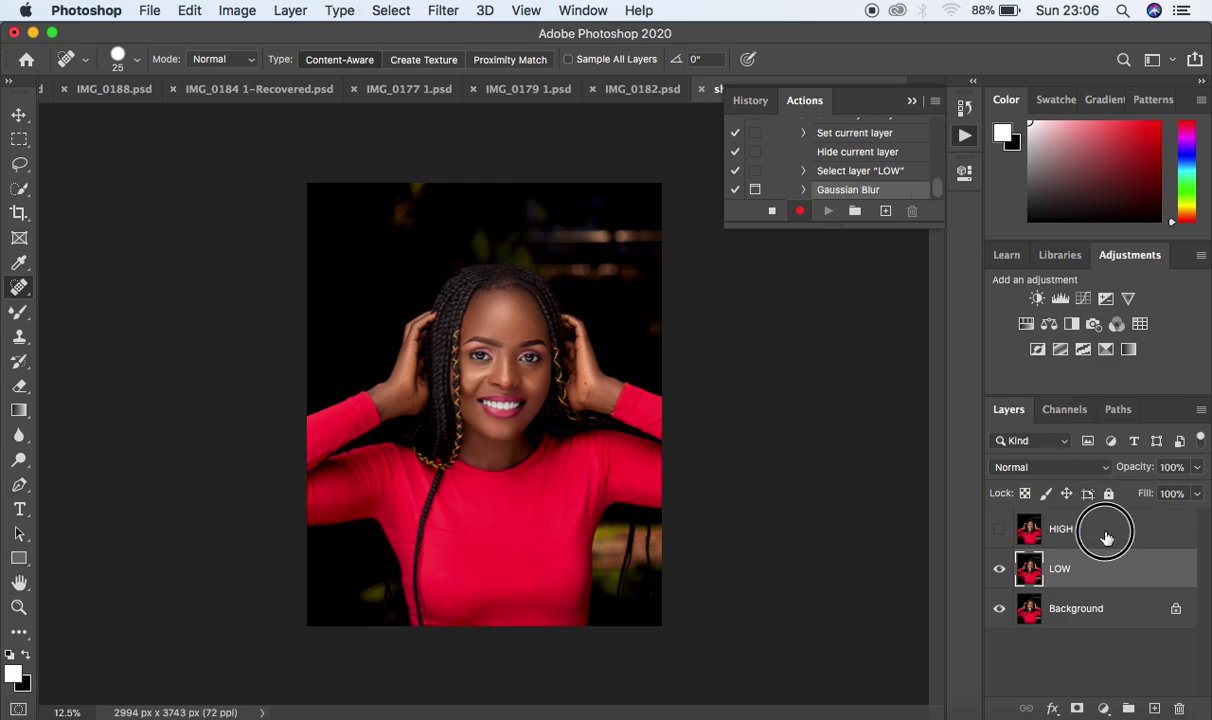
{"action": "left_click", "coordinate": [999, 529]}
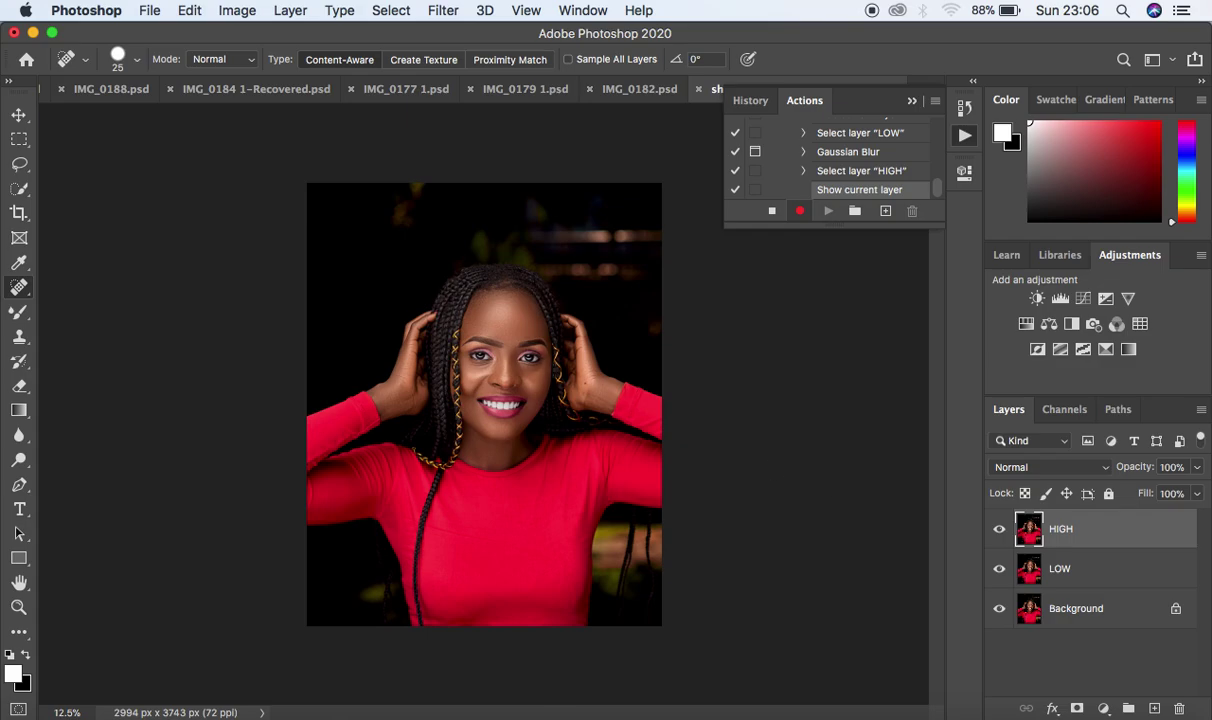
{"action": "left_click", "coordinate": [237, 10]}
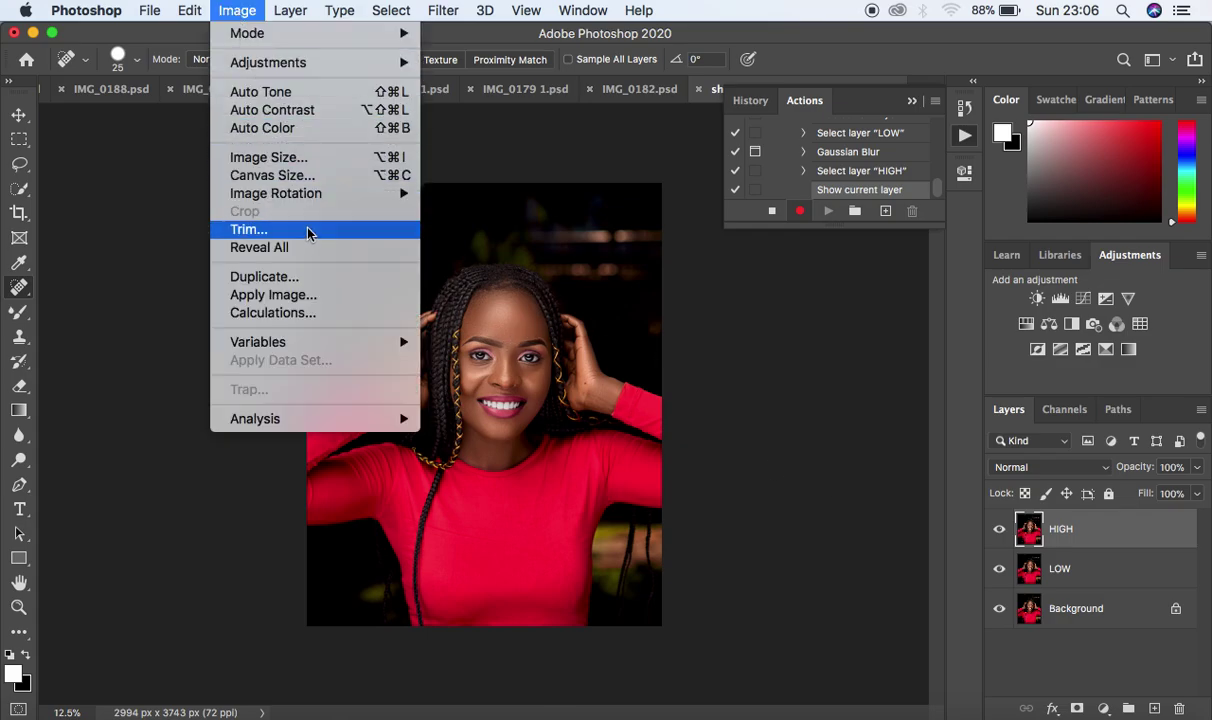
{"action": "left_click", "coordinate": [290, 295]}
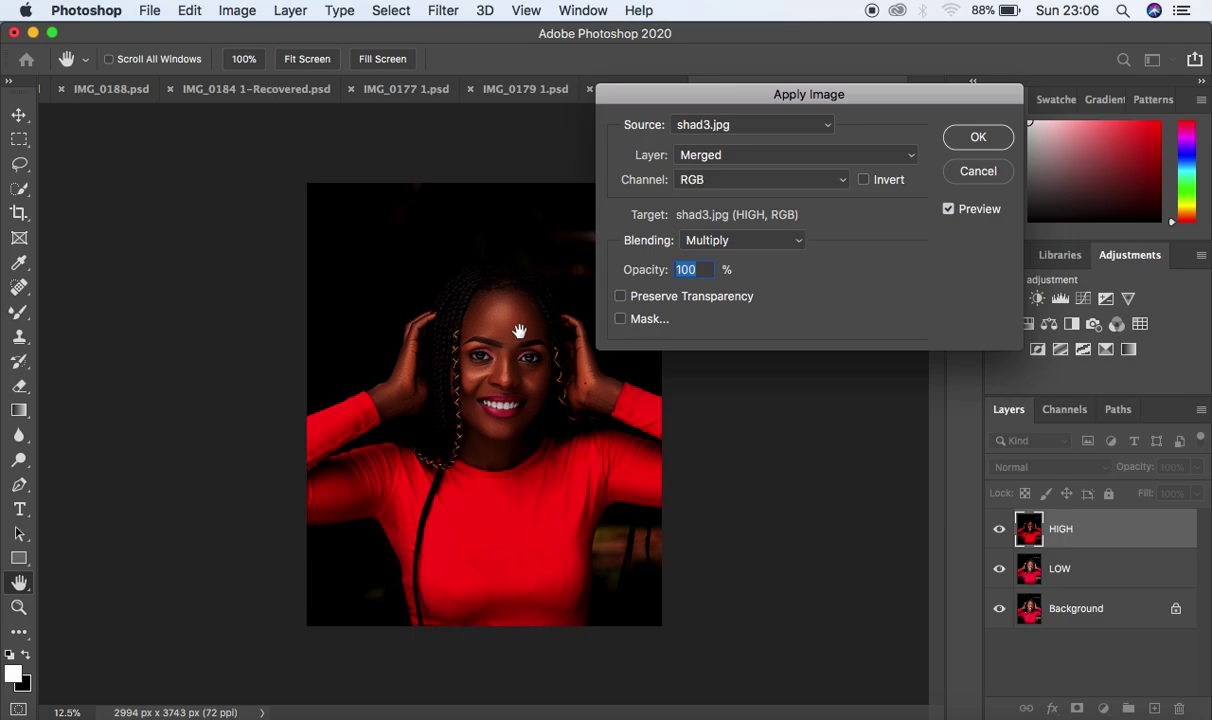
{"action": "left_click_drag", "start_coordinate": [857, 97], "coordinate": [427, 127]}
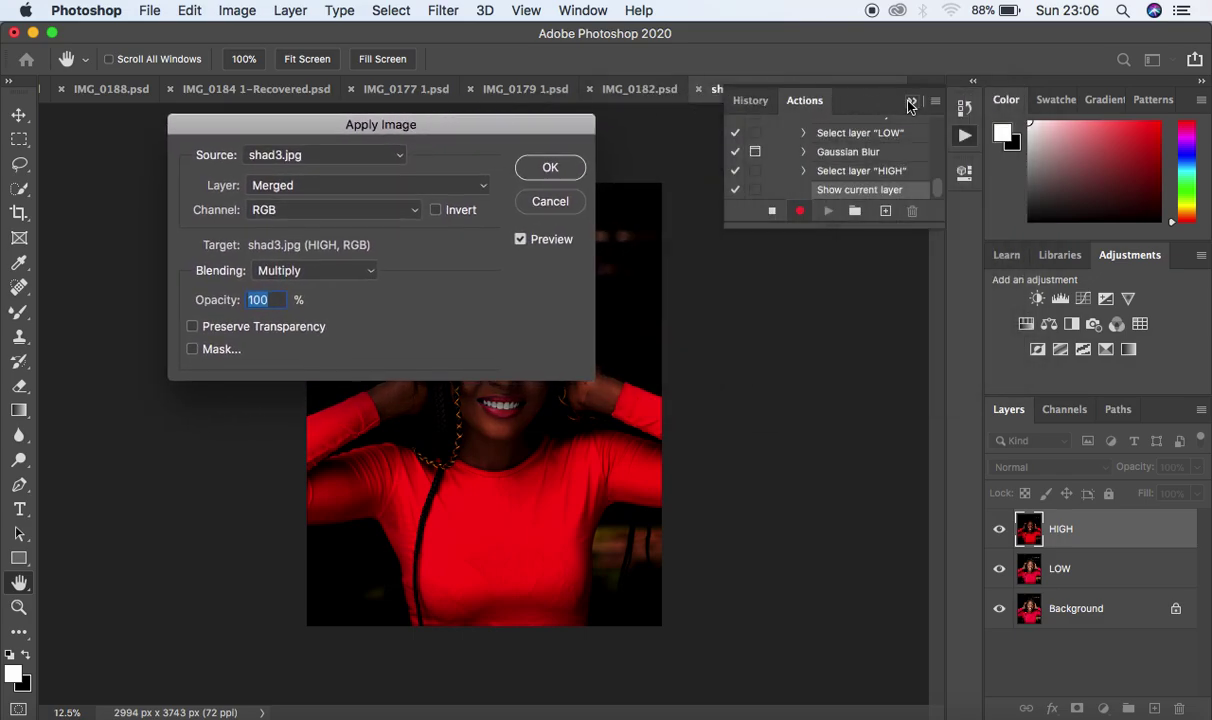
{"action": "left_click", "coordinate": [864, 100]}
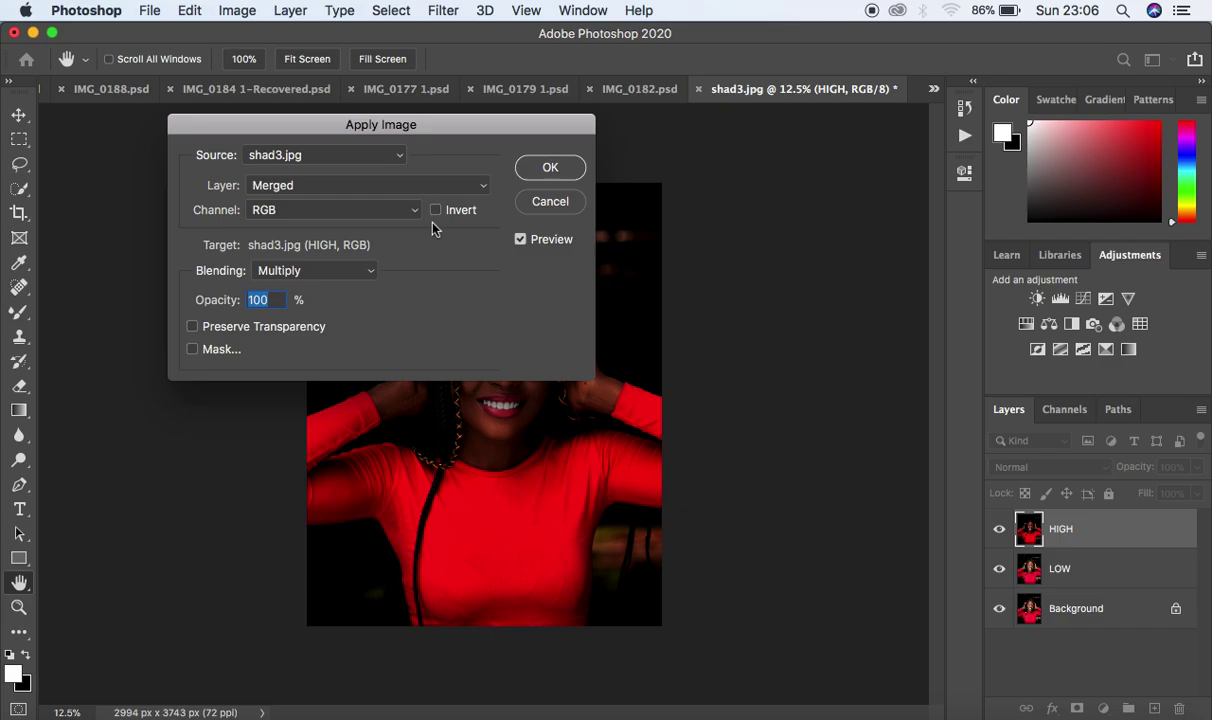
Step: In Apply Image, set the source layer to LOW with Subtract blending
{"action": "left_click", "coordinate": [353, 185]}
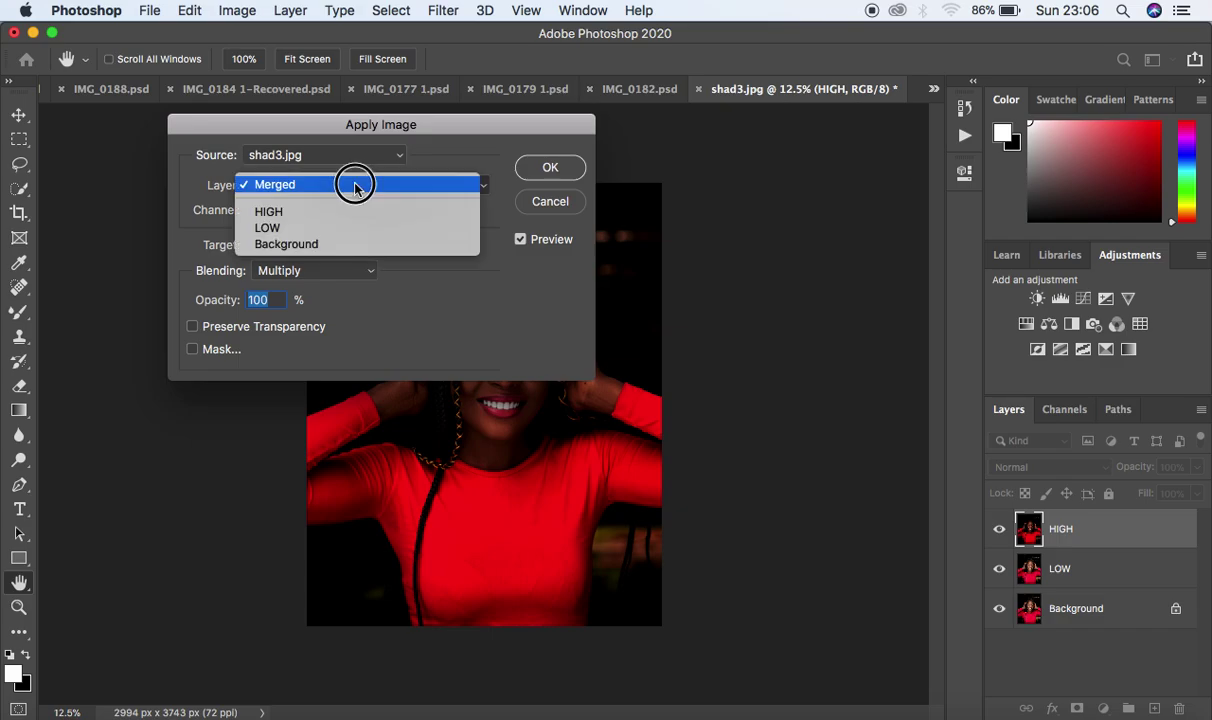
{"action": "left_click", "coordinate": [330, 228]}
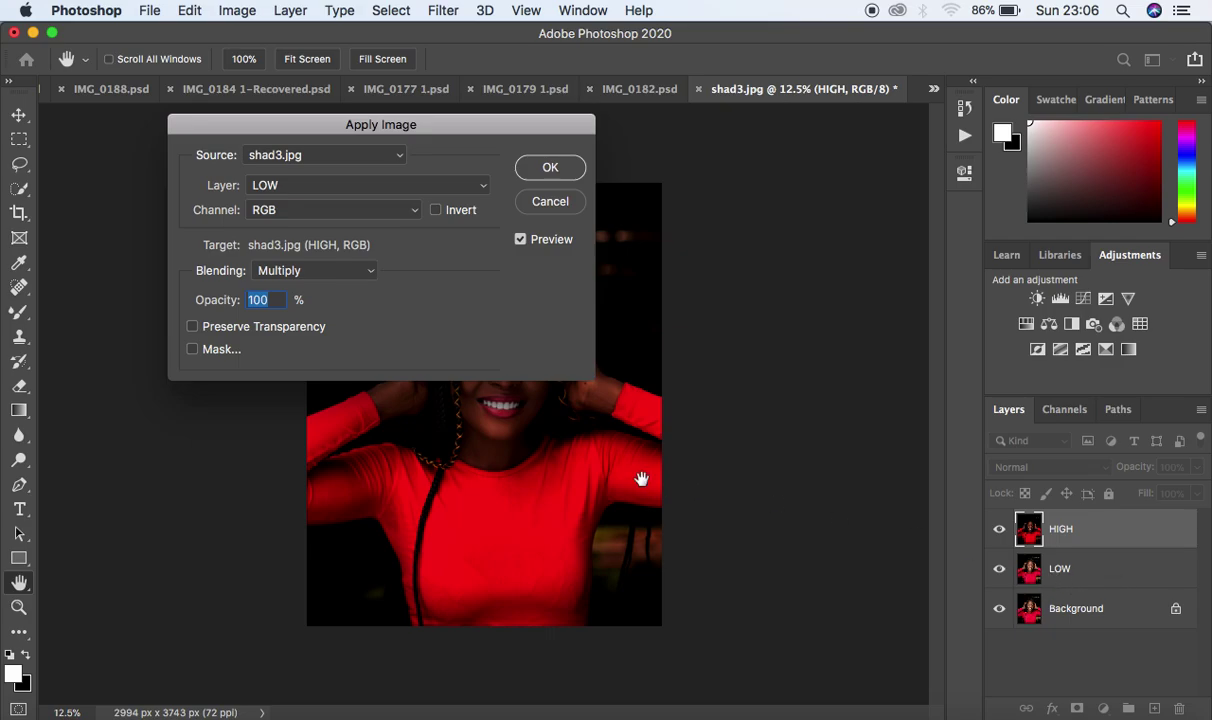
{"action": "left_click", "coordinate": [304, 271]}
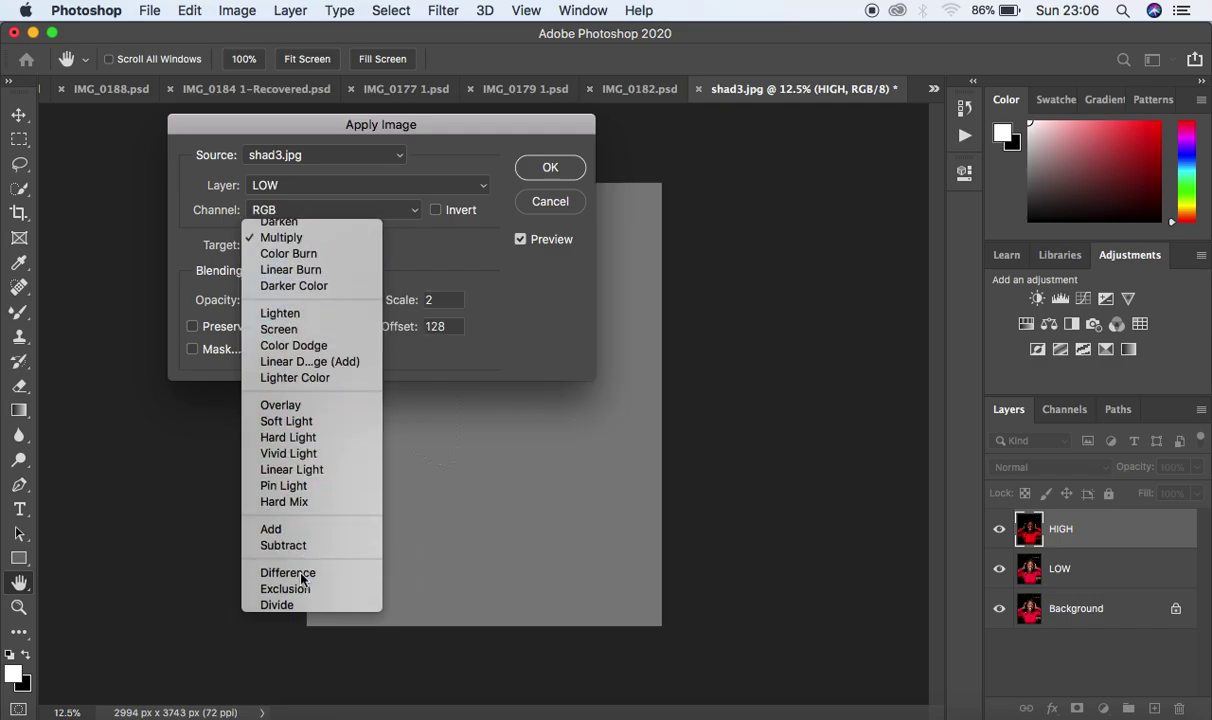
{"action": "left_click", "coordinate": [283, 545]}
{"action": "left_click_drag", "start_coordinate": [463, 125], "coordinate": [399, 109]}
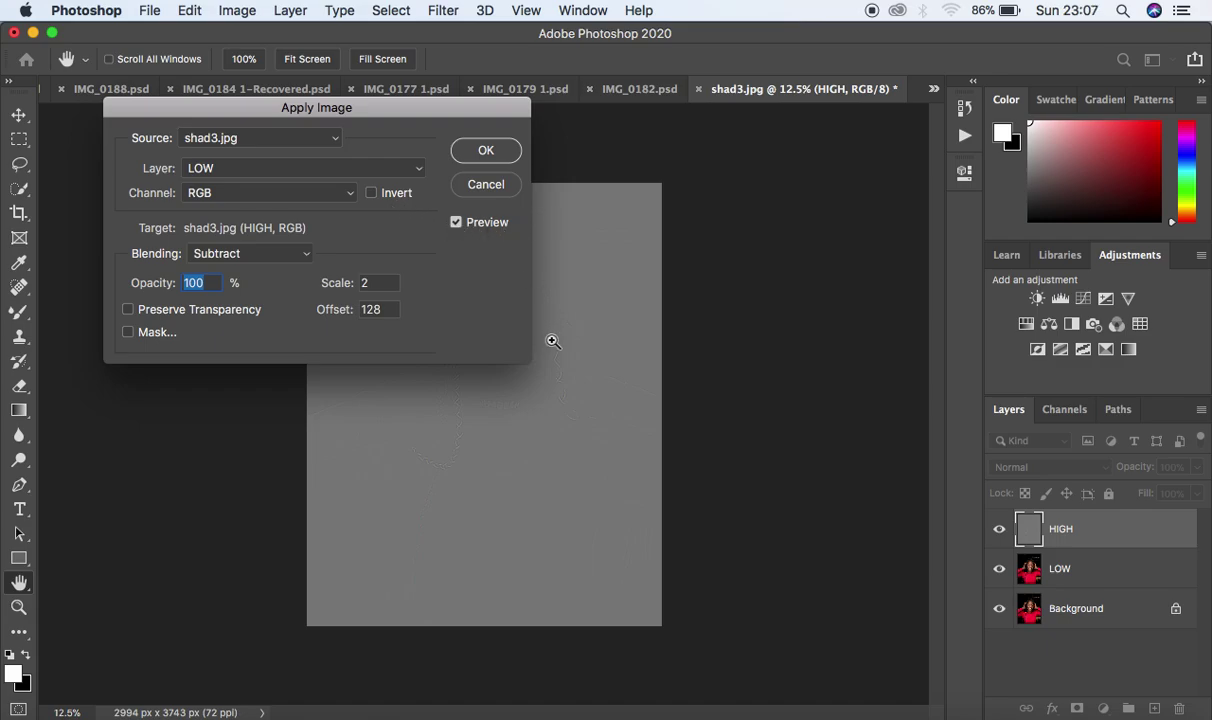
{"action": "scroll", "coordinate": [552, 338], "scroll_direction": "up", "scroll_amount": 3}
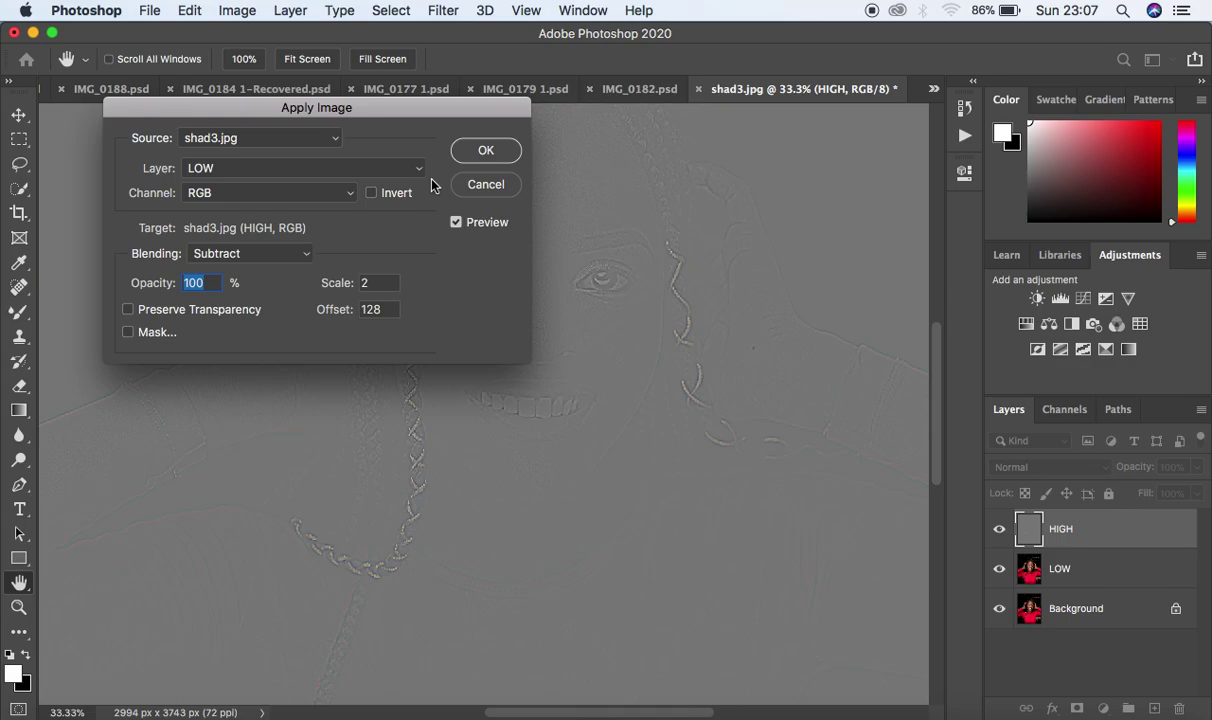
Step: Try Add blending with the LOW source inverted
{"action": "left_click", "coordinate": [346, 170]}
{"action": "left_click", "coordinate": [327, 168]}
{"action": "left_click", "coordinate": [299, 256]}
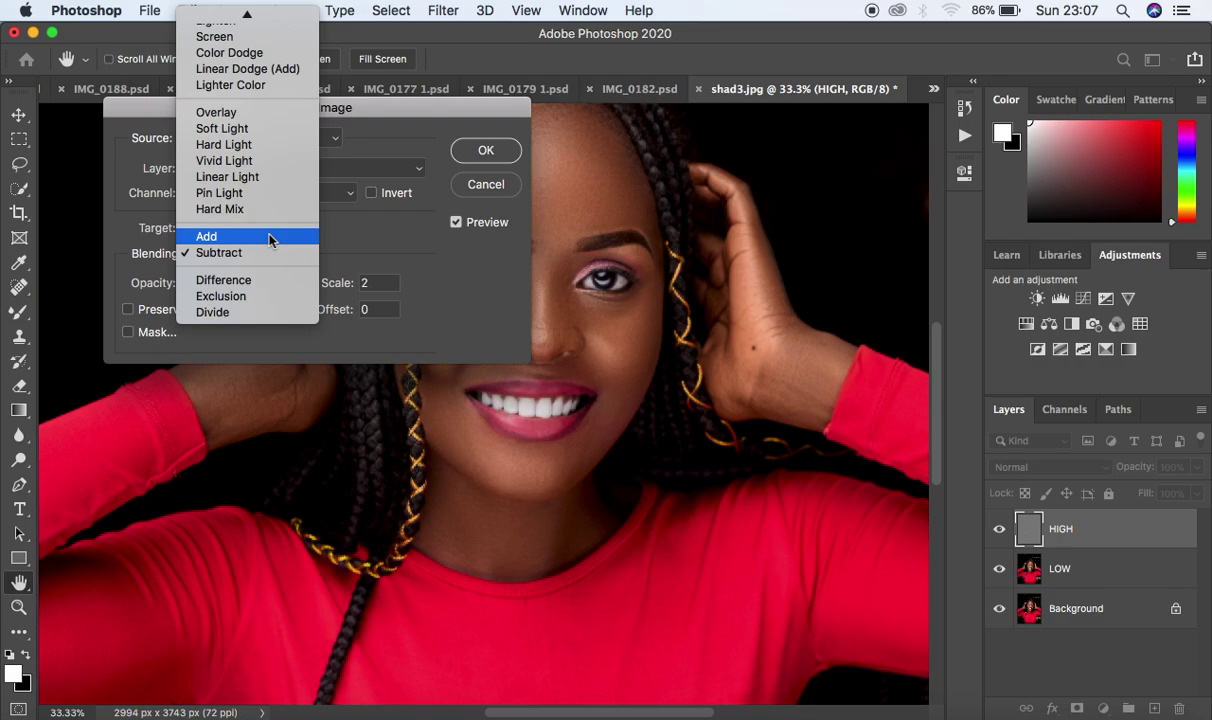
{"action": "left_click", "coordinate": [268, 237]}
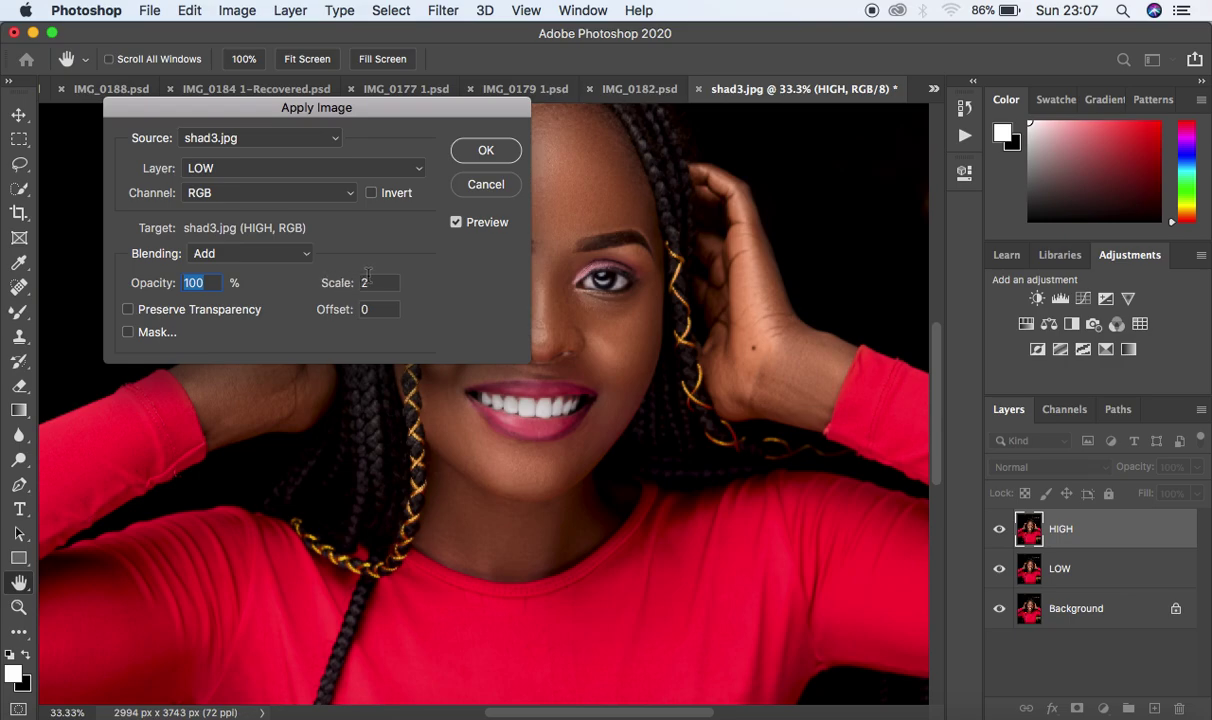
{"action": "left_click", "coordinate": [371, 194]}
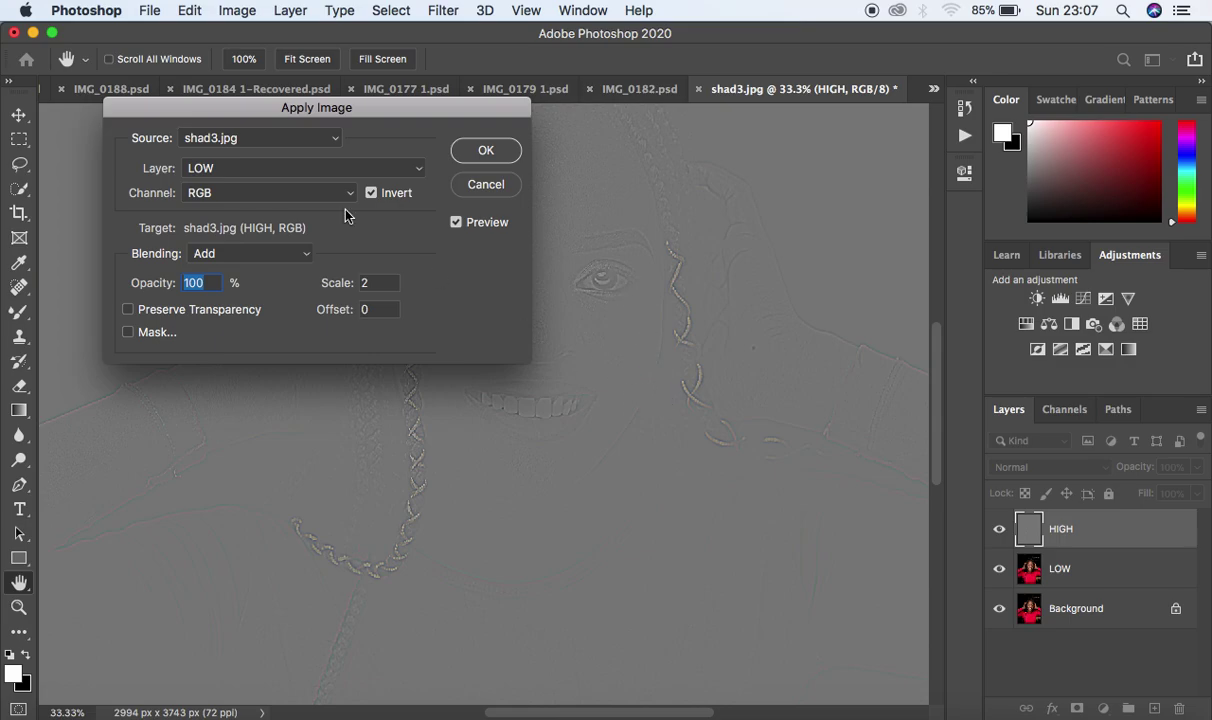
Step: Return to Subtract with Invert off and apply at scale 2, offset 128
{"action": "left_click", "coordinate": [300, 176]}
{"action": "left_click", "coordinate": [300, 172]}
{"action": "left_click", "coordinate": [283, 253]}
{"action": "left_click", "coordinate": [279, 268]}
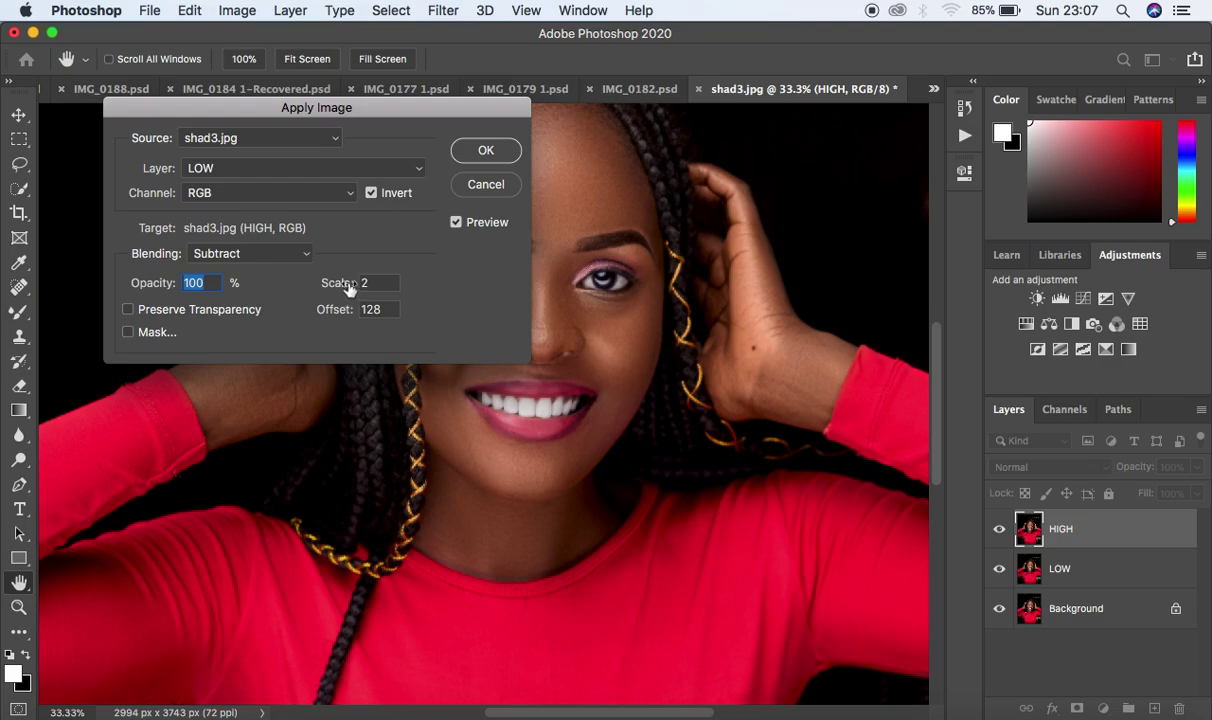
{"action": "left_click", "coordinate": [373, 192]}
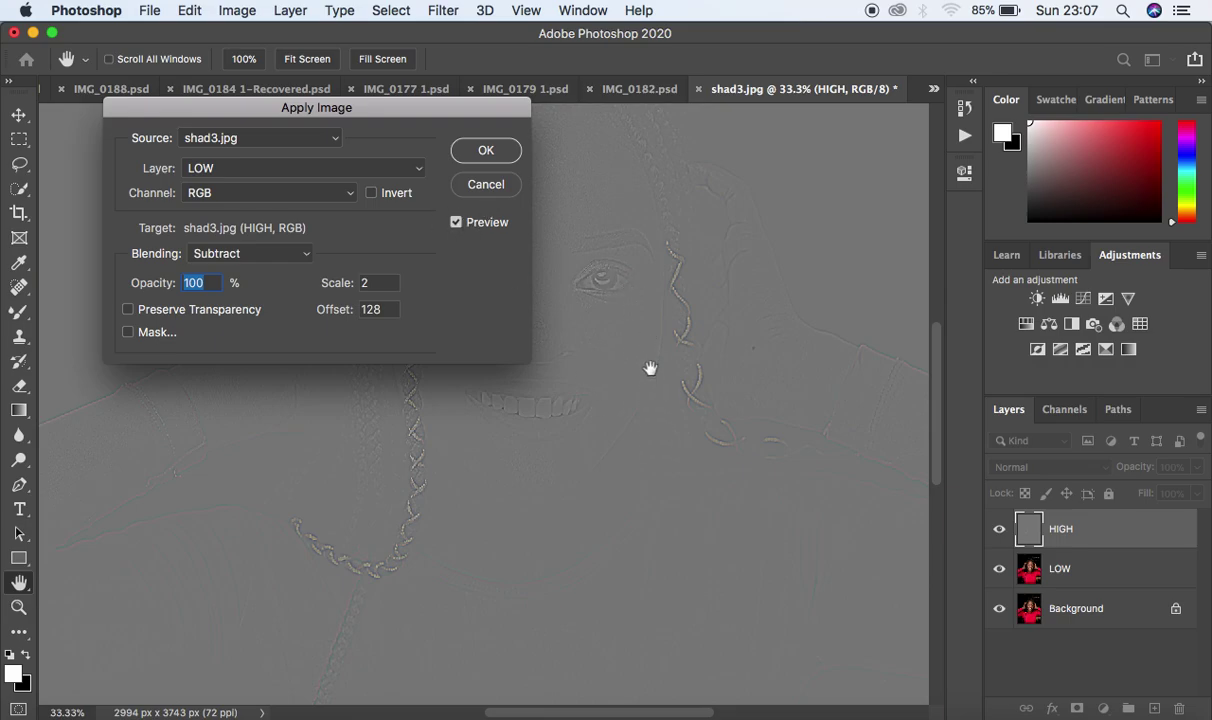
{"action": "left_click", "coordinate": [486, 155]}
Step: Set the HIGH layer's blend mode to Linear Light
{"action": "key", "text": "j"}
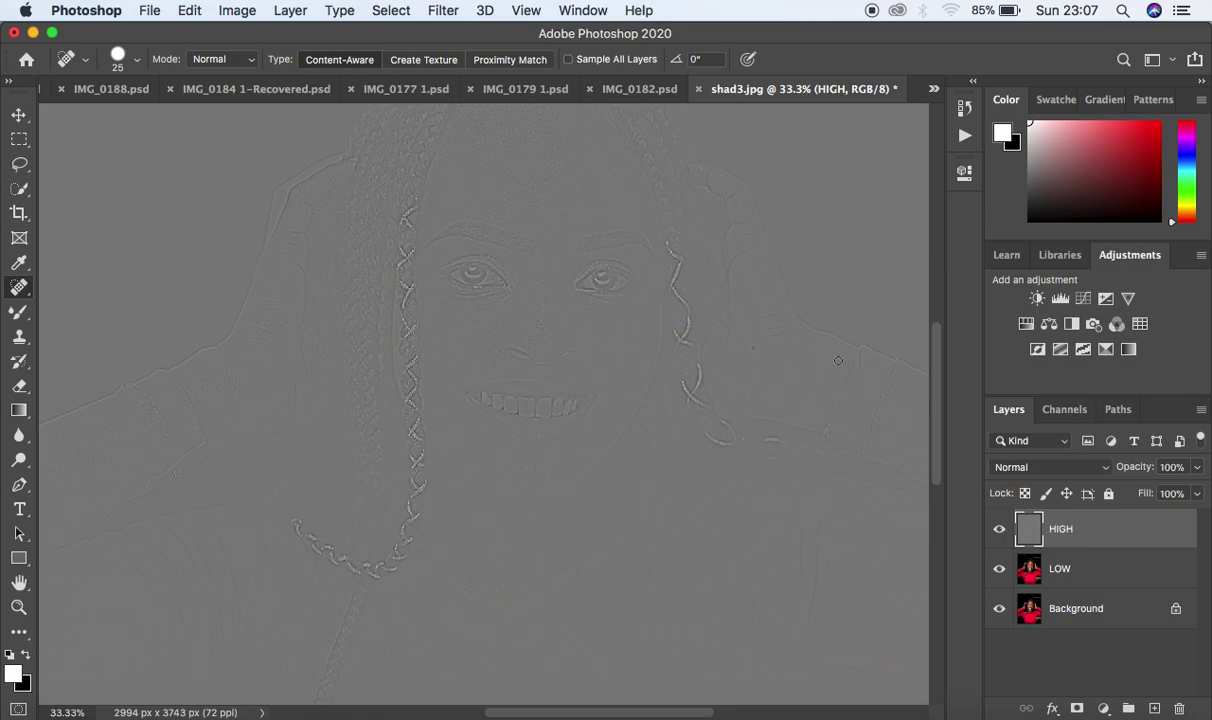
{"action": "left_click", "coordinate": [1033, 468]}
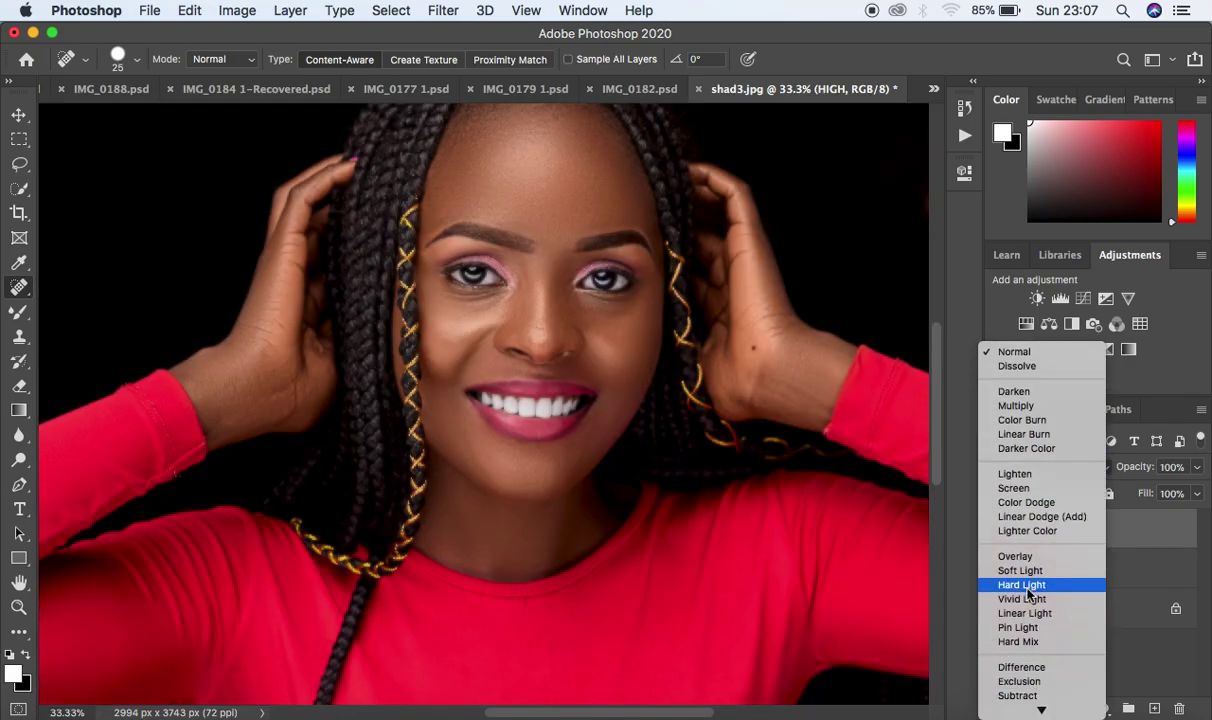
{"action": "left_click", "coordinate": [1024, 612]}
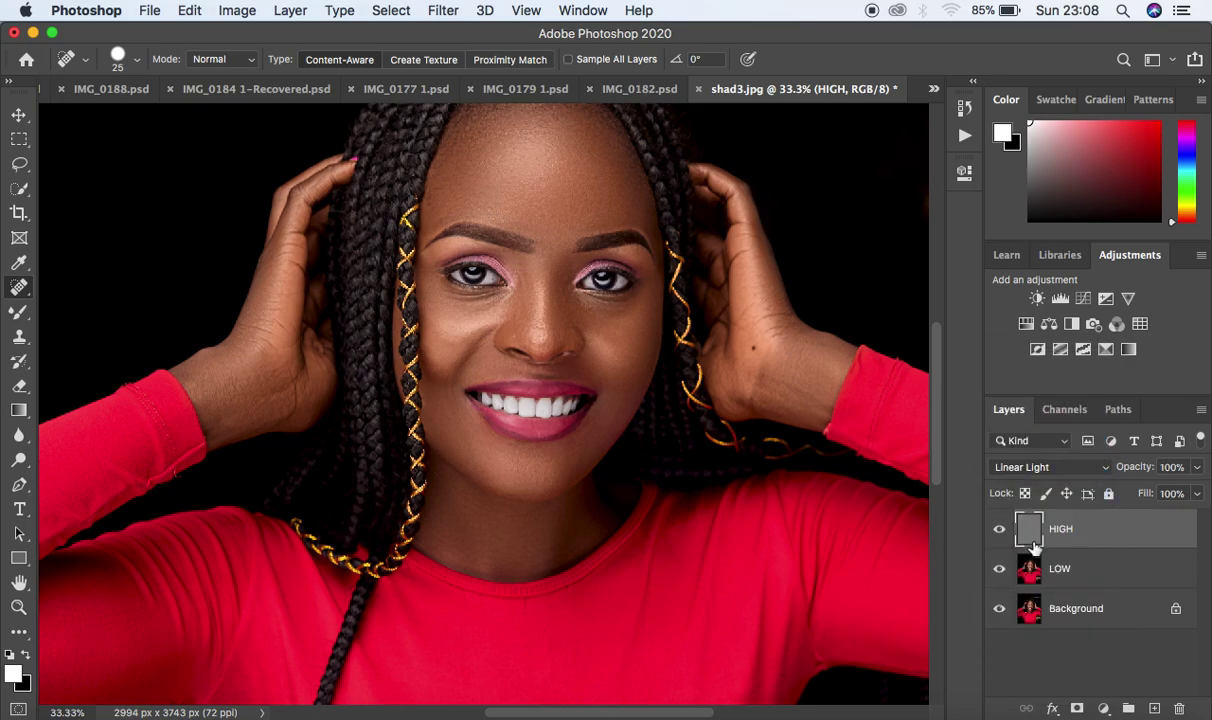
Step: Group HIGH and LOW into a layer group named FS and expand it
{"action": "left_click", "coordinate": [1125, 568], "text": "shift"}
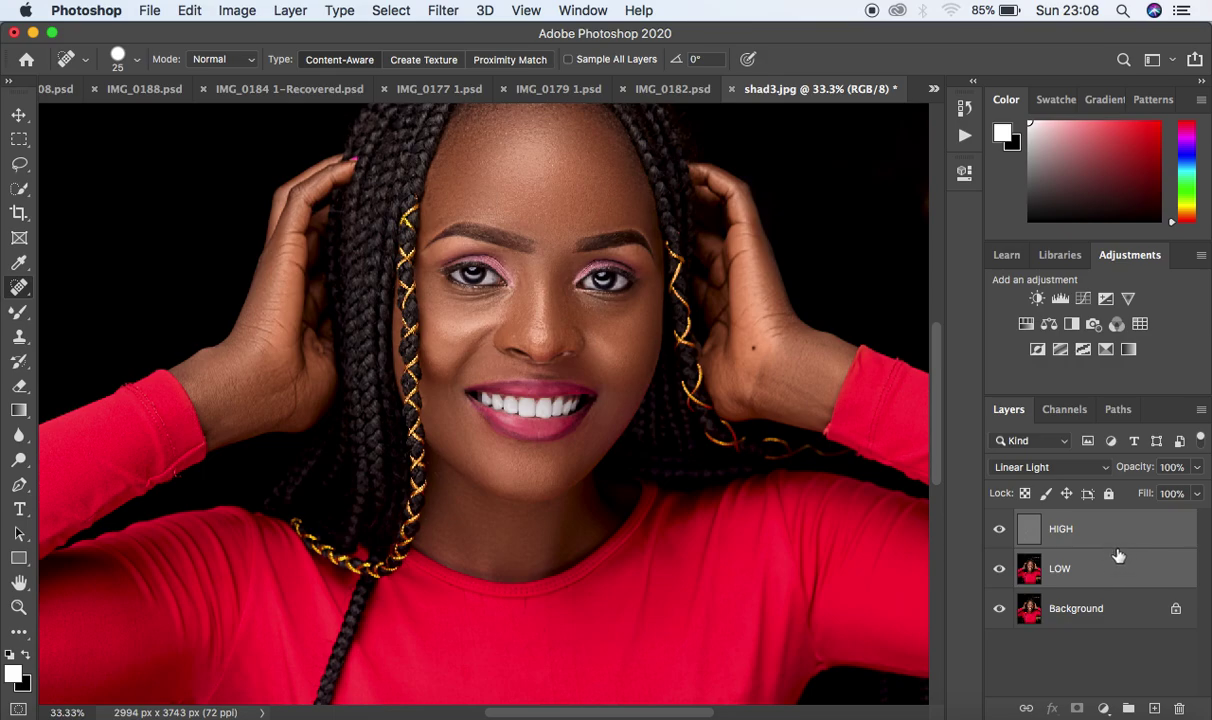
{"action": "key", "text": "super+g"}
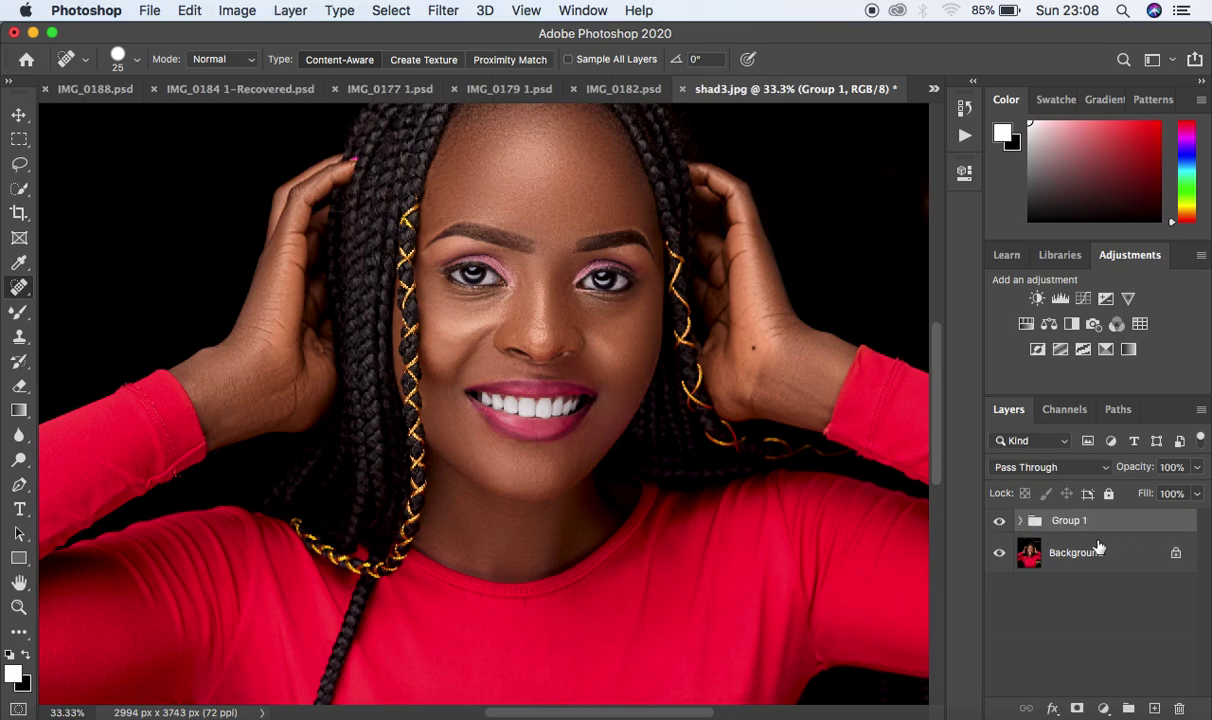
{"action": "double_click", "coordinate": [1069, 520]}
{"action": "type", "text": "f"}
{"action": "key", "text": "Return"}
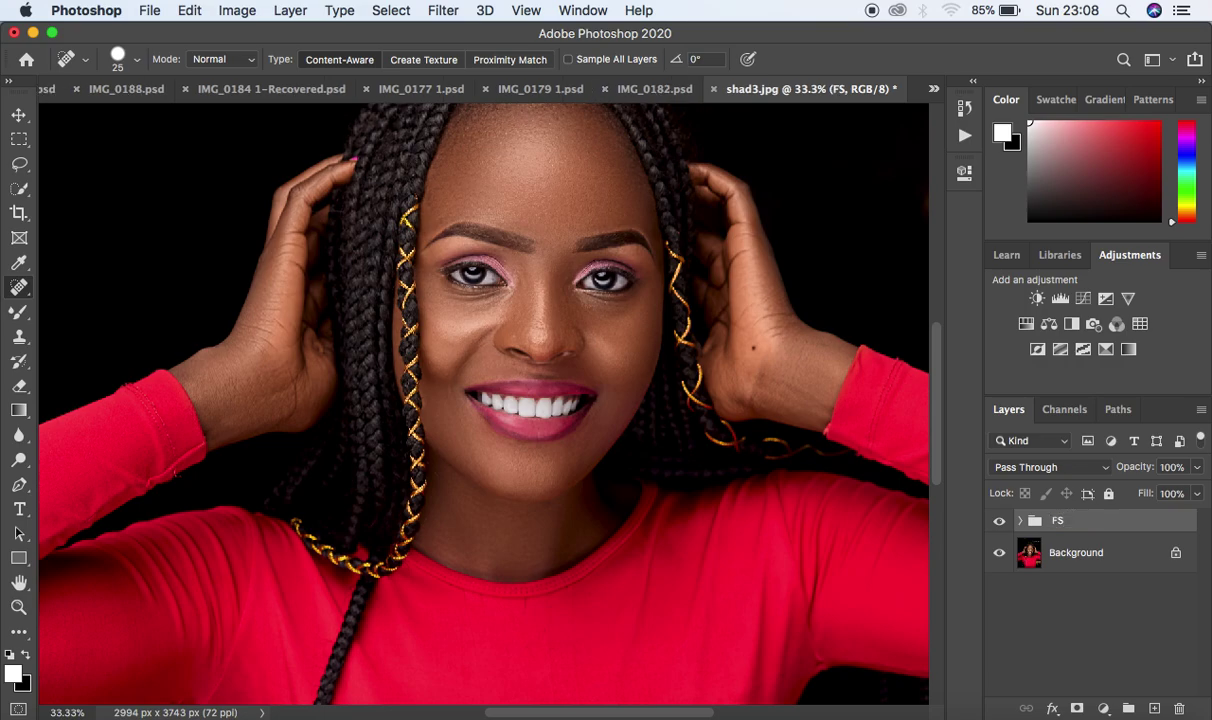
{"action": "left_click", "coordinate": [1021, 522]}
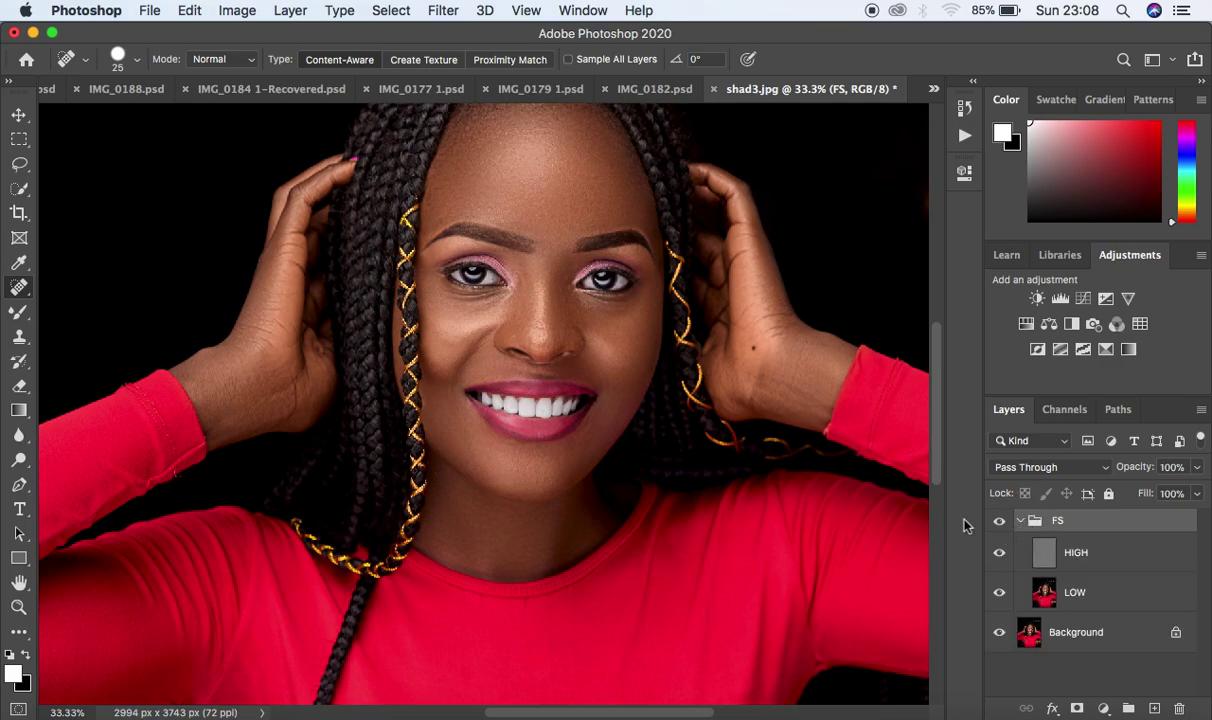
{"action": "key", "text": "super+minus"}
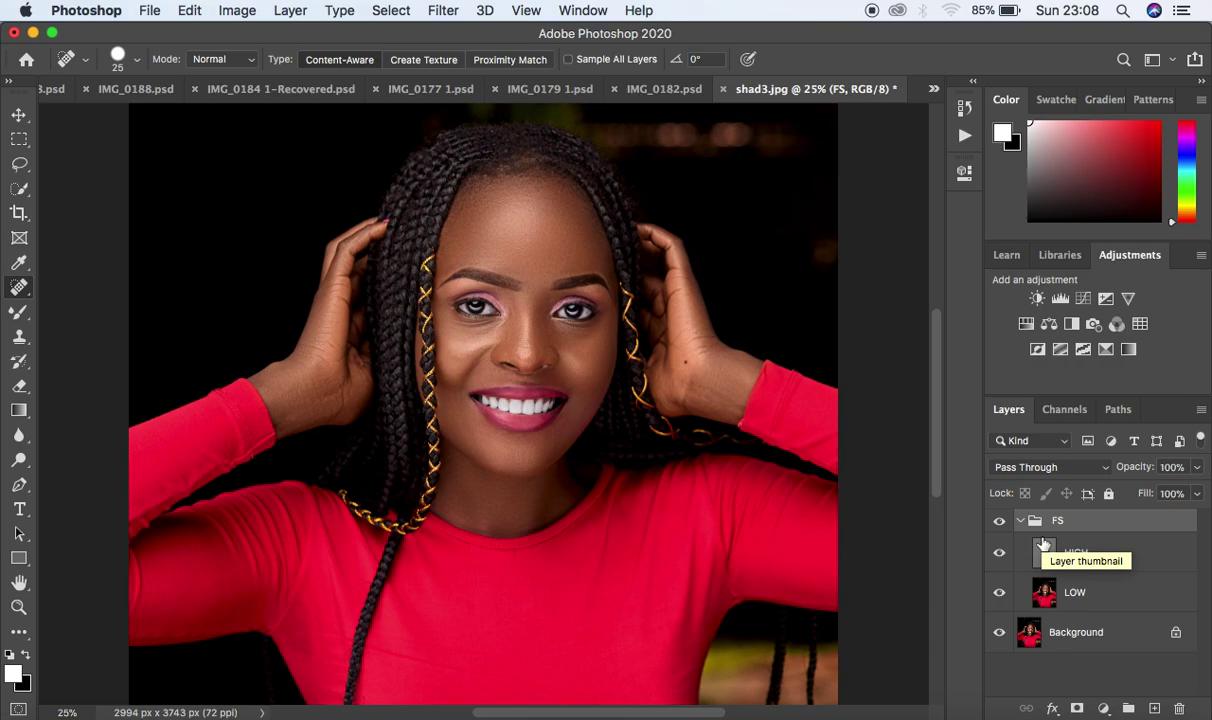
Step: Add a Black & White adjustment above HIGH with Reds lowered to 11
{"action": "left_click", "coordinate": [1118, 560]}
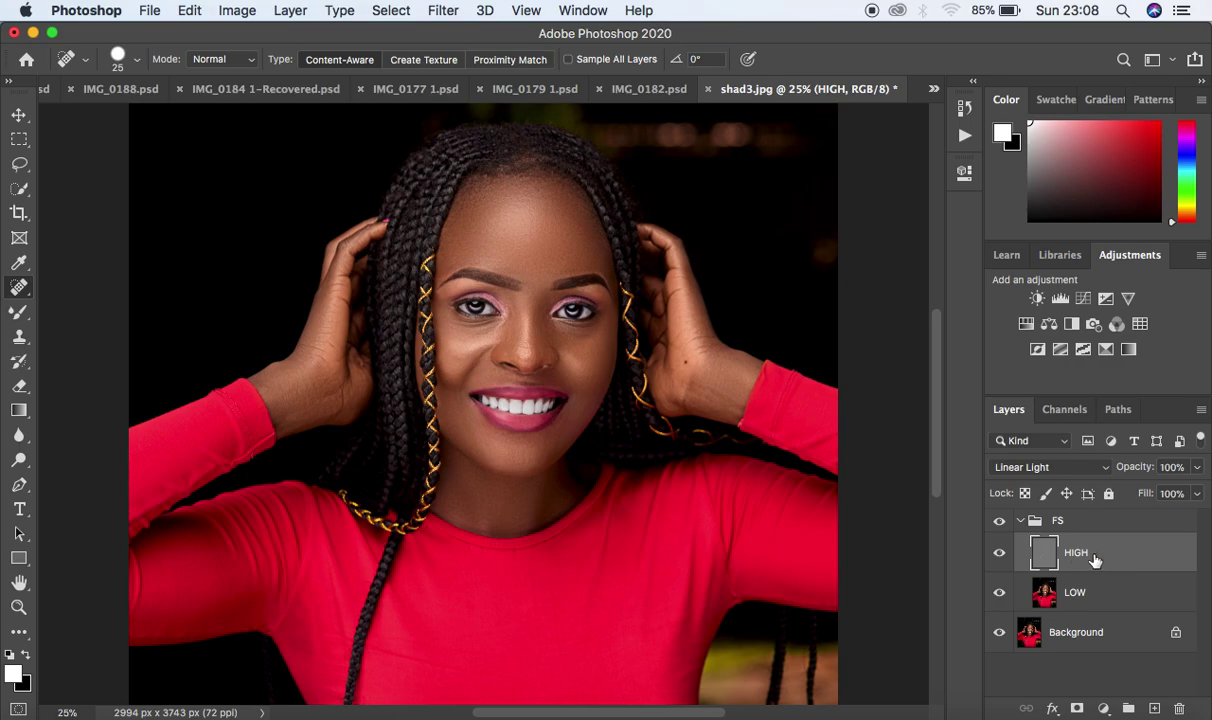
{"action": "left_click", "coordinate": [1104, 708]}
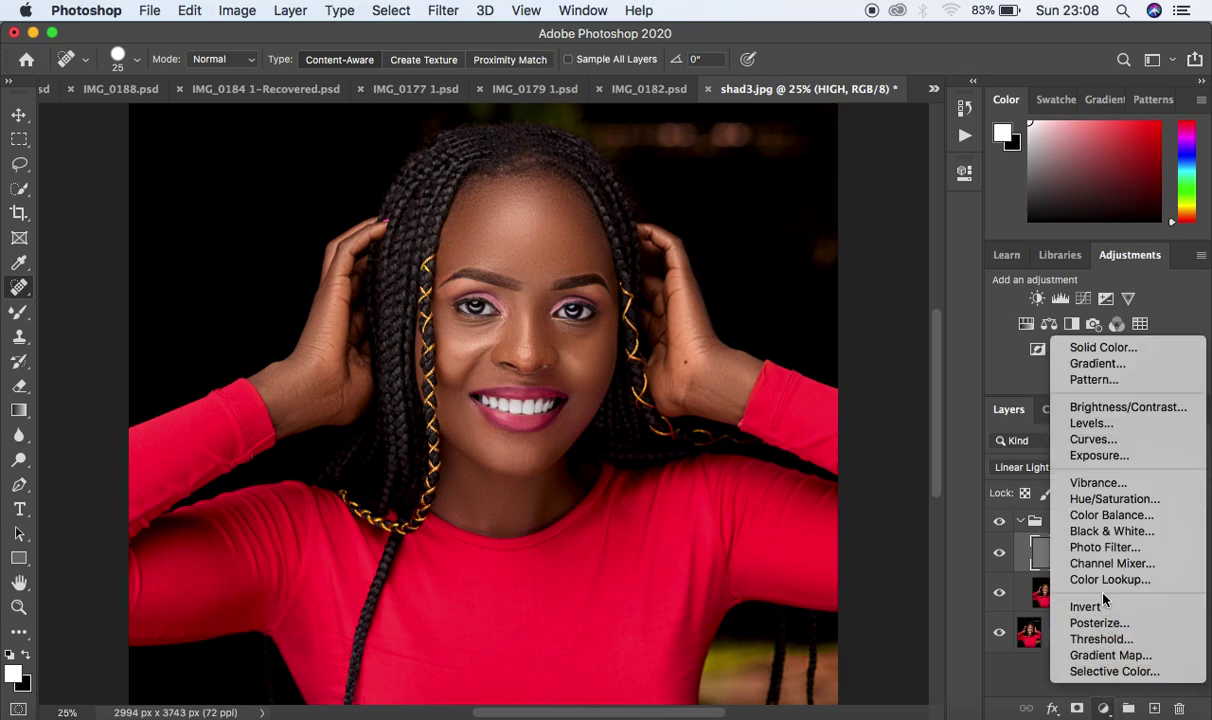
{"action": "left_click", "coordinate": [1100, 531]}
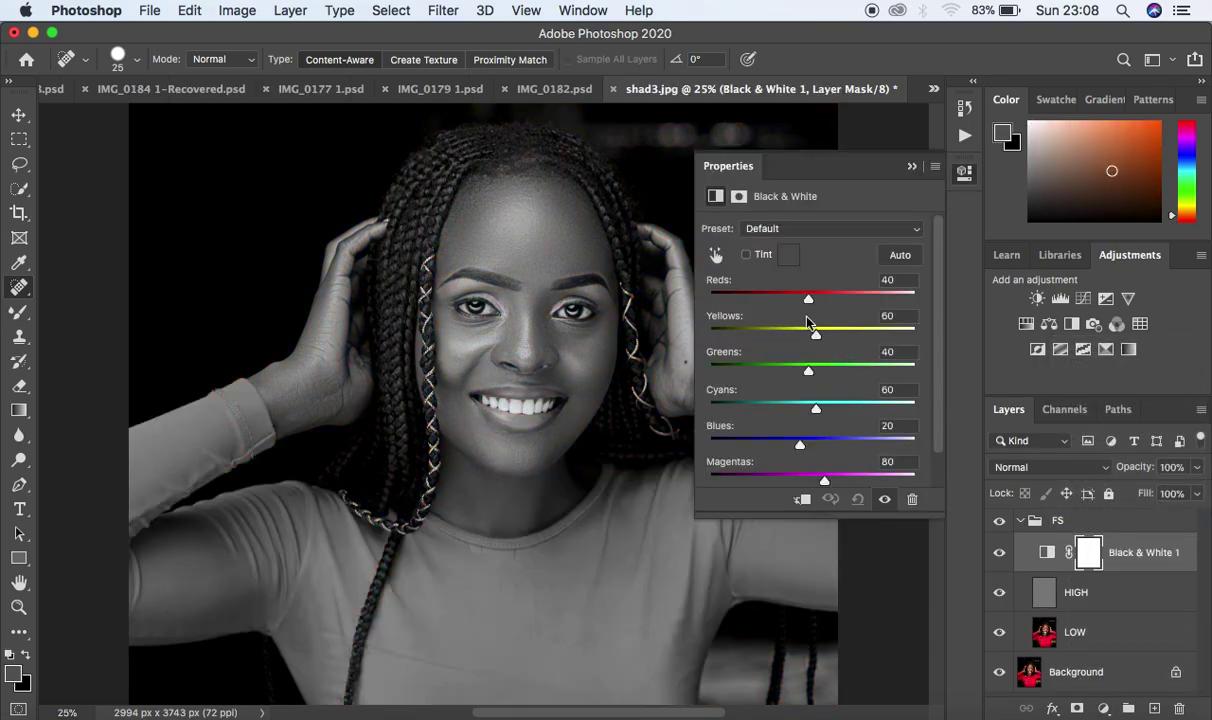
{"action": "left_click_drag", "start_coordinate": [808, 298], "coordinate": [797, 301]}
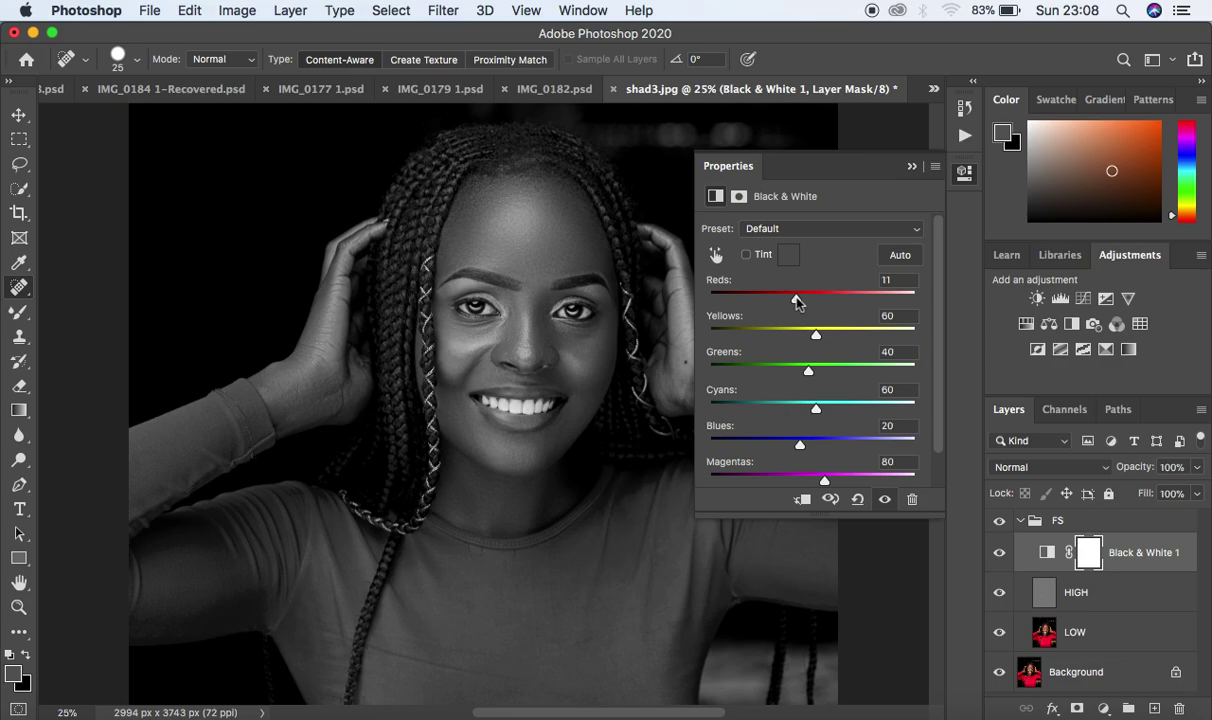
{"action": "left_click", "coordinate": [910, 170]}
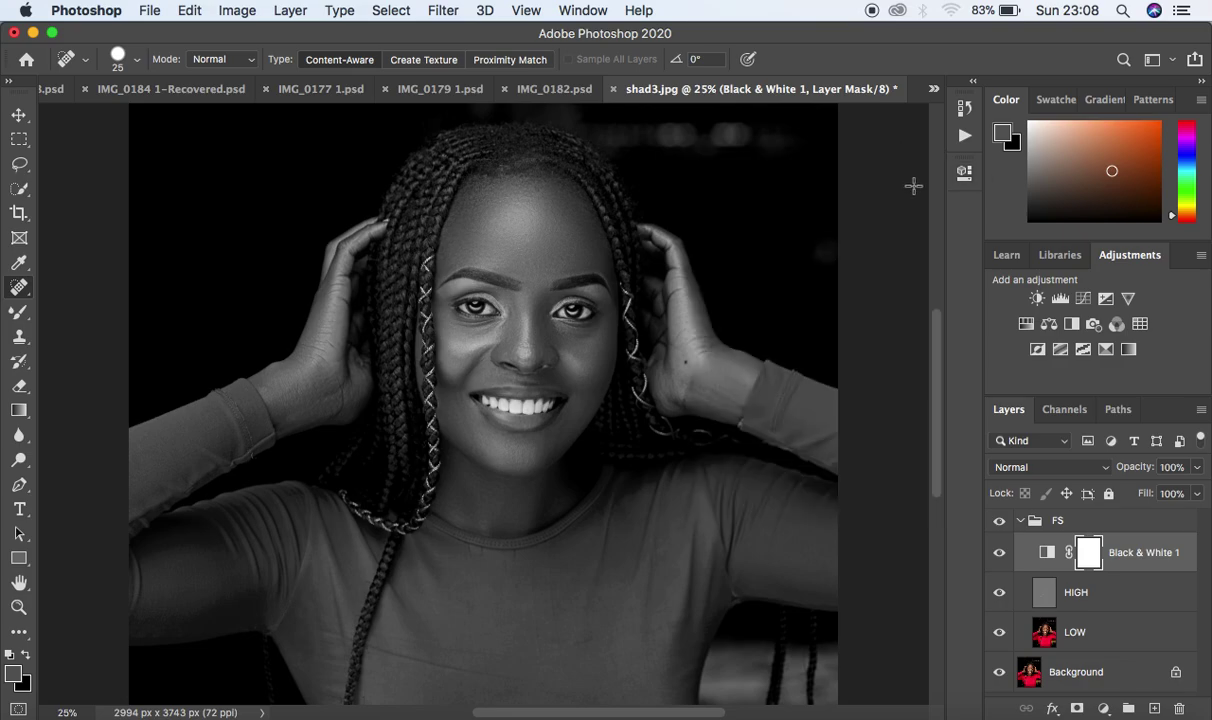
Step: Select LOW and choose the Mixer Brush with Load after each stroke turned off
{"action": "left_click", "coordinate": [1107, 638]}
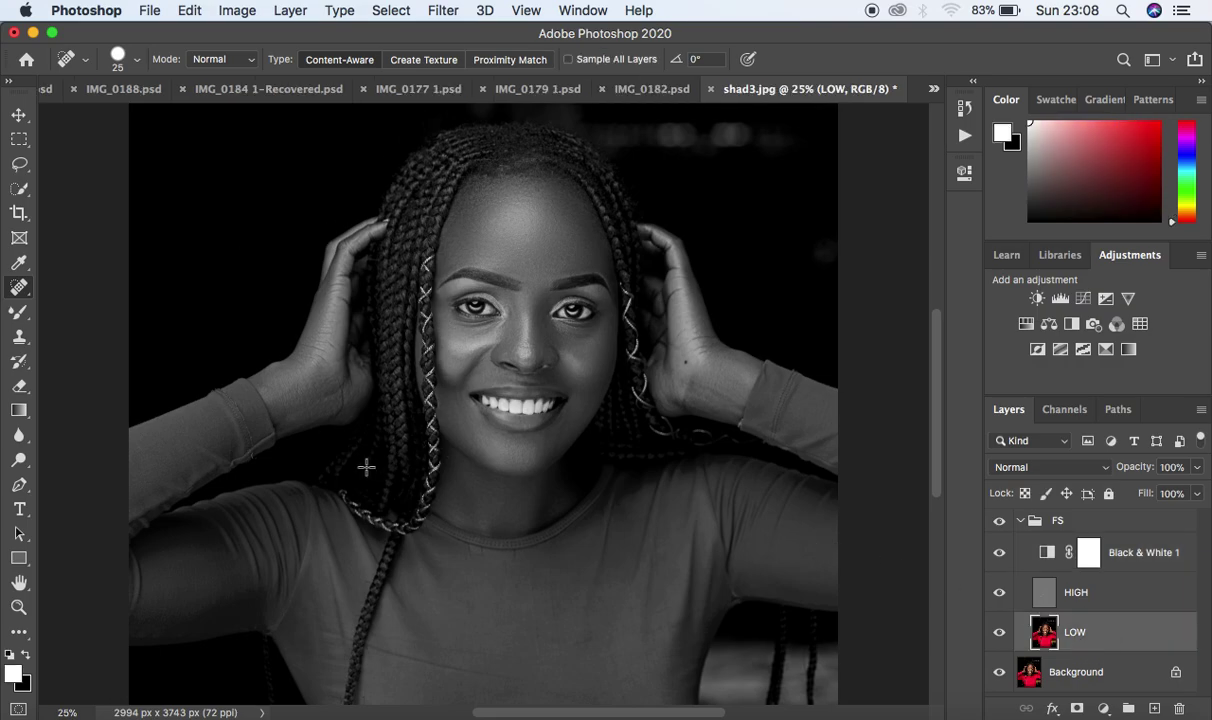
{"action": "left_click", "coordinate": [21, 313]}
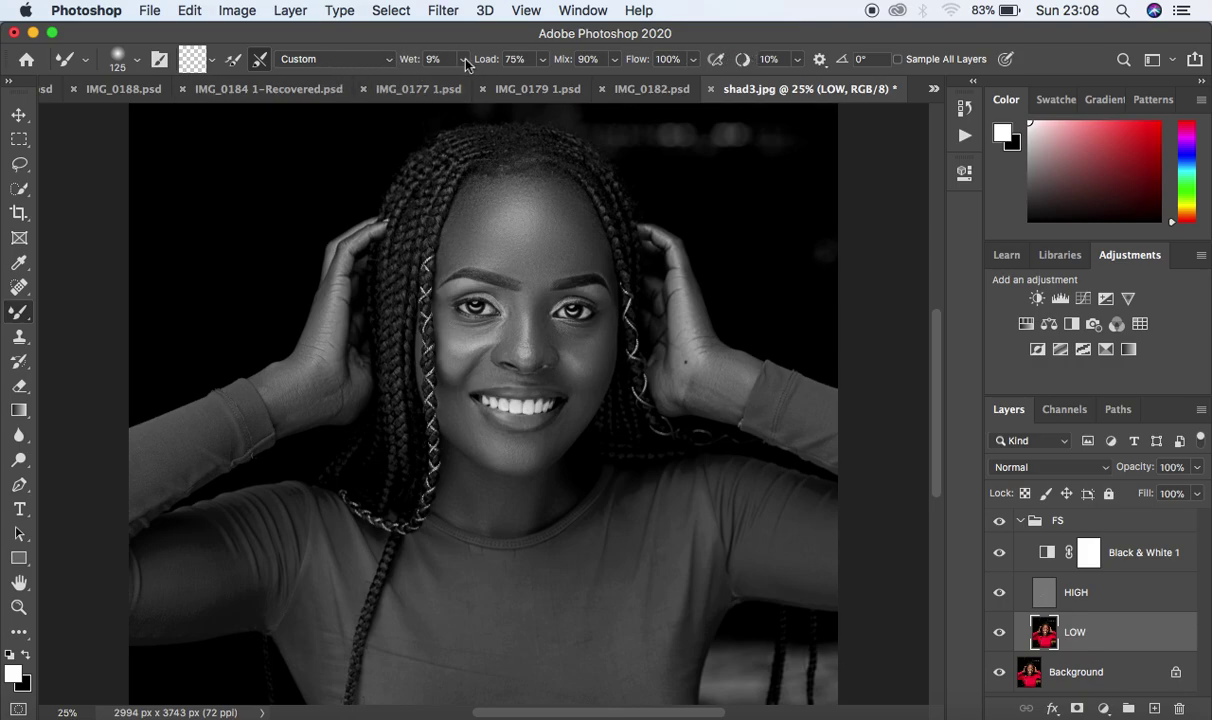
{"action": "left_click", "coordinate": [231, 62]}
{"action": "left_click", "coordinate": [964, 110]}
{"action": "left_click", "coordinate": [804, 101]}
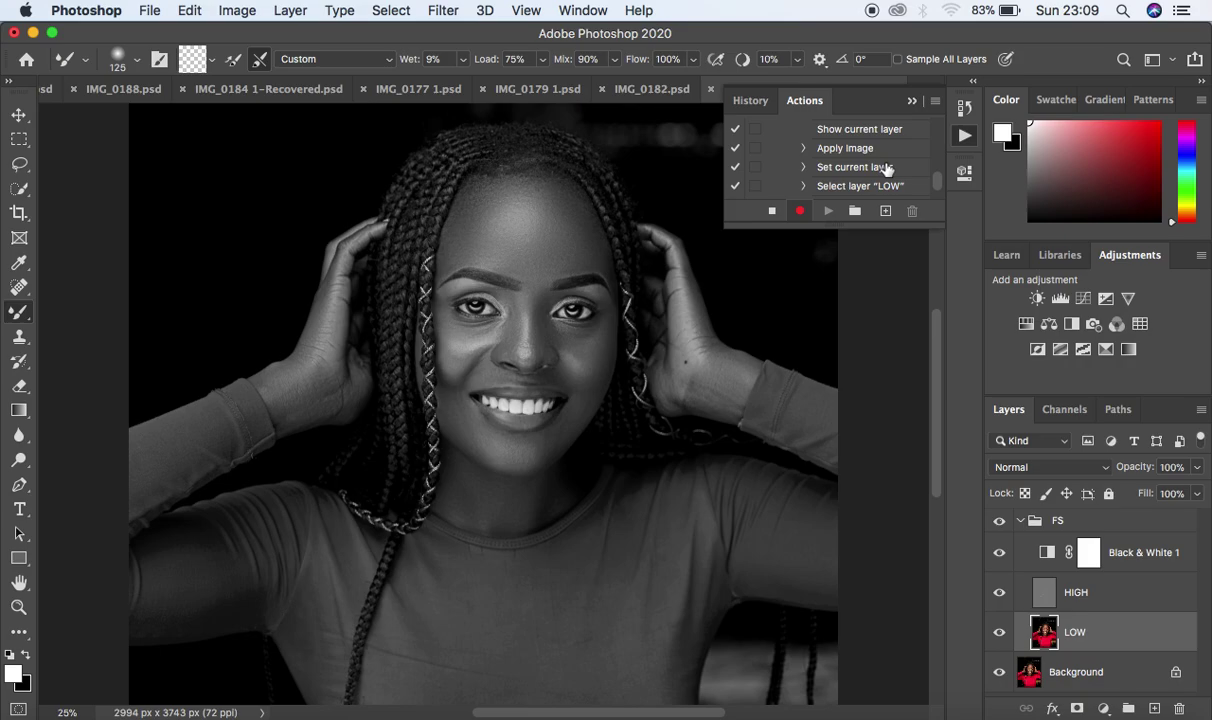
Step: Stop recording the FS 8bit action
{"action": "scroll", "coordinate": [889, 179], "scroll_direction": "down", "scroll_amount": 3}
{"action": "scroll", "coordinate": [889, 178], "scroll_direction": "down", "scroll_amount": 2}
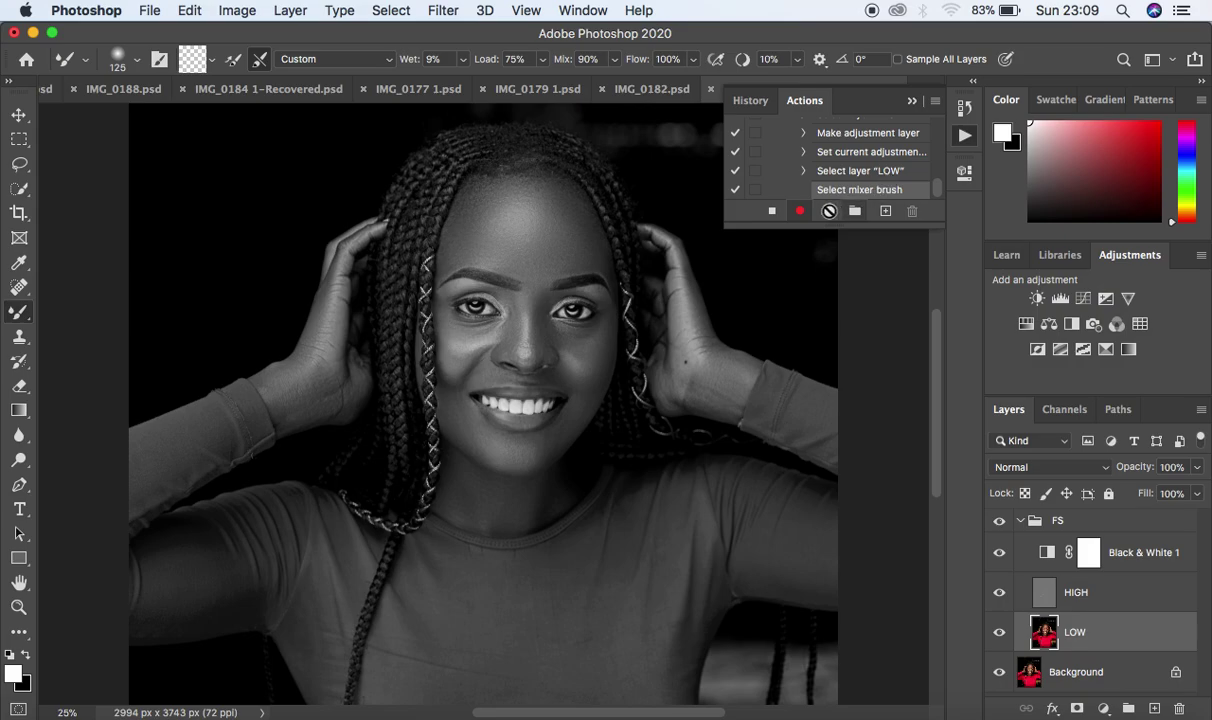
{"action": "left_click", "coordinate": [773, 216]}
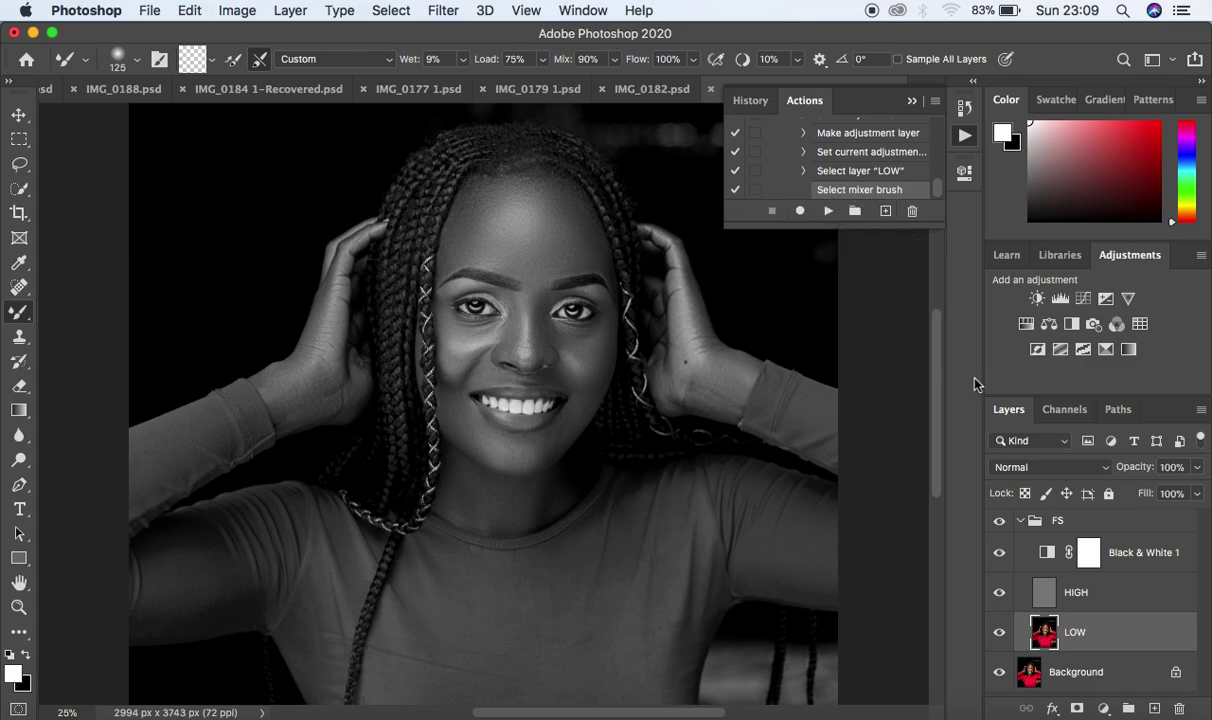
Step: Collapse the FS group and FS 8bit action, select the action, and delete the FS group
{"action": "left_click", "coordinate": [1021, 525]}
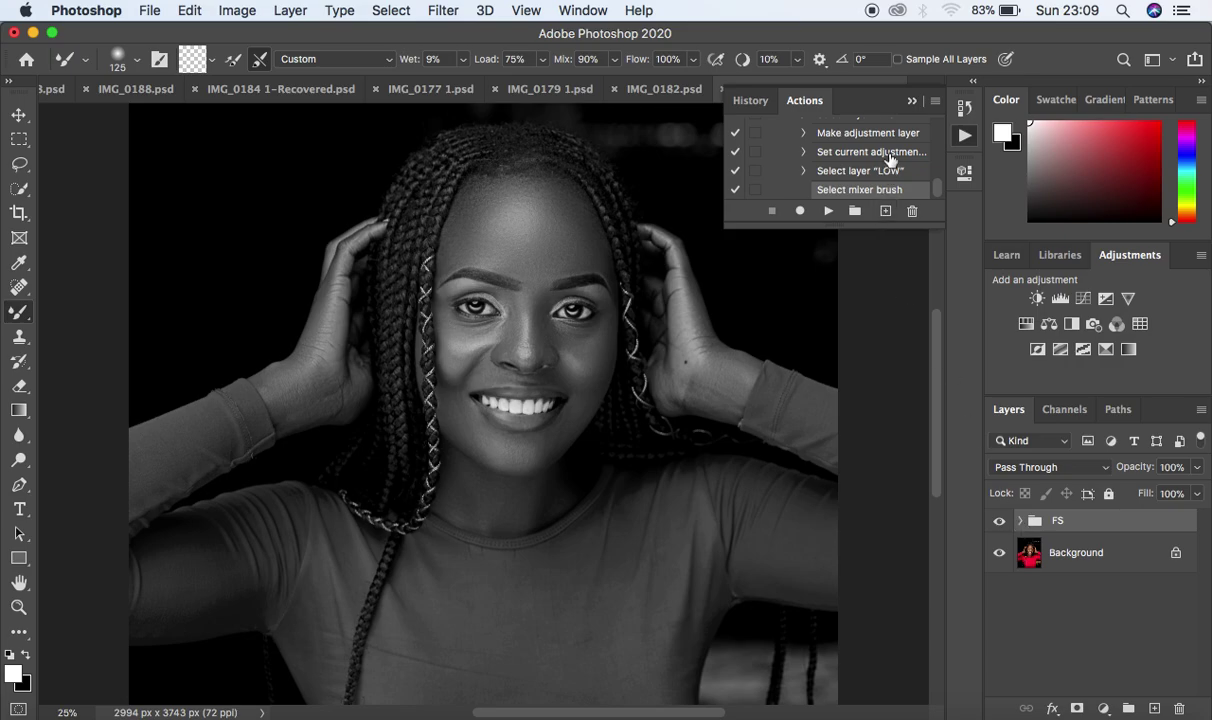
{"action": "scroll", "coordinate": [890, 160], "scroll_direction": "up", "scroll_amount": 2}
{"action": "scroll", "coordinate": [890, 160], "scroll_direction": "up", "scroll_amount": 5}
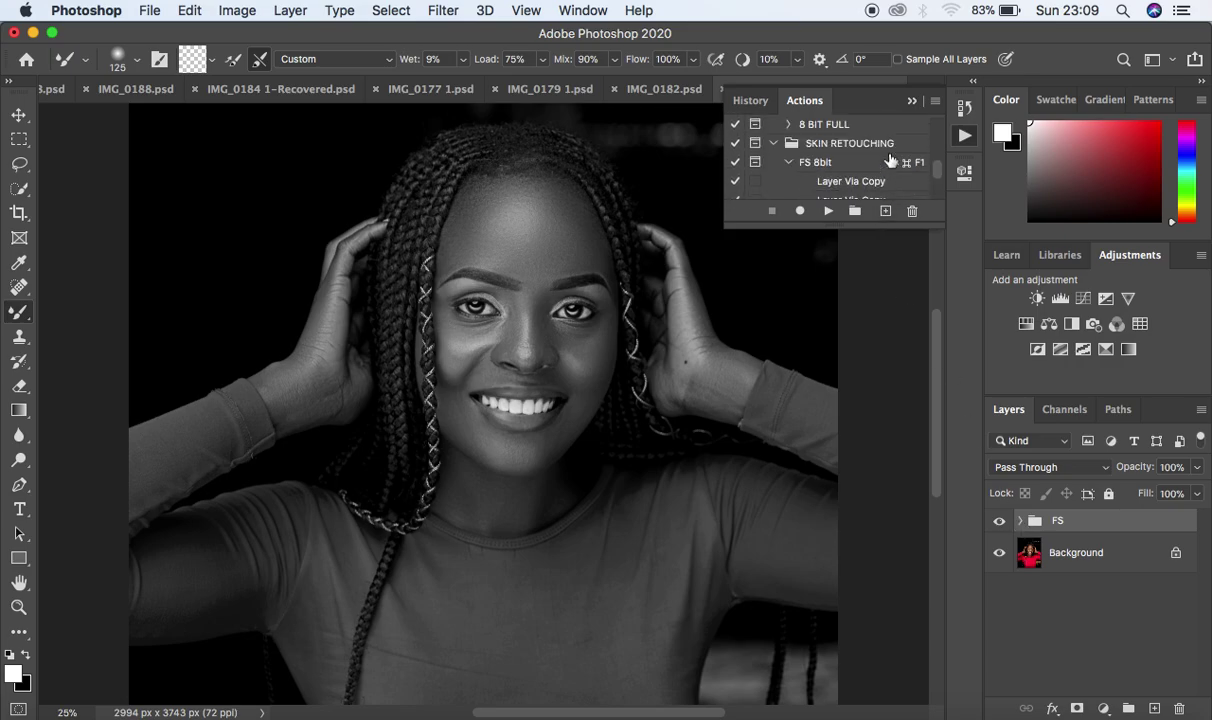
{"action": "left_click", "coordinate": [788, 162]}
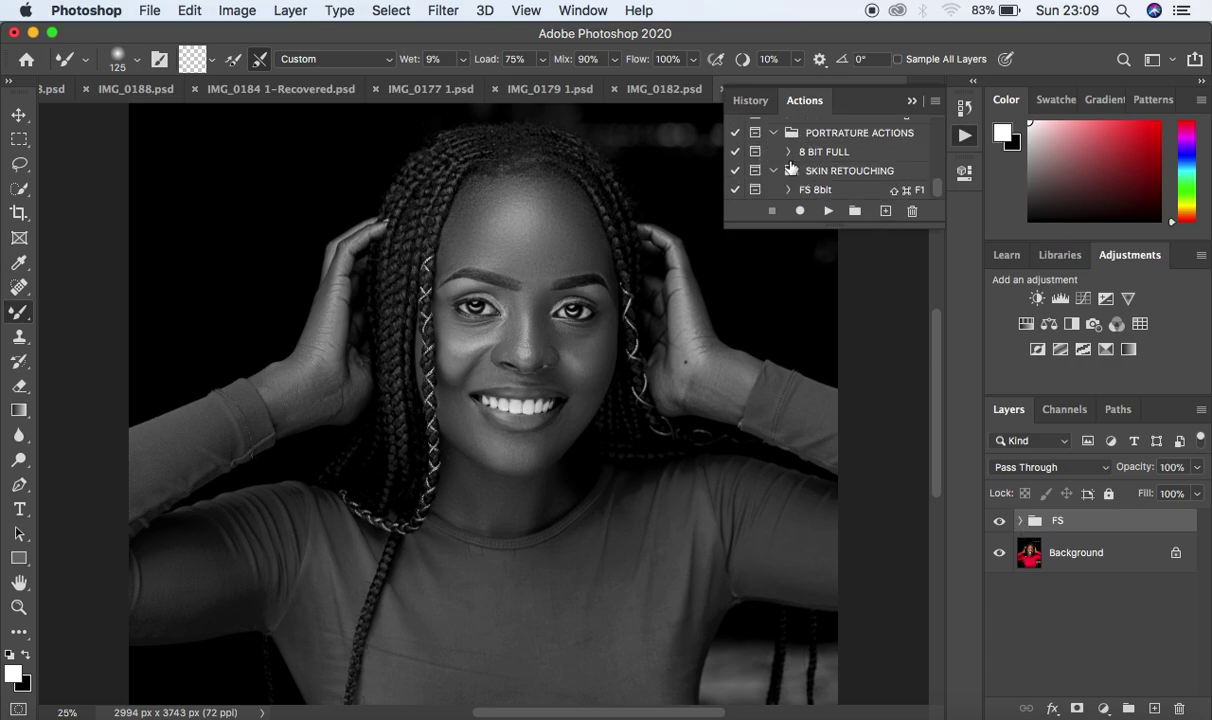
{"action": "left_click", "coordinate": [833, 189]}
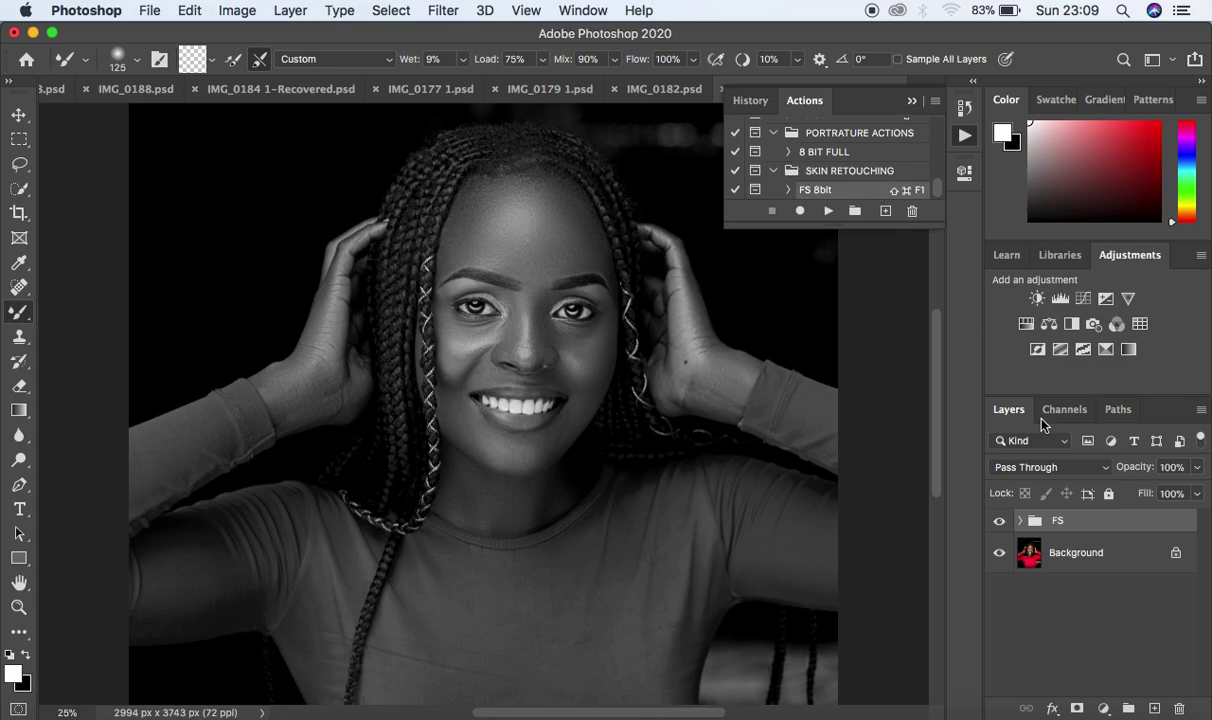
{"action": "left_click_drag", "start_coordinate": [1104, 526], "coordinate": [1180, 708]}
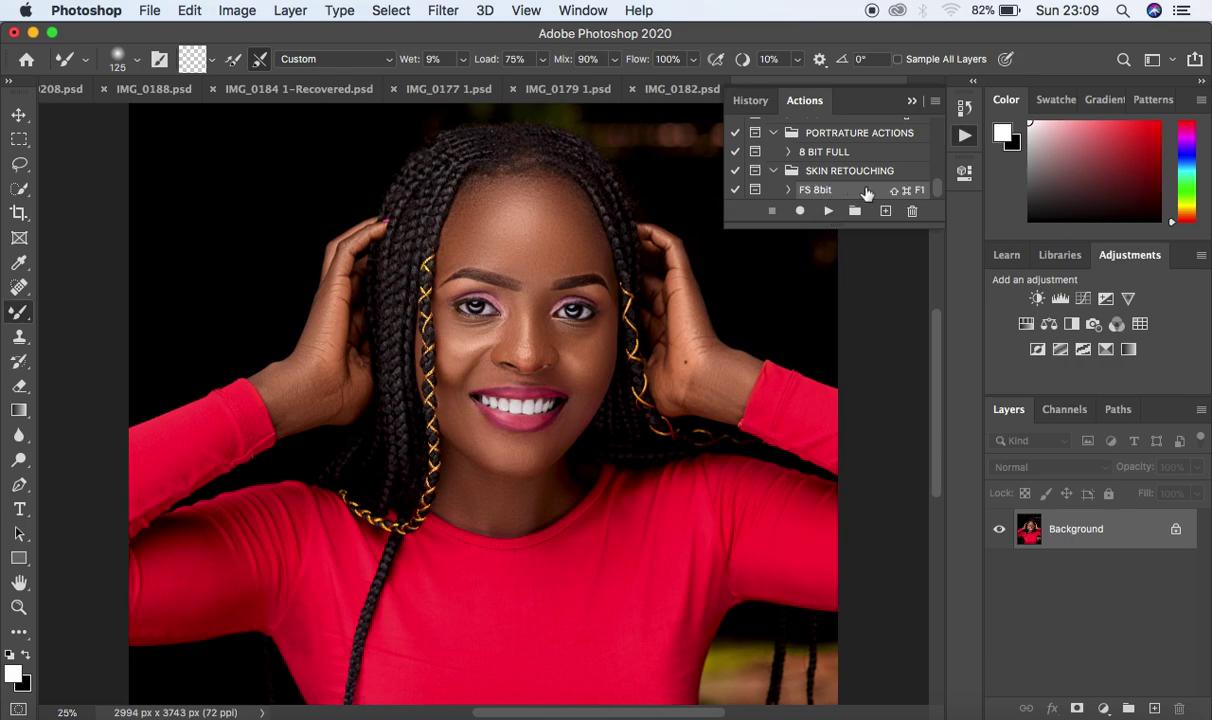
{"action": "left_click", "coordinate": [828, 210]}
{"action": "left_click_drag", "start_coordinate": [272, 70], "coordinate": [801, 244]}
{"action": "left_click_drag", "start_coordinate": [655, 527], "coordinate": [680, 527]}
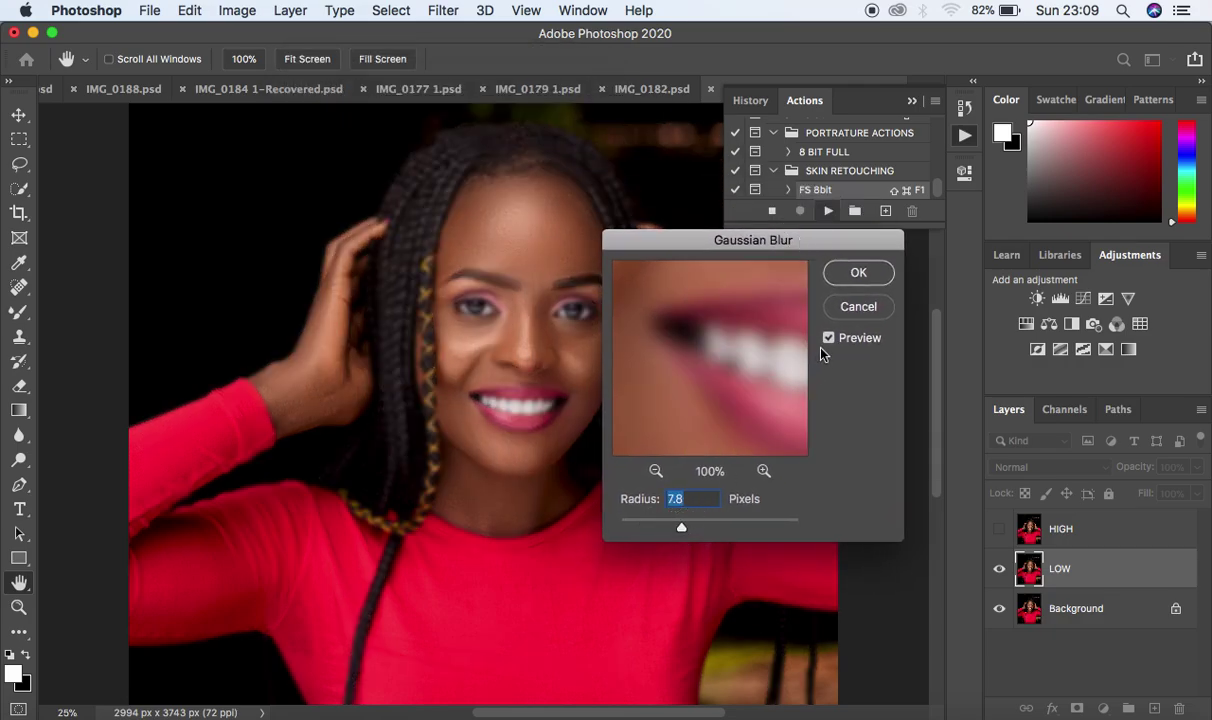
{"action": "left_click", "coordinate": [855, 274]}
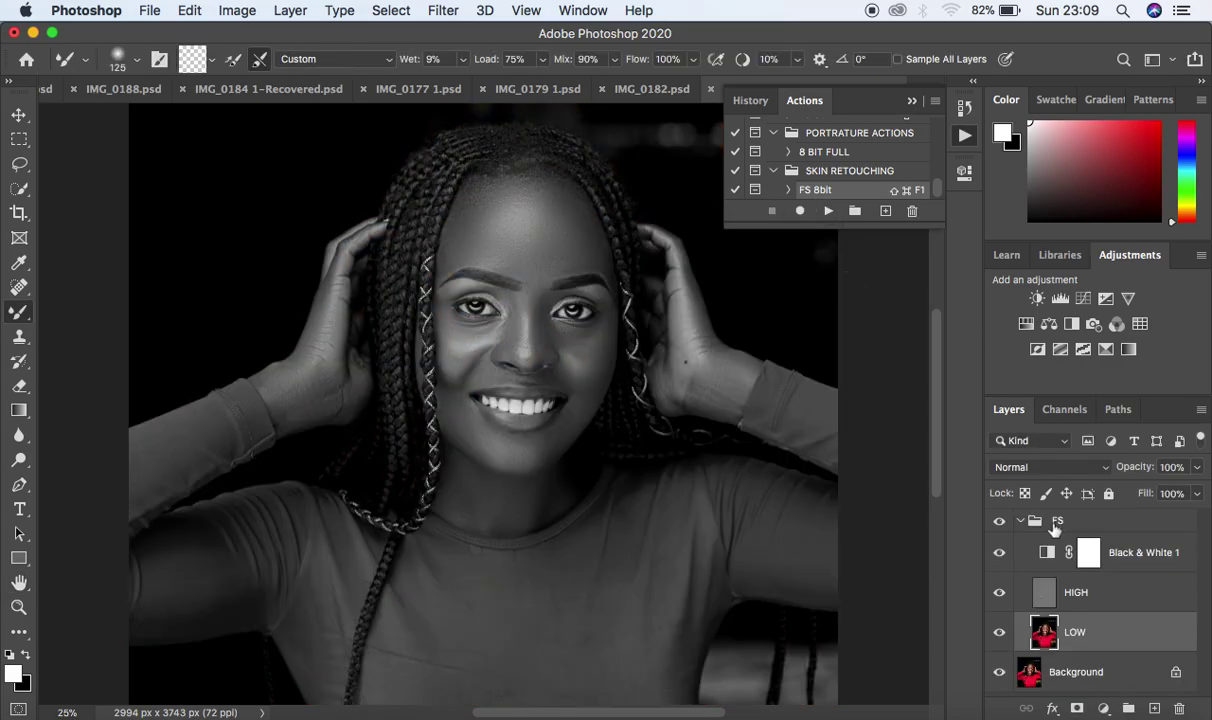
{"action": "left_click_drag", "start_coordinate": [1045, 520], "coordinate": [1178, 707]}
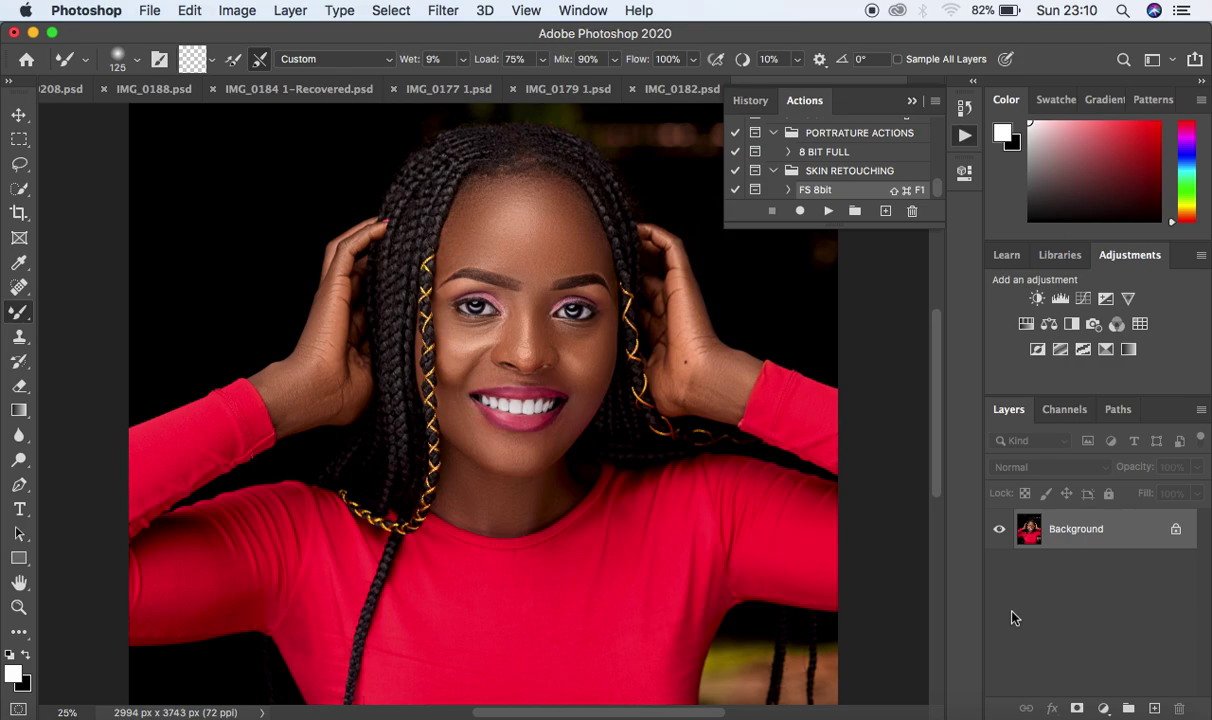
Step: Create a Yellow-labelled action named DNB in SKIN RETOUCHING and start recording it
{"action": "left_click", "coordinate": [1103, 707]}
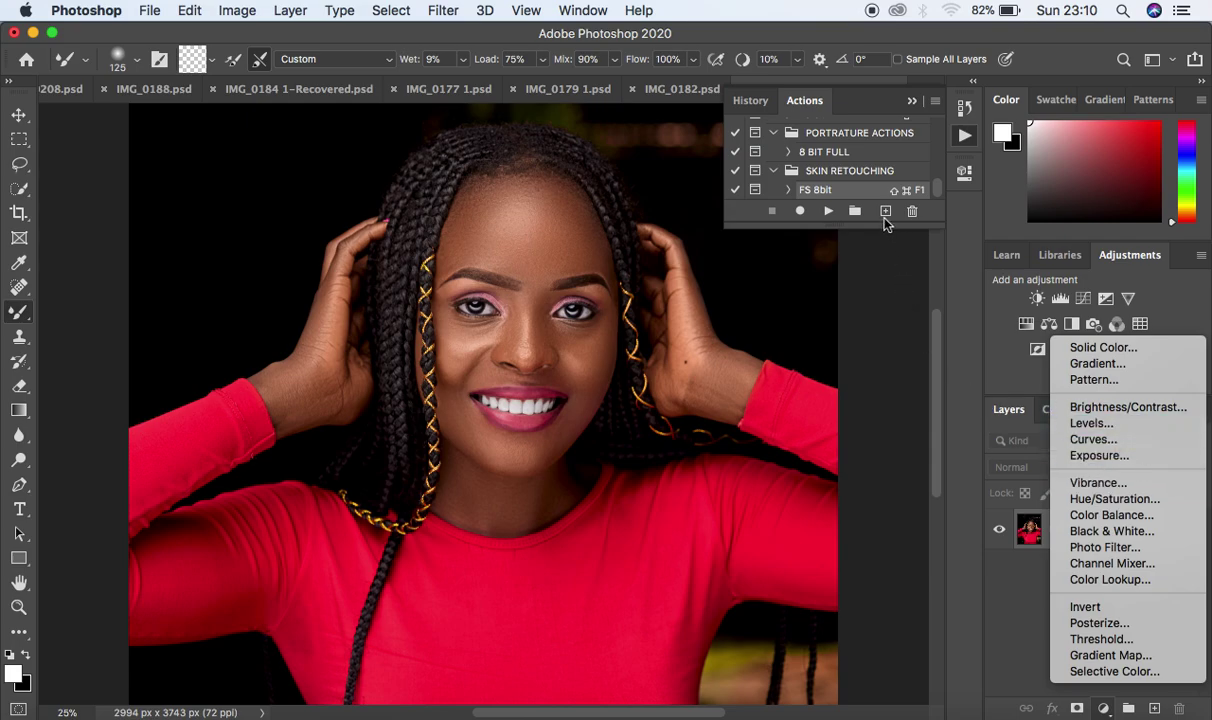
{"action": "left_click", "coordinate": [939, 324]}
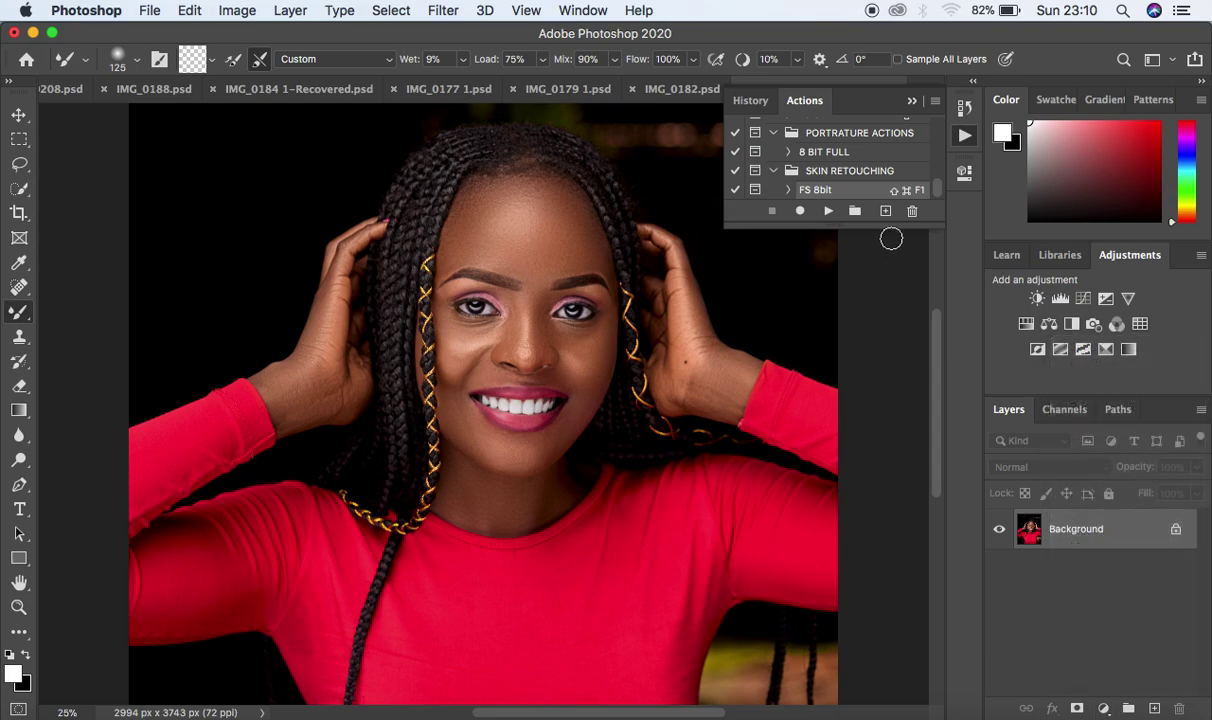
{"action": "left_click", "coordinate": [885, 211]}
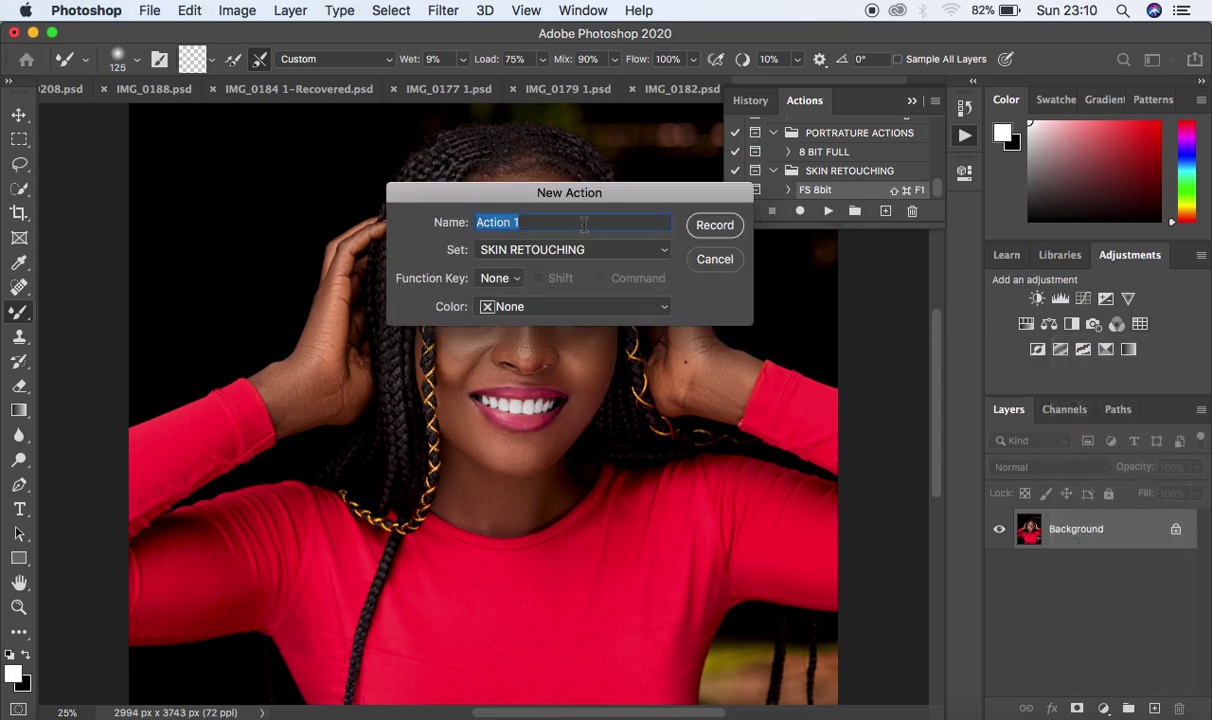
{"action": "type", "text": "d"}
{"action": "type", "text": "DNB"}
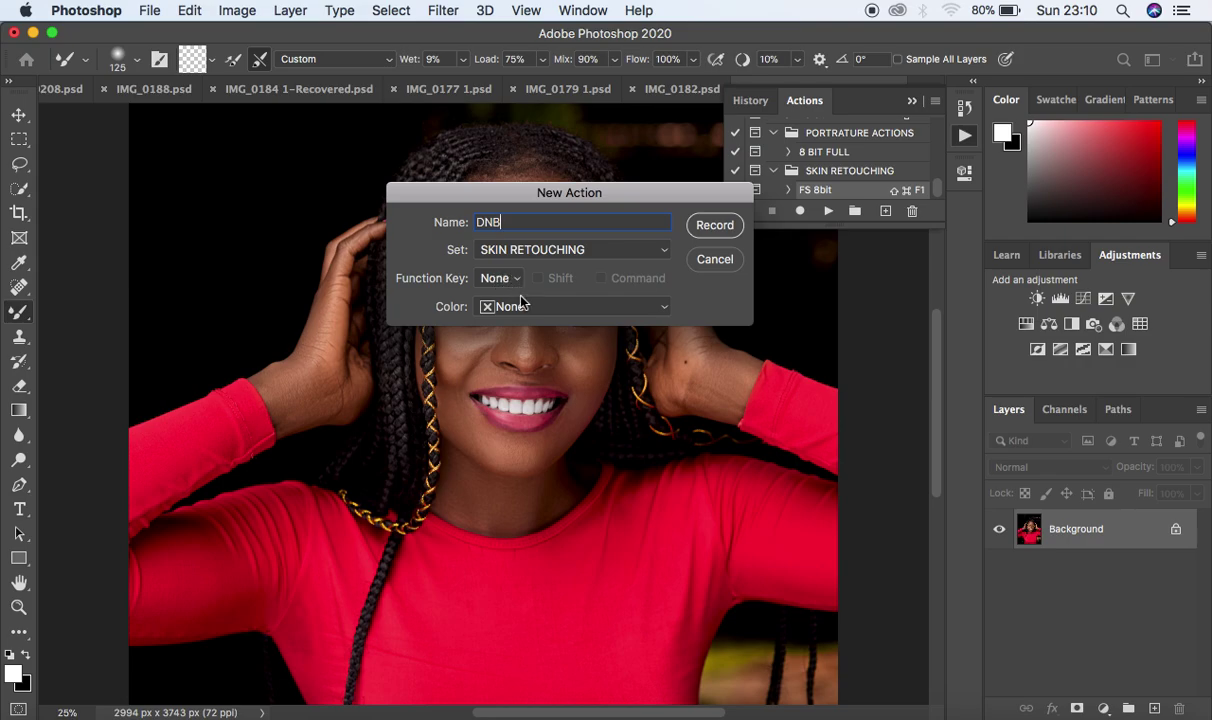
{"action": "left_click", "coordinate": [508, 306]}
{"action": "left_click", "coordinate": [519, 369]}
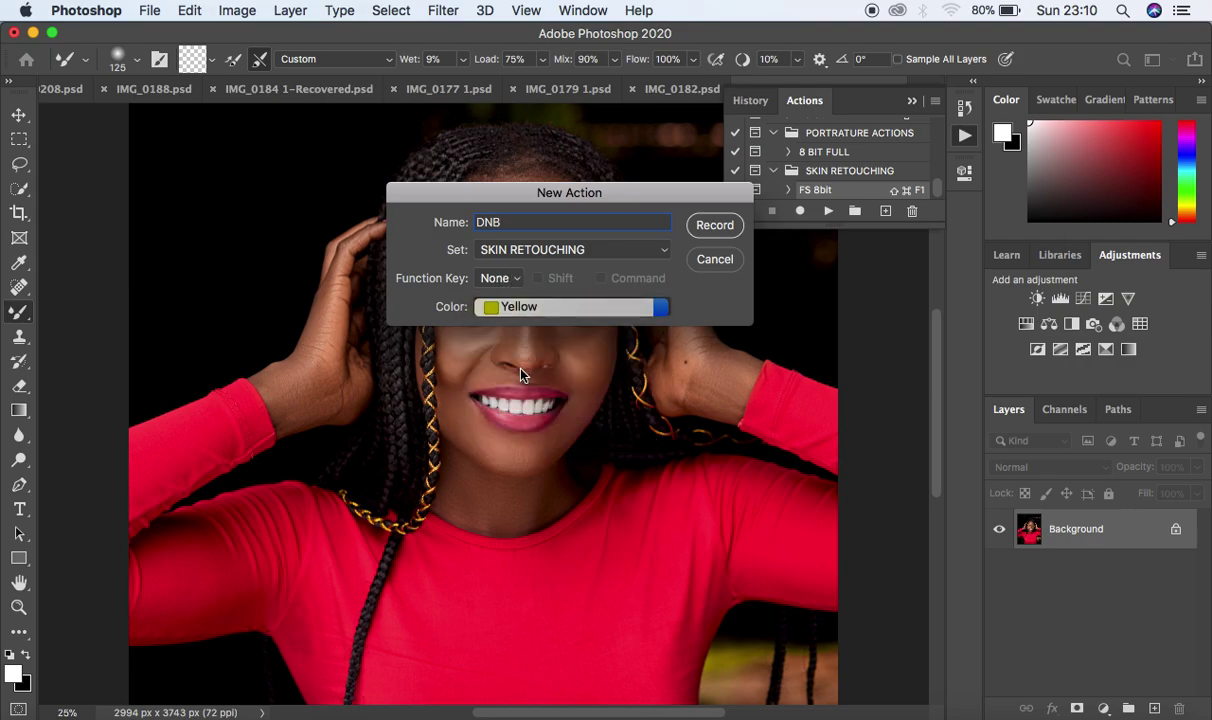
{"action": "left_click", "coordinate": [713, 226]}
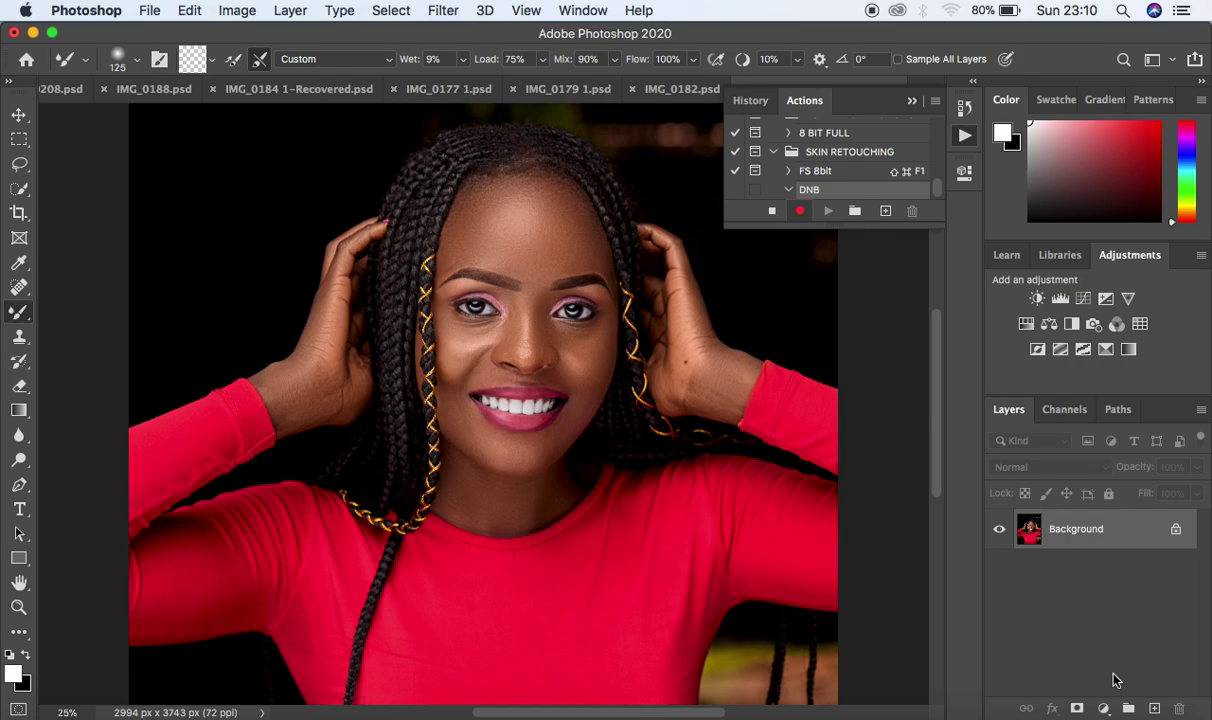
{"action": "left_click", "coordinate": [1104, 708]}
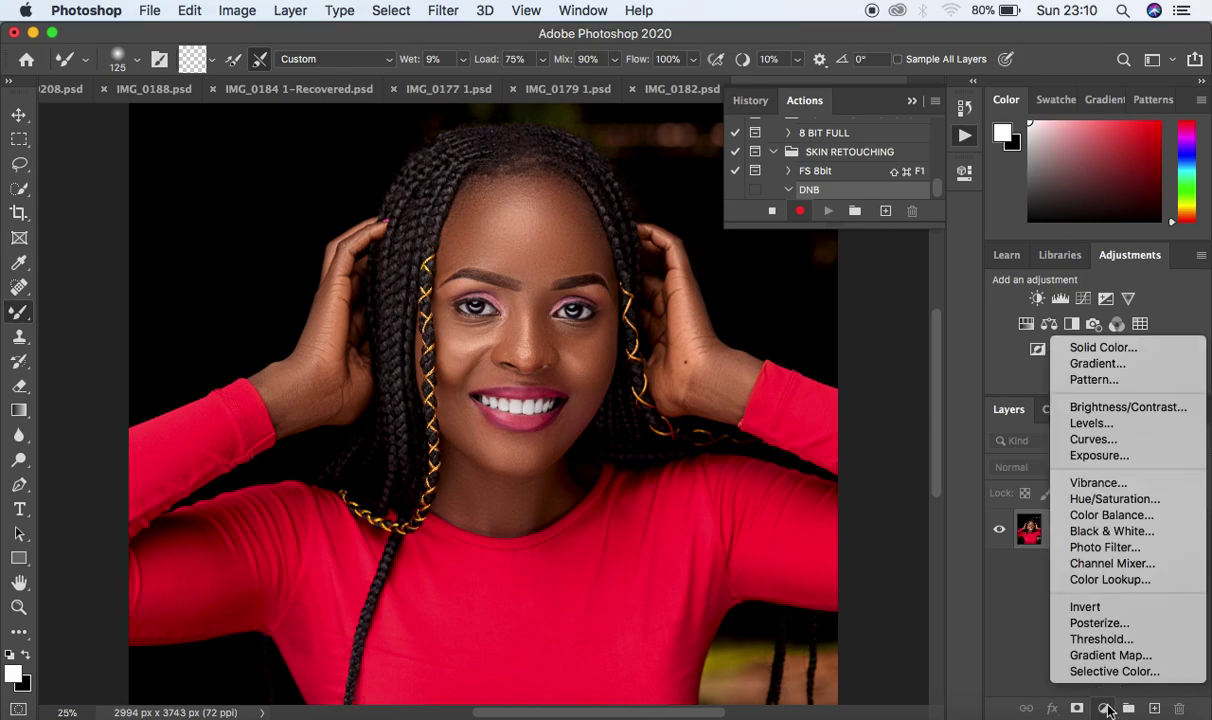
Step: Add a Curves adjustment layer with its midpoint raised to brighten the photo
{"action": "left_click", "coordinate": [1093, 440]}
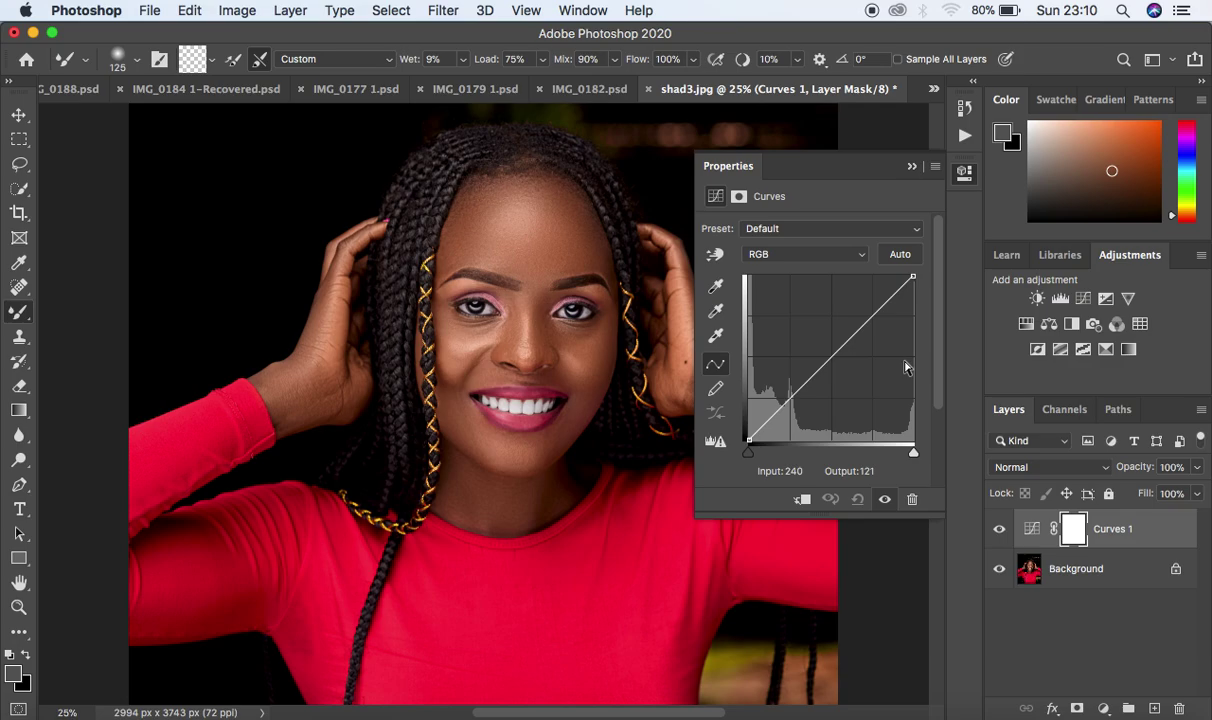
{"action": "left_click", "coordinate": [830, 357]}
{"action": "left_click_drag", "start_coordinate": [830, 360], "coordinate": [819, 353]}
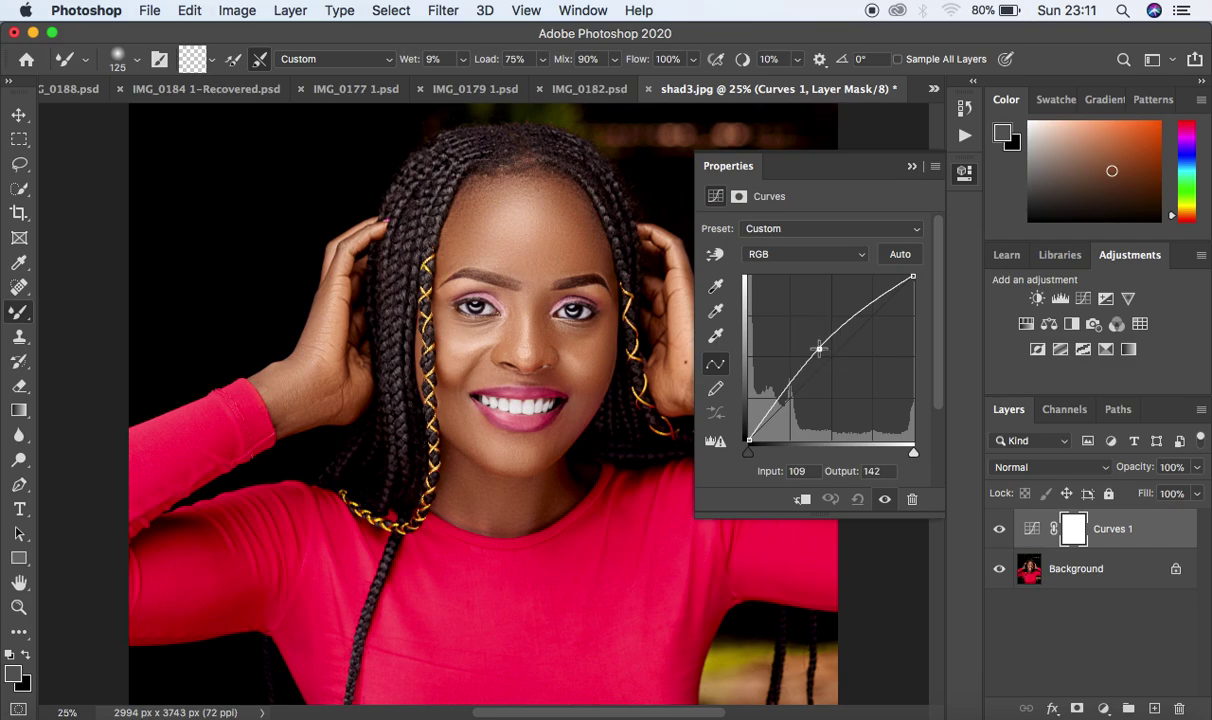
{"action": "left_click", "coordinate": [911, 168]}
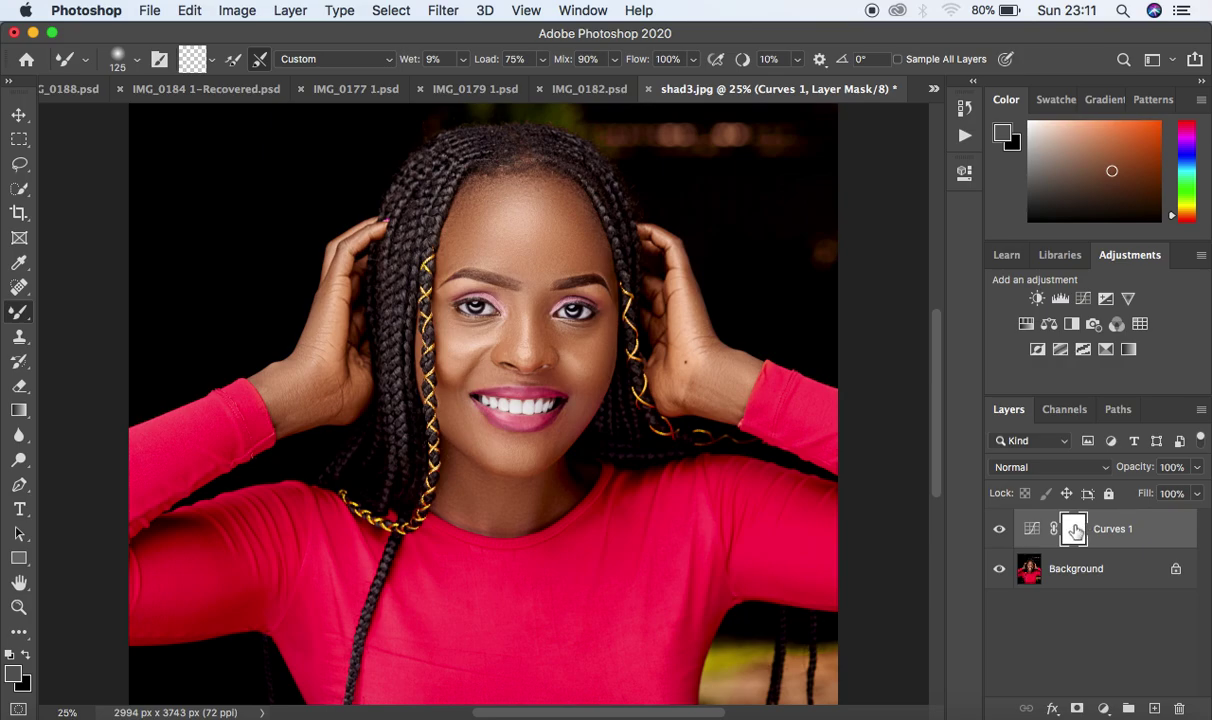
Step: Invert the Curves mask to black and rename the layer DODGE
{"action": "key", "text": "super+i"}
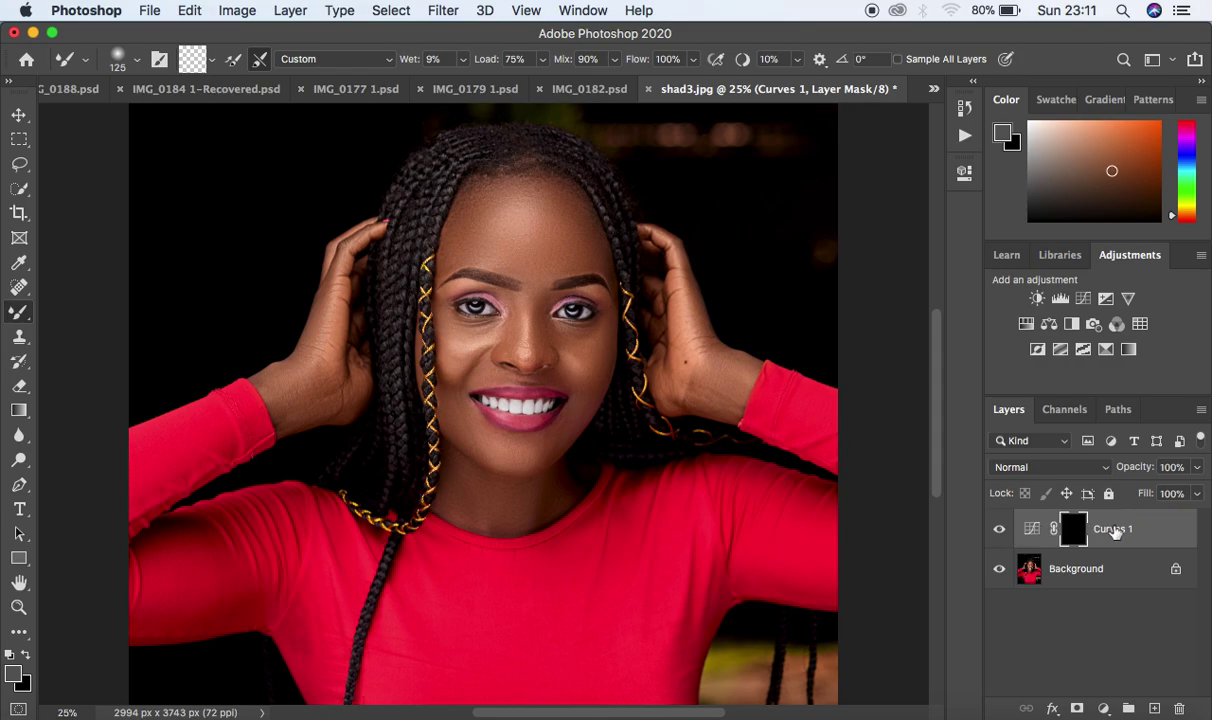
{"action": "double_click", "coordinate": [1115, 529]}
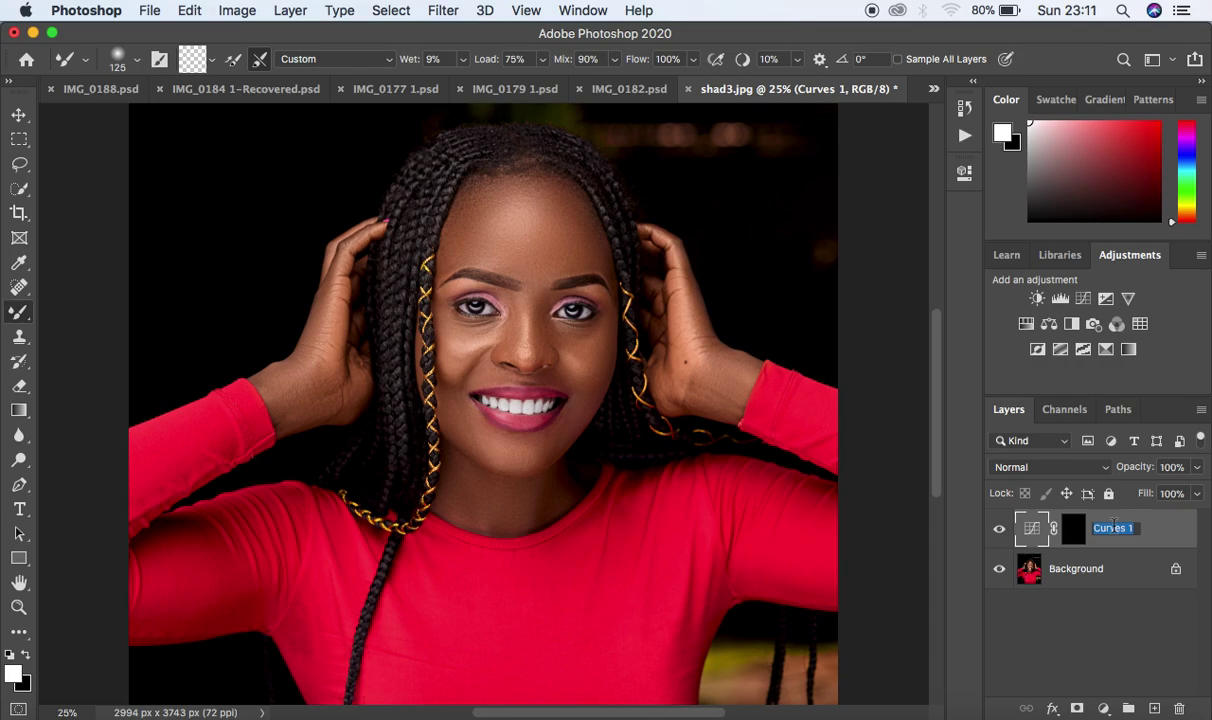
{"action": "type", "text": "DODGE"}
{"action": "key", "text": "Return"}
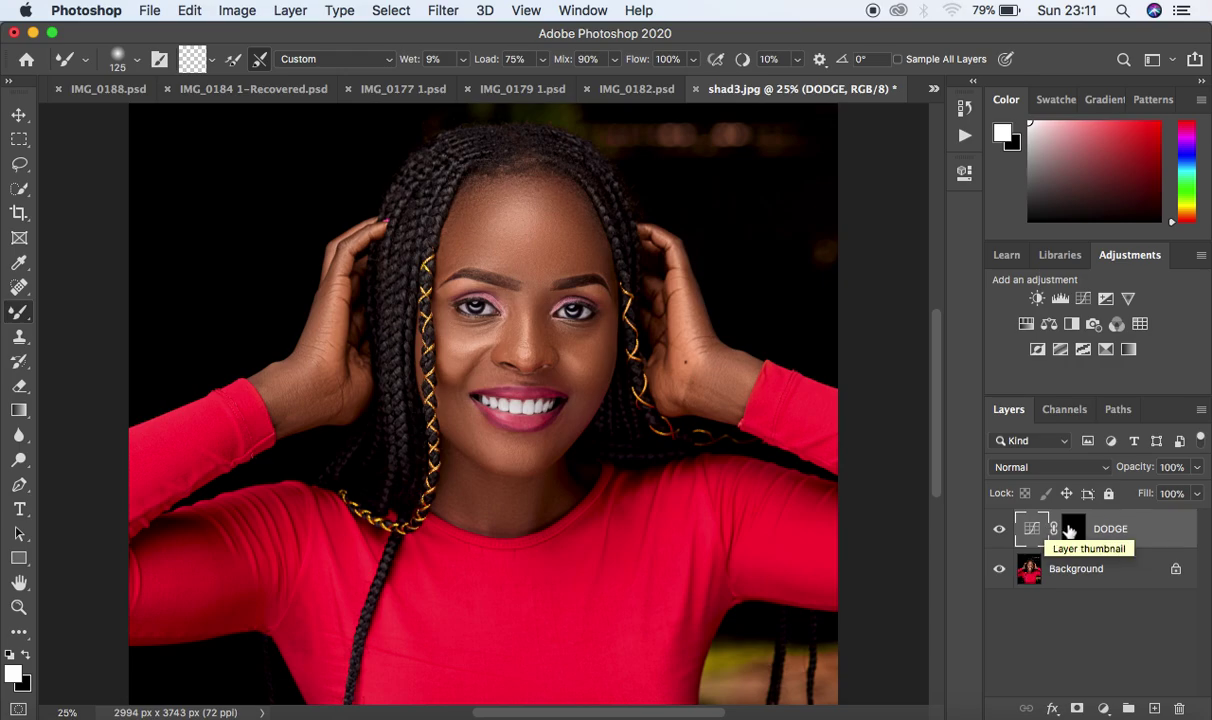
{"action": "left_click", "coordinate": [1103, 708]}
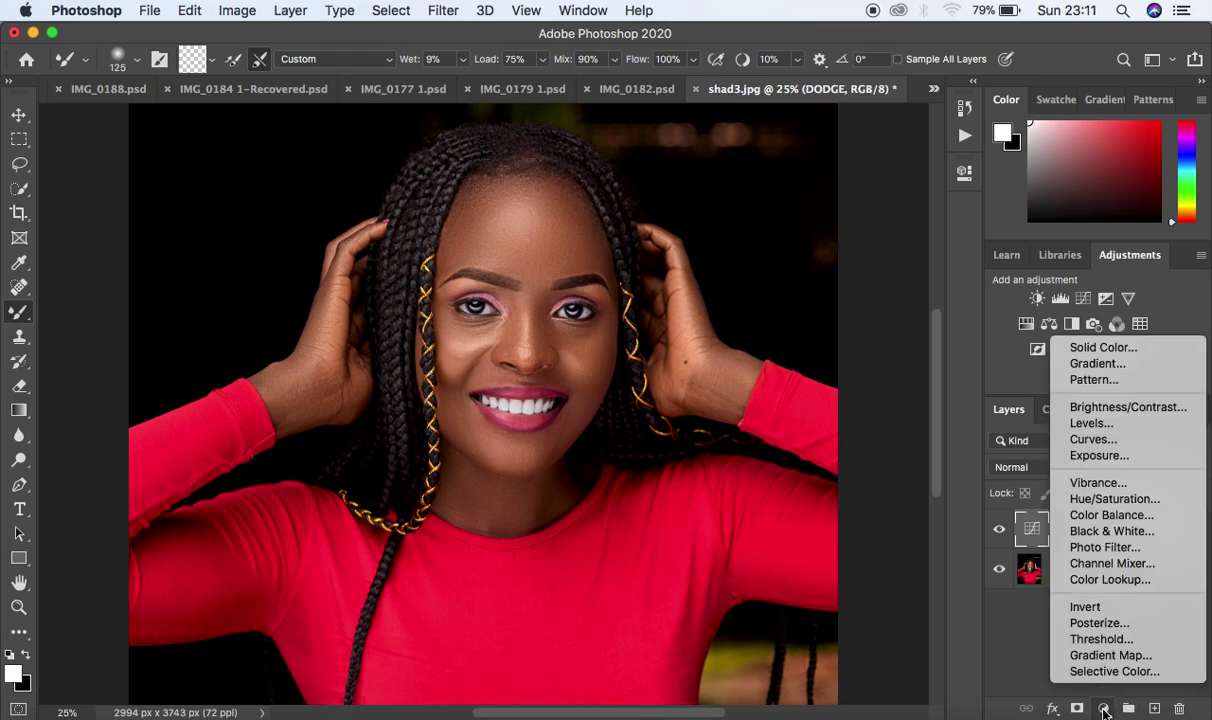
Step: Add a second Curves layer with its midpoint pulled down to darken the photo
{"action": "left_click", "coordinate": [1090, 441]}
{"action": "left_click_drag", "start_coordinate": [833, 356], "coordinate": [844, 367]}
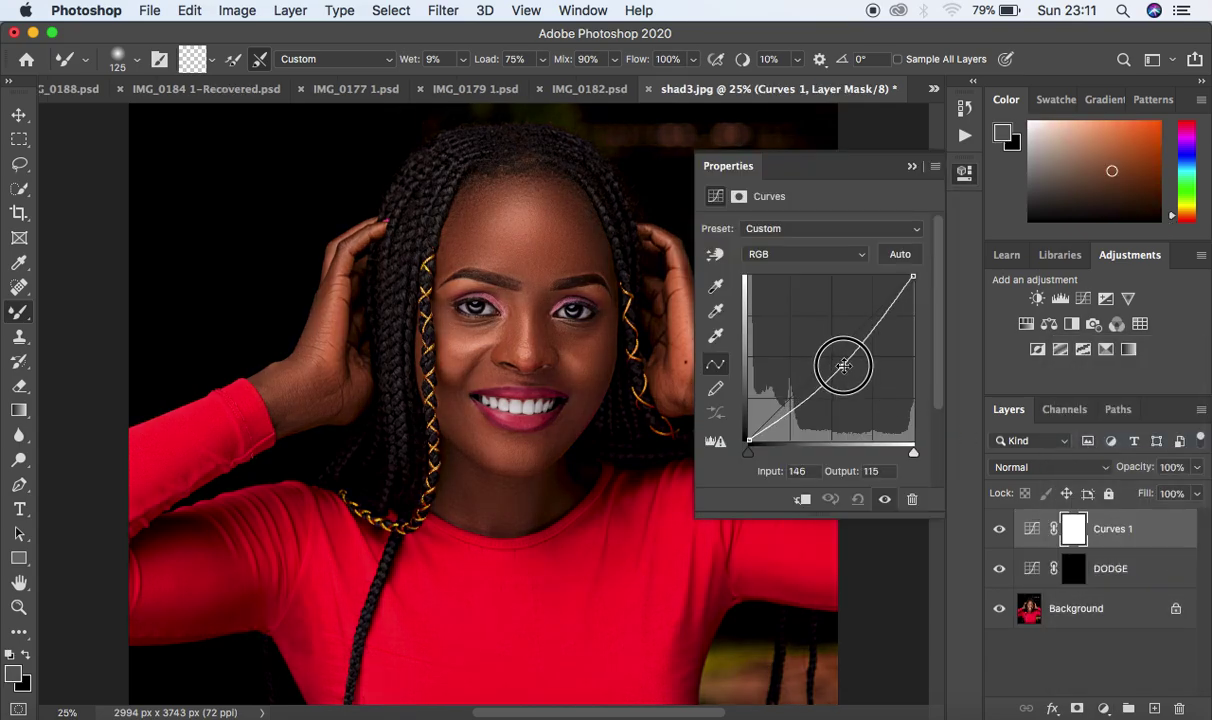
{"action": "left_click", "coordinate": [910, 166]}
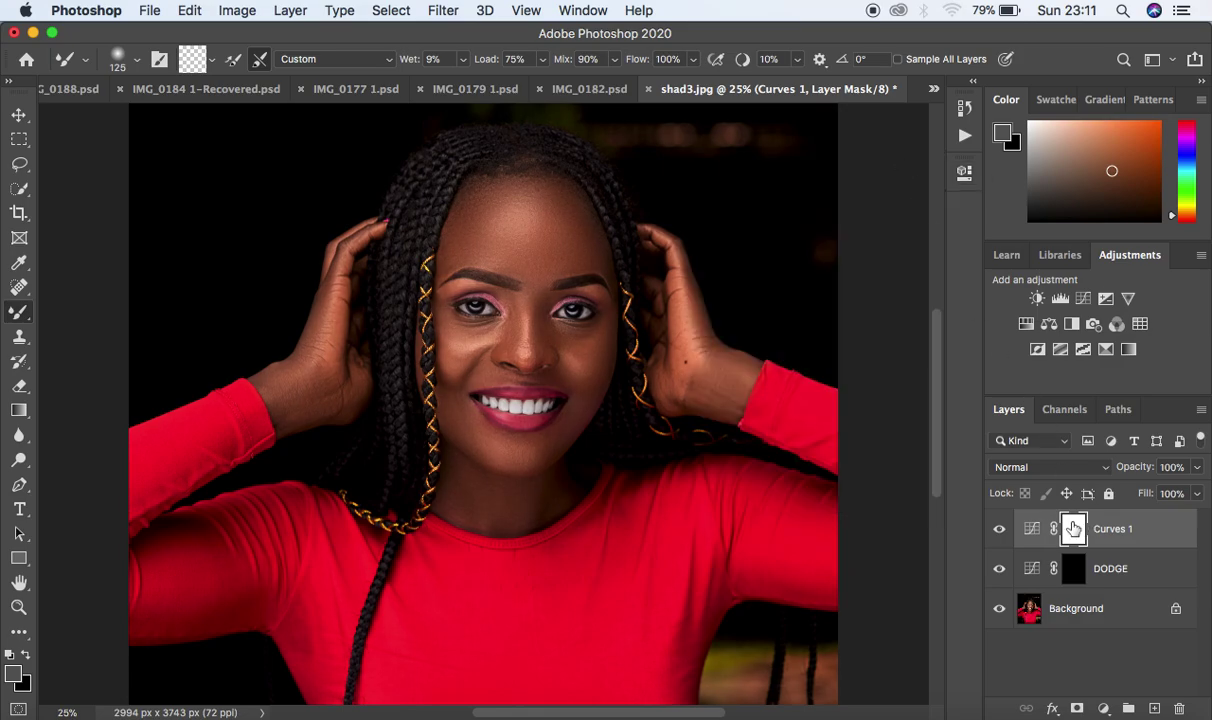
Step: Invert its mask to black, rename it BURN, and add DODGE to the selection
{"action": "key", "text": "super+i"}
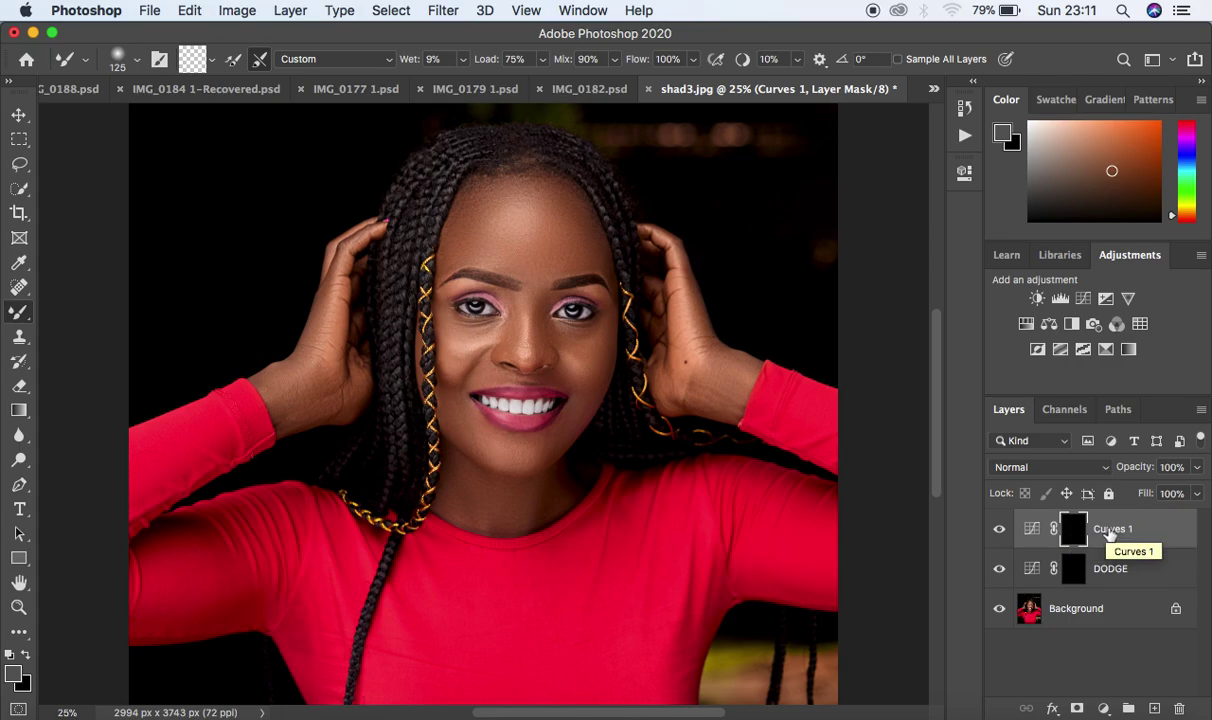
{"action": "double_click", "coordinate": [1112, 528]}
{"action": "type", "text": "BURN"}
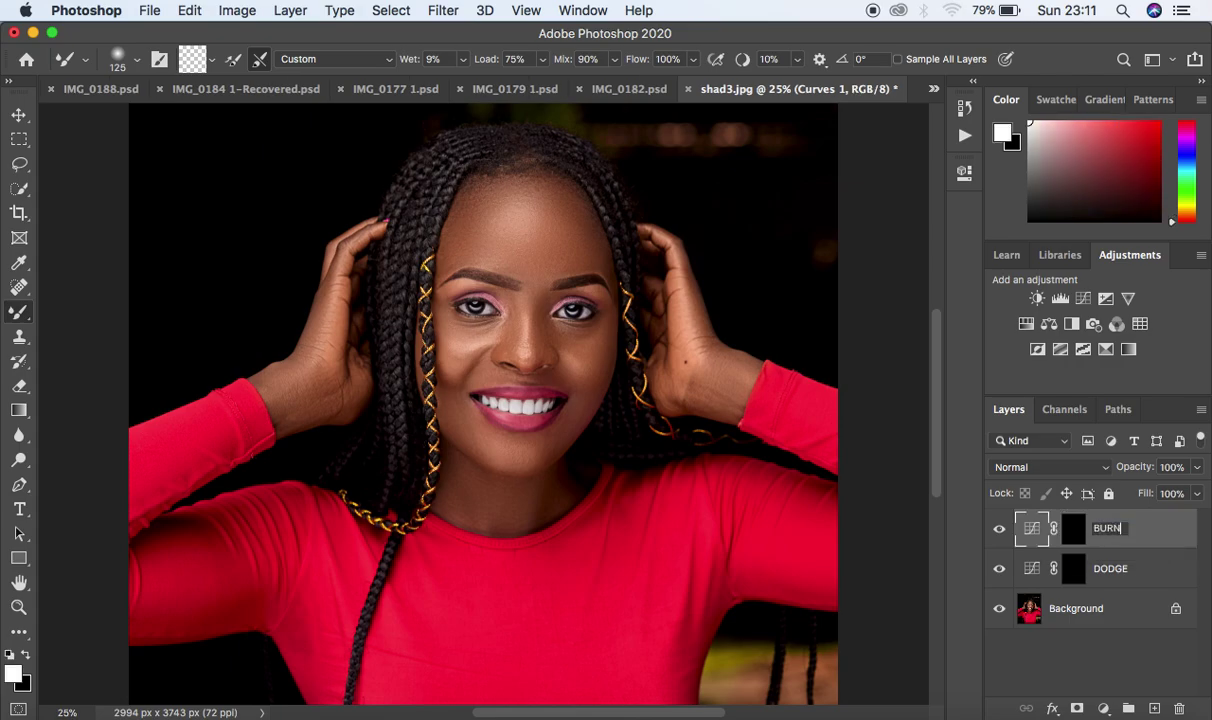
{"action": "key", "text": "Return"}
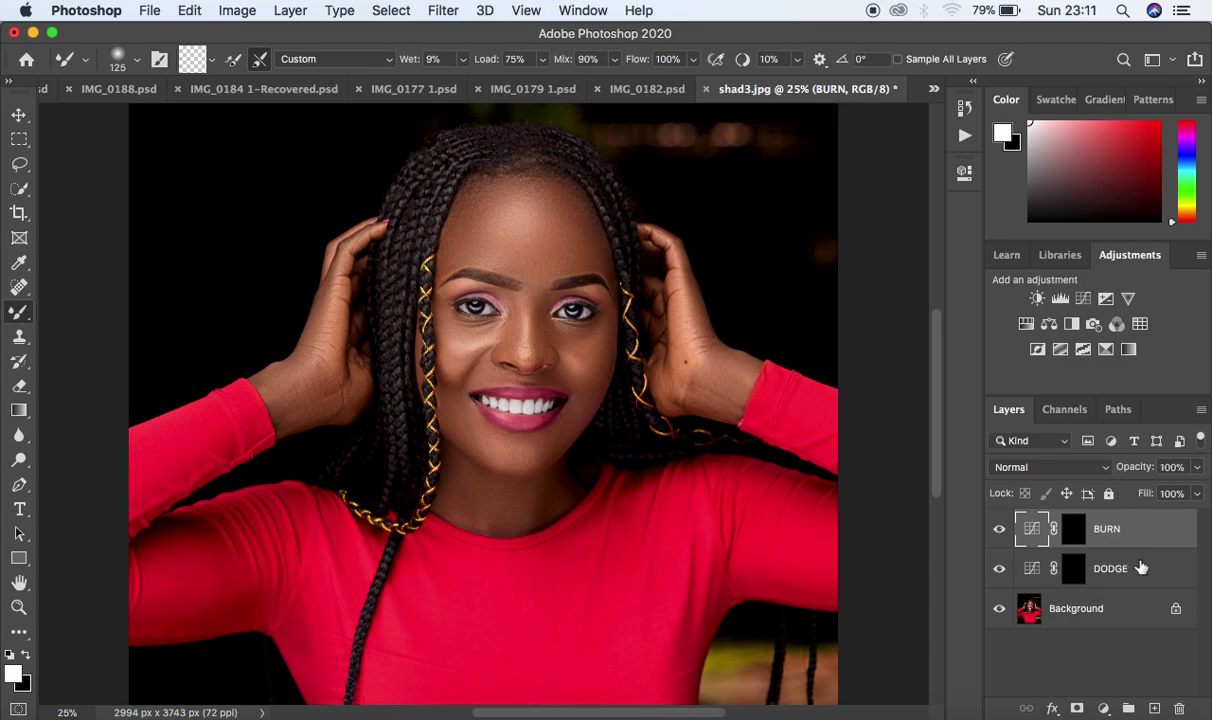
{"action": "left_click", "coordinate": [1144, 568], "text": "shift"}
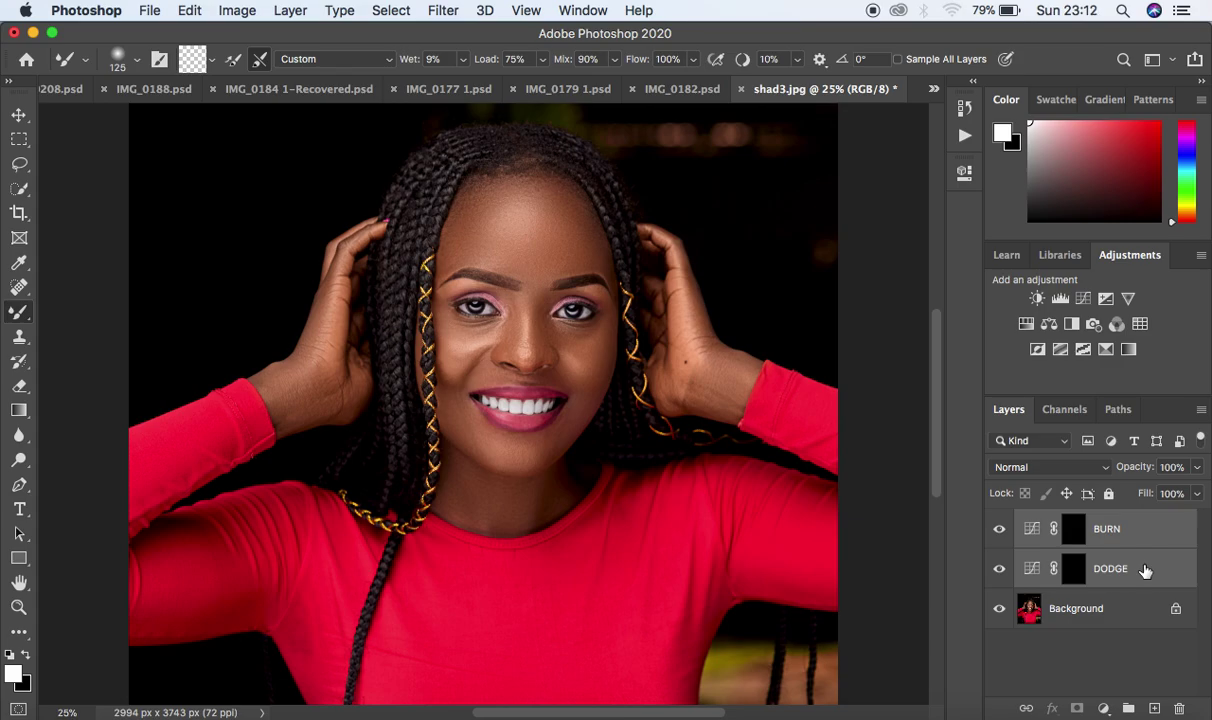
Step: Group the BURN and DODGE layers and name the group dnb
{"action": "key", "text": "super+g"}
{"action": "double_click", "coordinate": [1071, 515]}
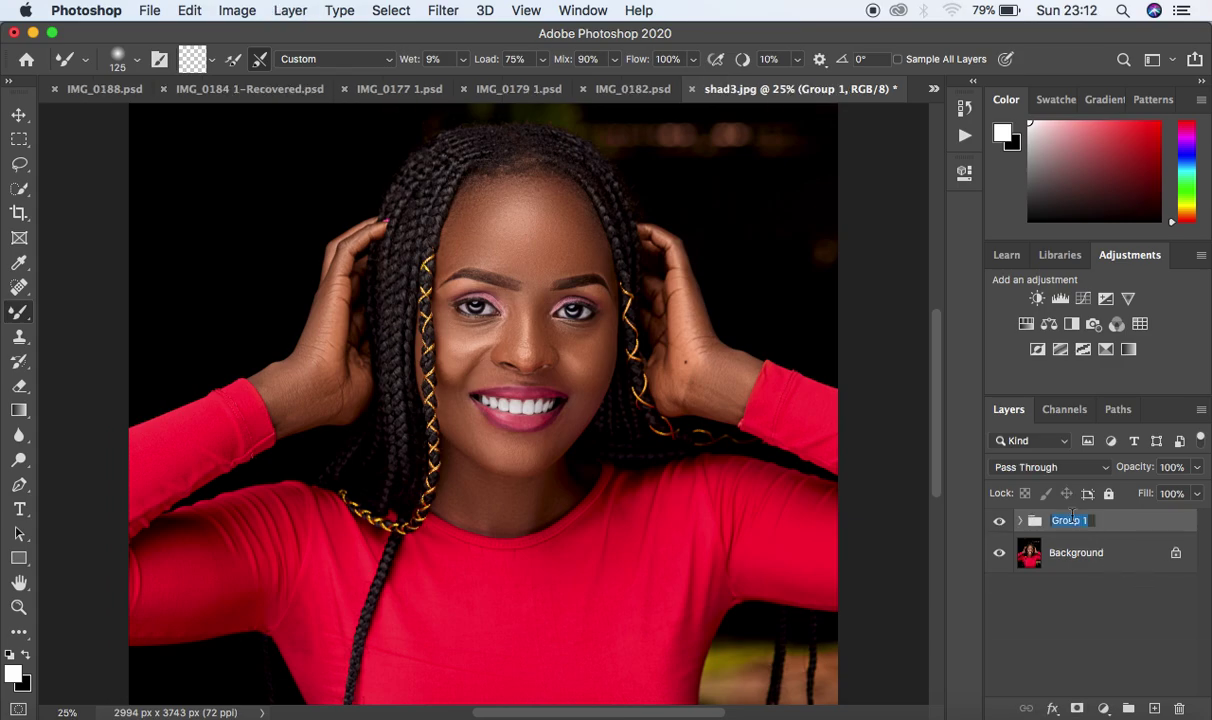
{"action": "type", "text": "dnb"}
{"action": "key", "text": "Return"}
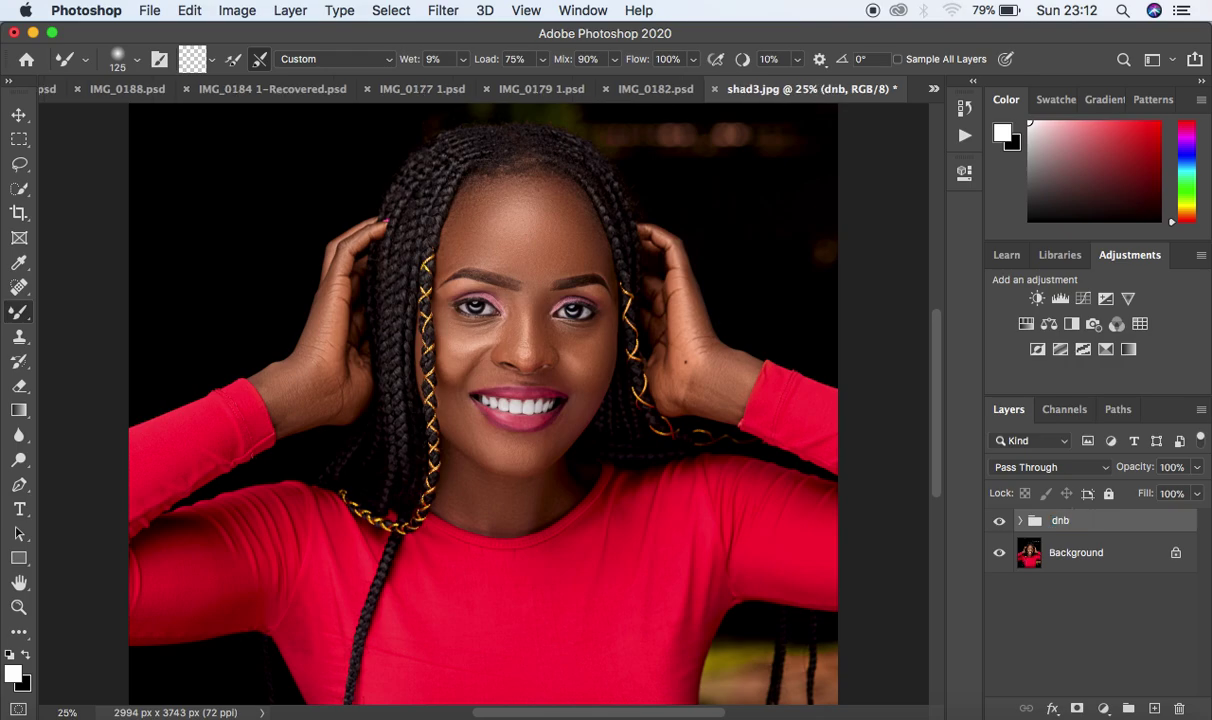
Step: Target the DODGE layer's mask and reset the colours to white foreground, black background
{"action": "left_click", "coordinate": [1020, 520]}
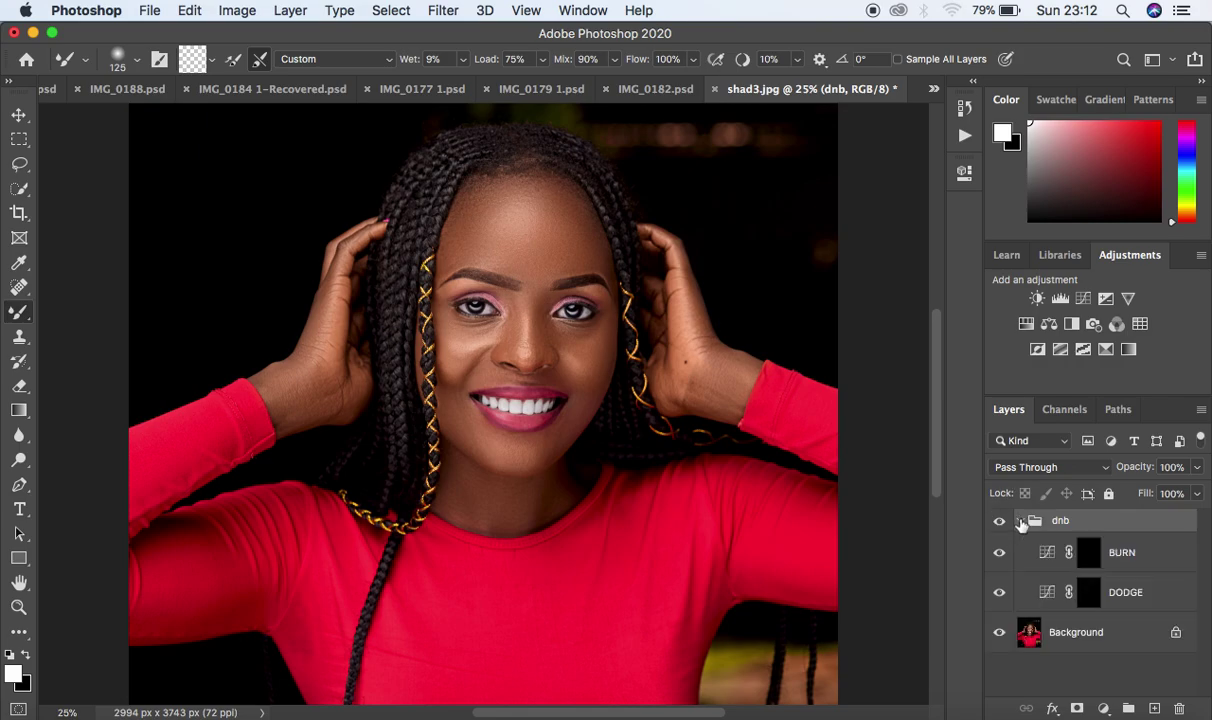
{"action": "left_click", "coordinate": [1086, 590]}
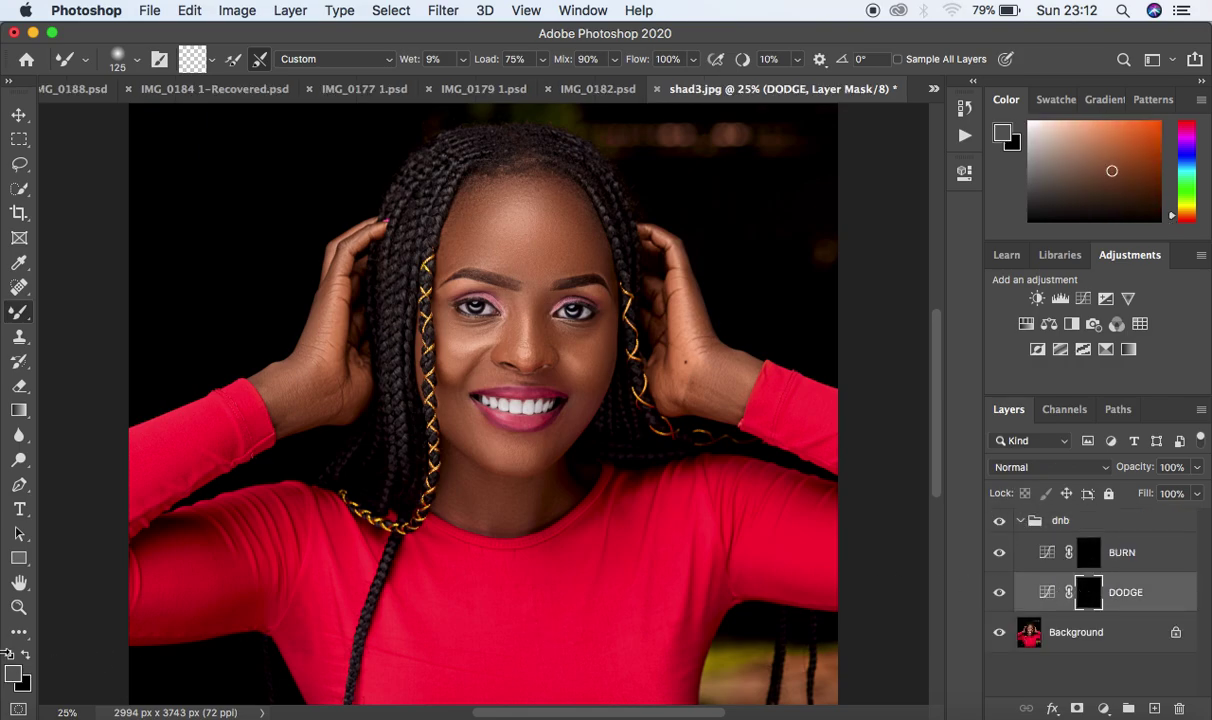
{"action": "left_click", "coordinate": [8, 655]}
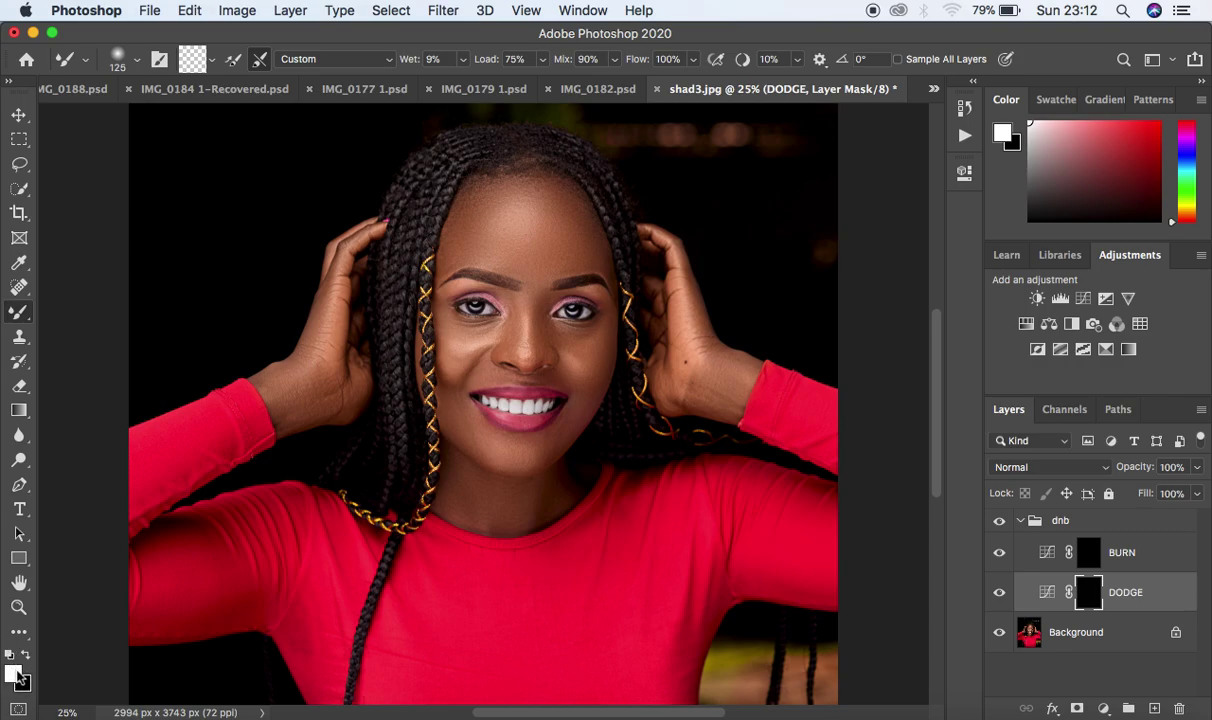
Step: Switch to the Brush Tool and set its opacity to 9%
{"action": "left_click", "coordinate": [19, 316]}
{"action": "left_click", "coordinate": [80, 311]}
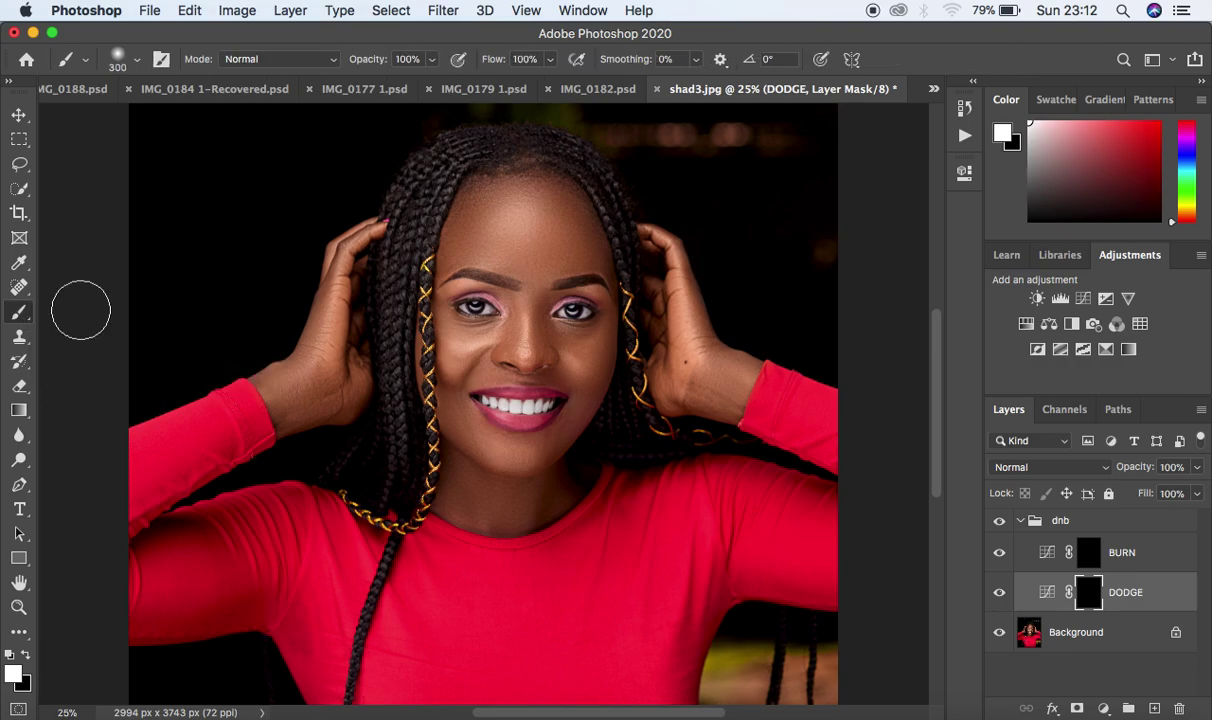
{"action": "left_click", "coordinate": [433, 60]}
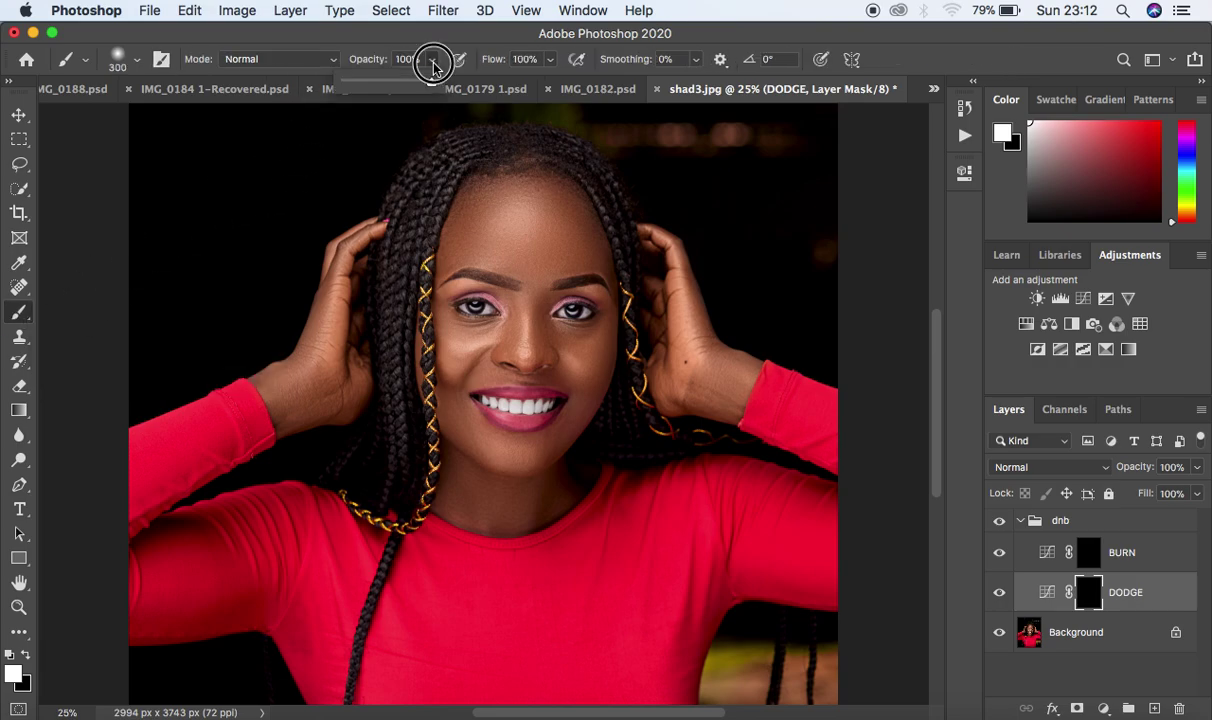
{"action": "left_click_drag", "start_coordinate": [361, 86], "coordinate": [353, 83]}
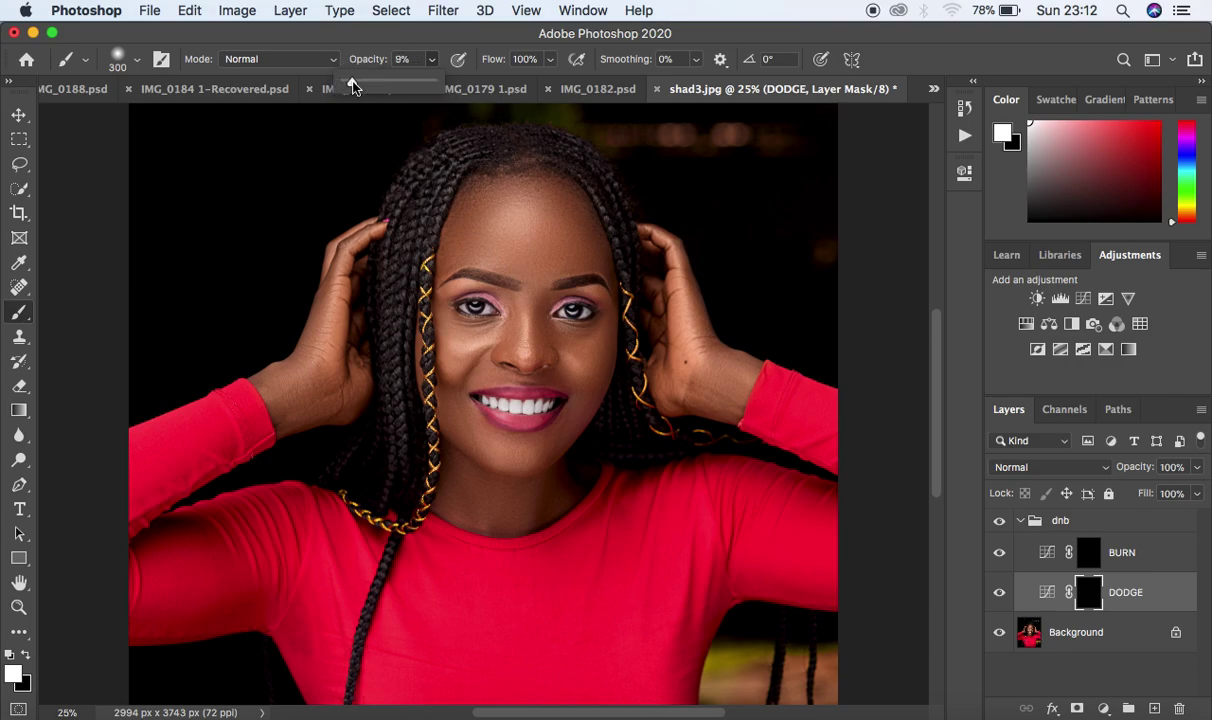
{"action": "left_click", "coordinate": [478, 64]}
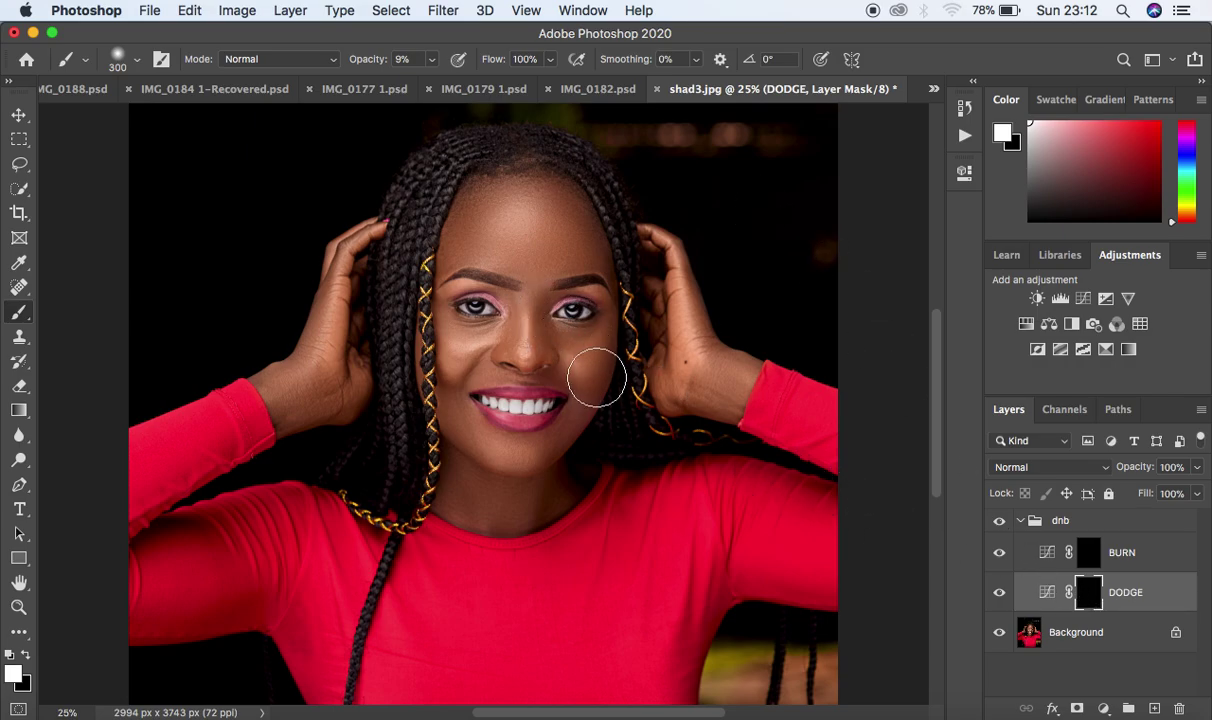
Step: Stop recording the DNB action, collapse its steps, and delete the dnb group
{"action": "left_click", "coordinate": [964, 107]}
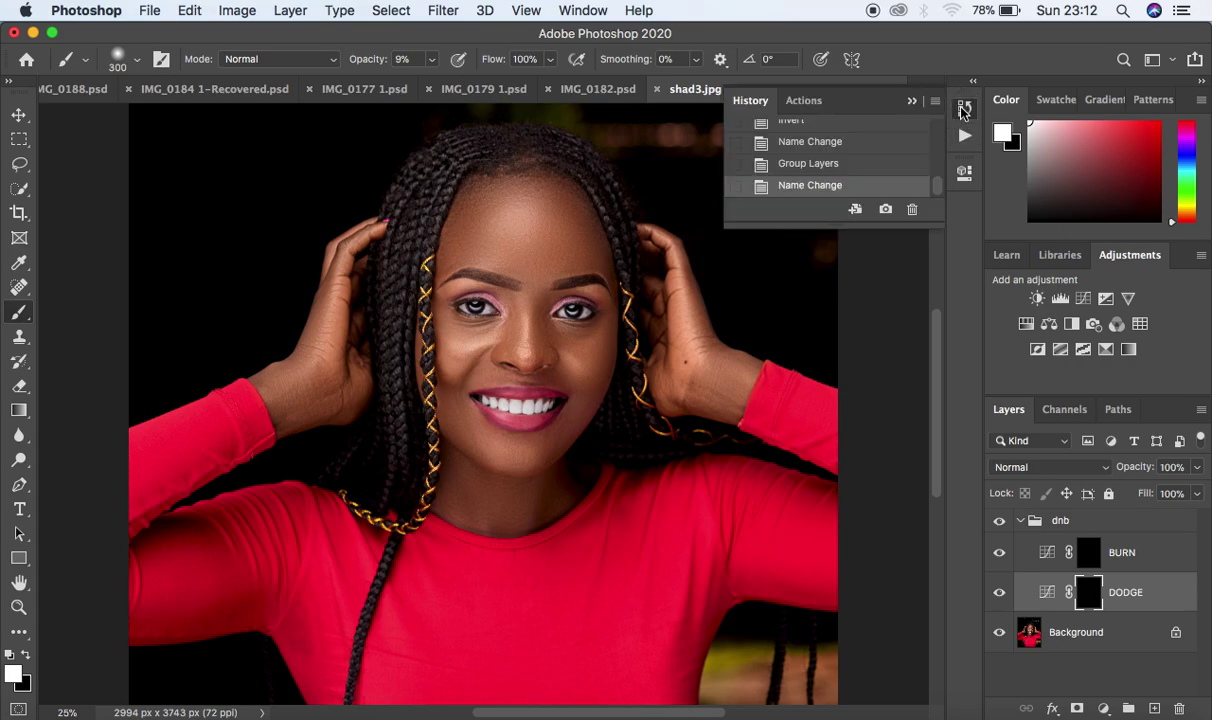
{"action": "left_click", "coordinate": [804, 100]}
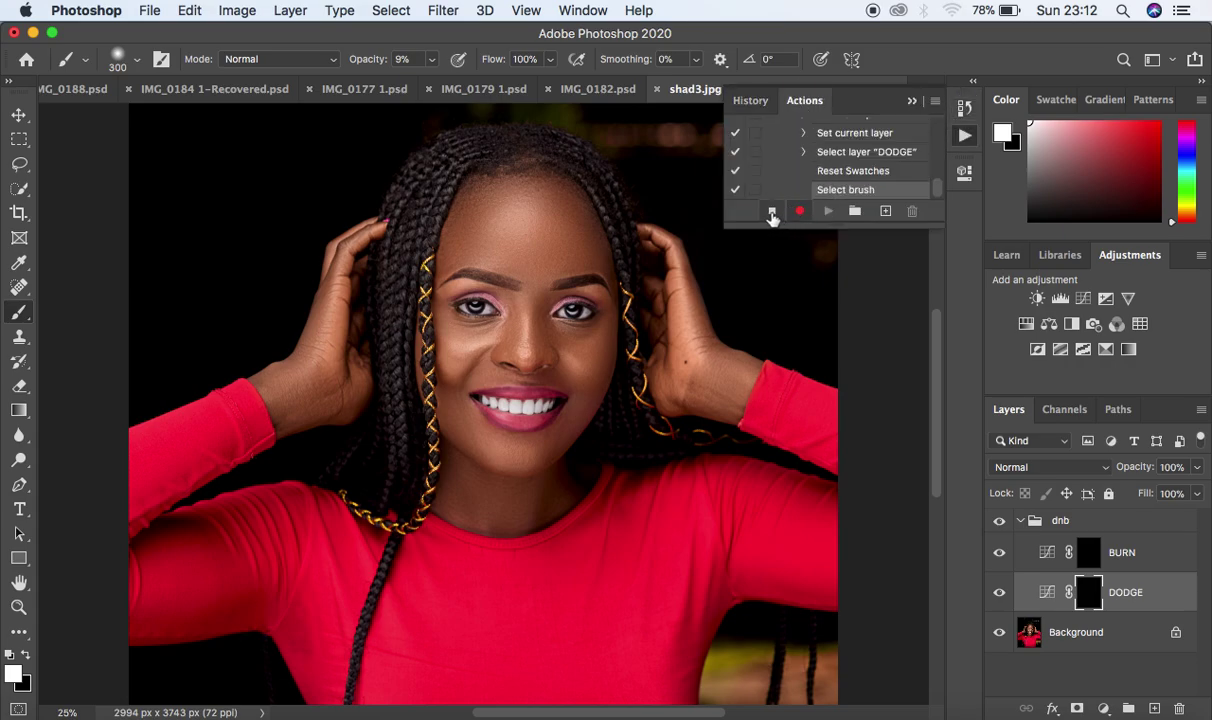
{"action": "left_click", "coordinate": [771, 212]}
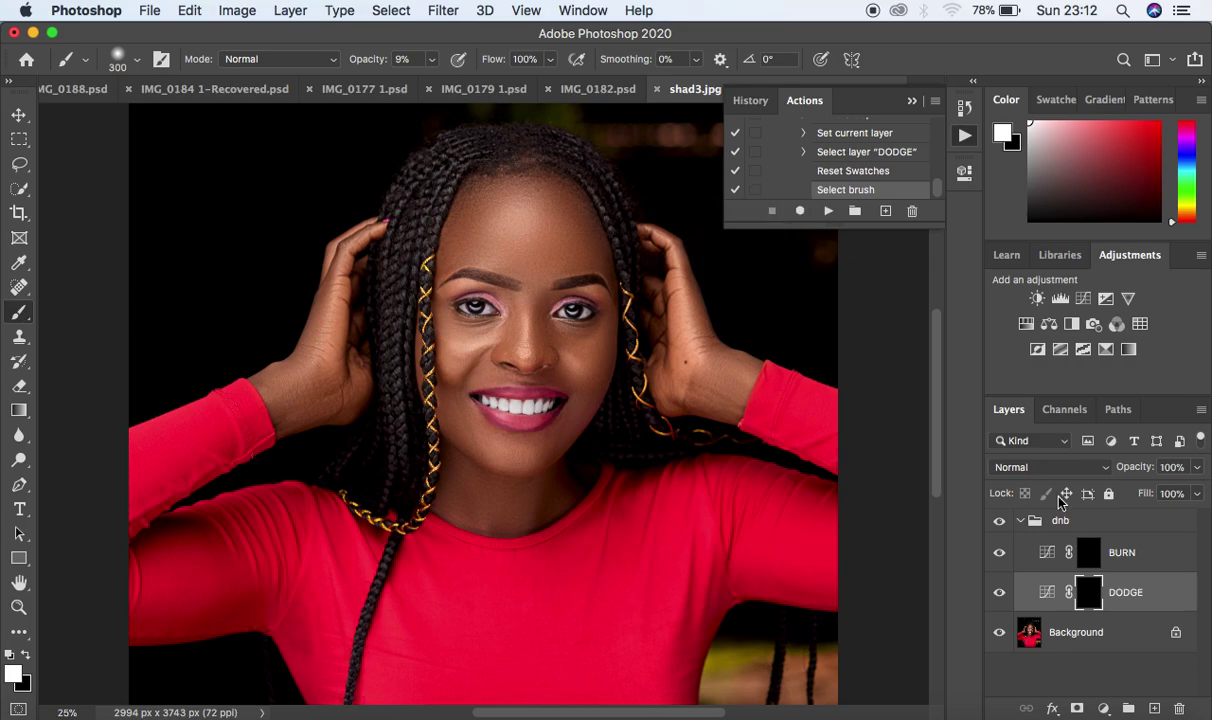
{"action": "scroll", "coordinate": [898, 165], "scroll_direction": "up", "scroll_amount": 5}
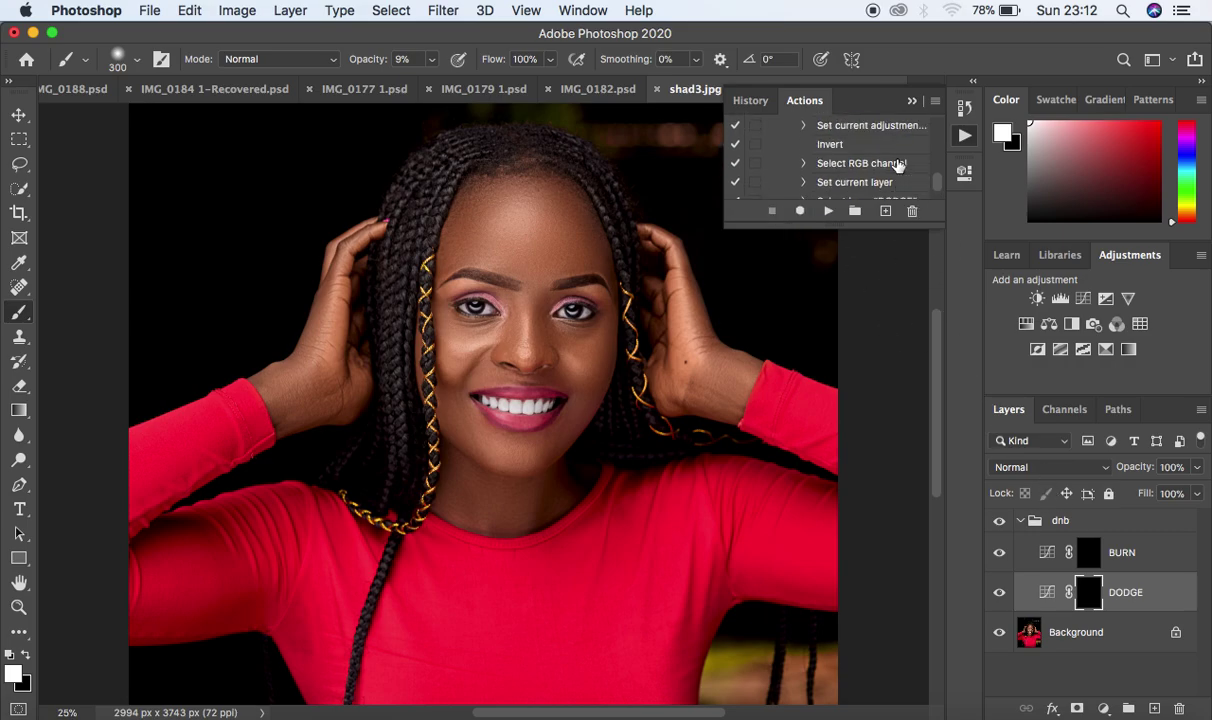
{"action": "scroll", "coordinate": [898, 165], "scroll_direction": "up", "scroll_amount": 3}
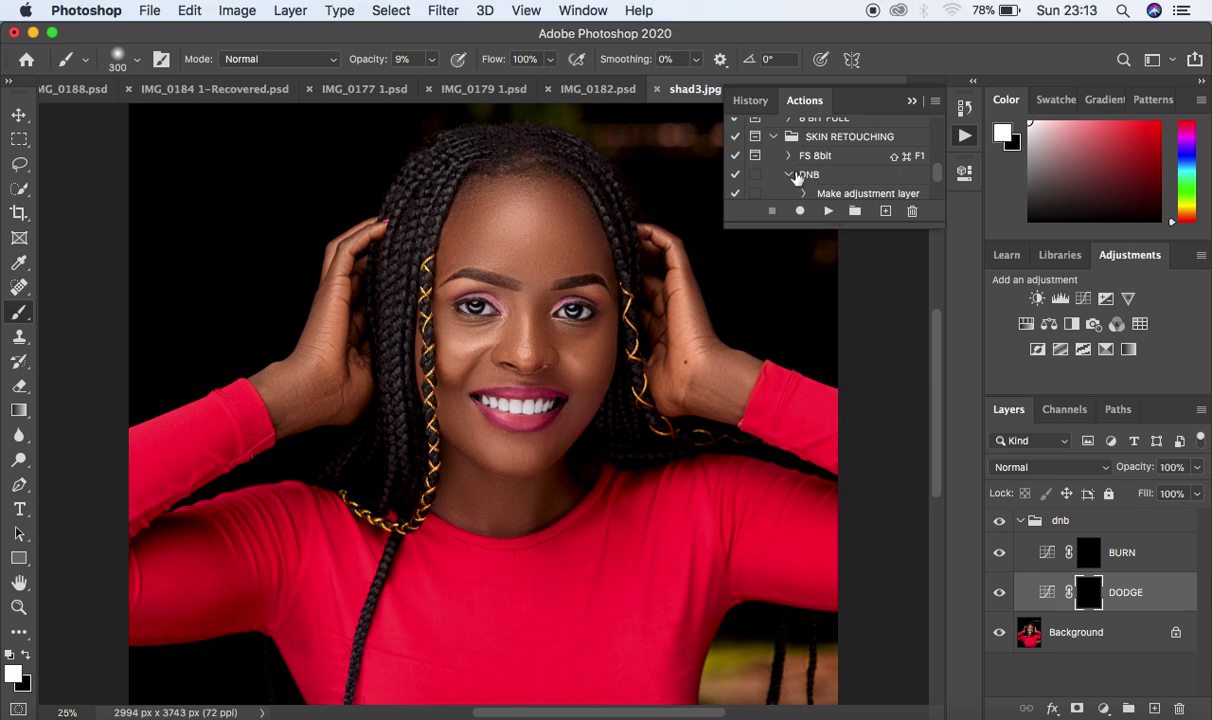
{"action": "left_click", "coordinate": [790, 175]}
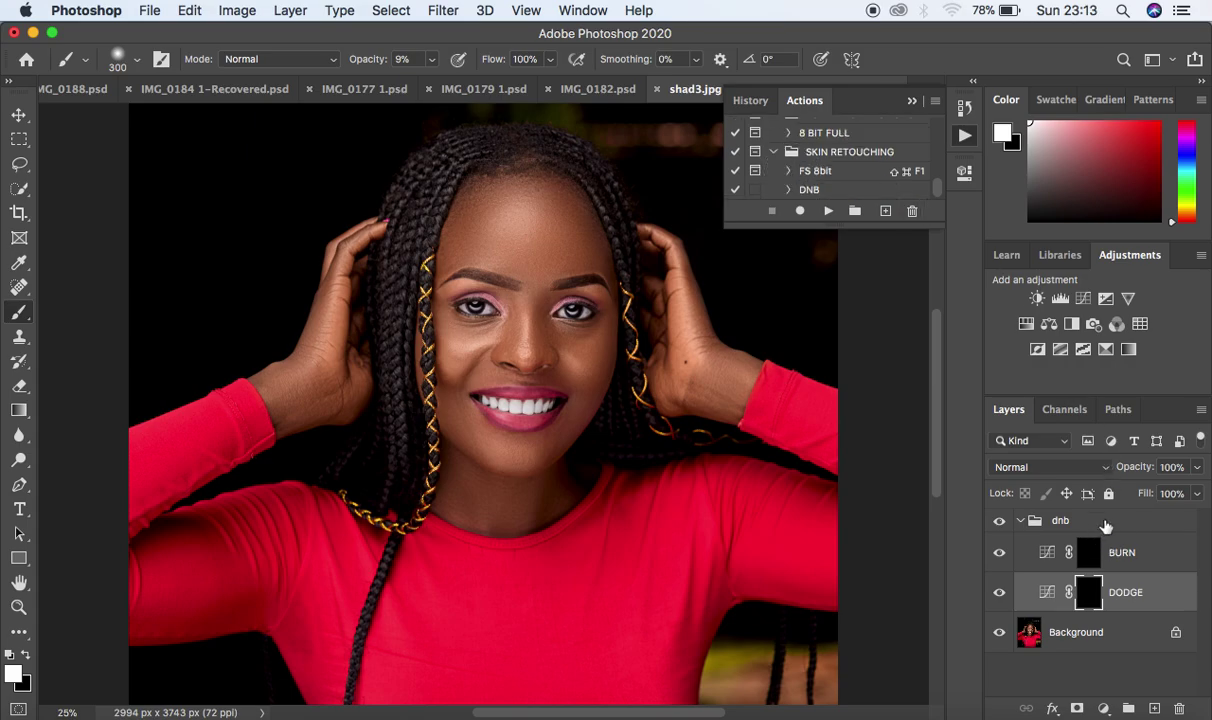
{"action": "left_click", "coordinate": [1106, 526]}
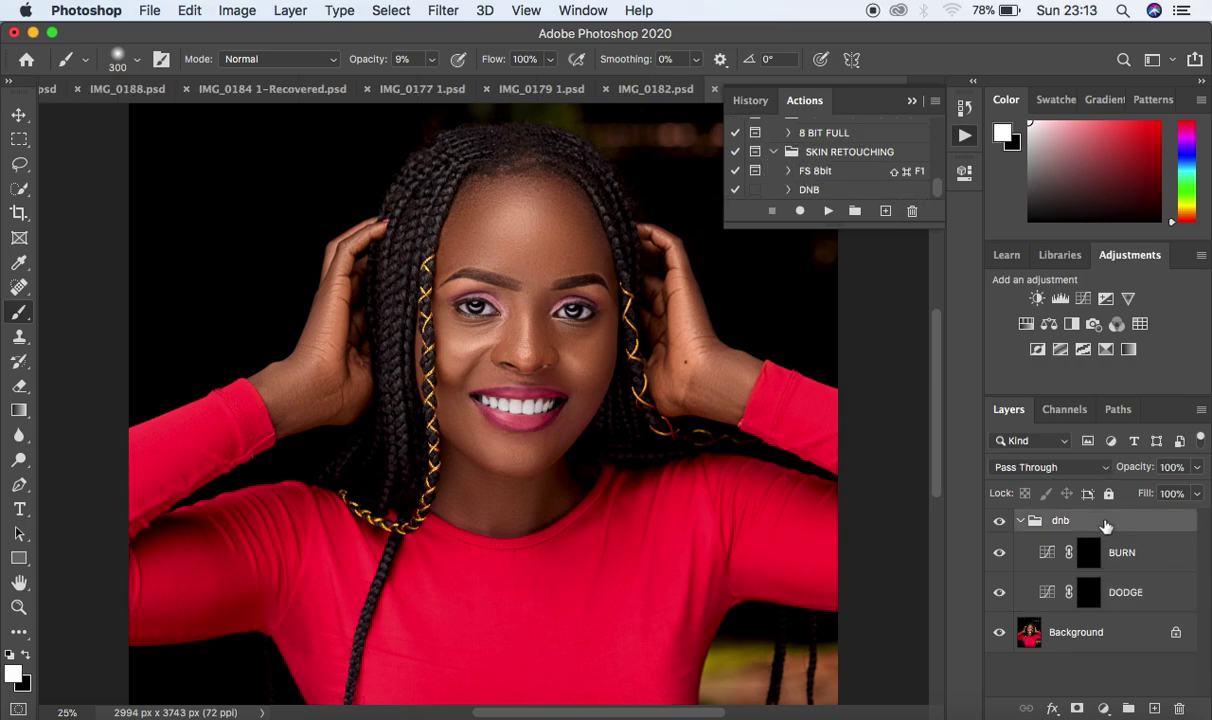
{"action": "key", "text": "Delete"}
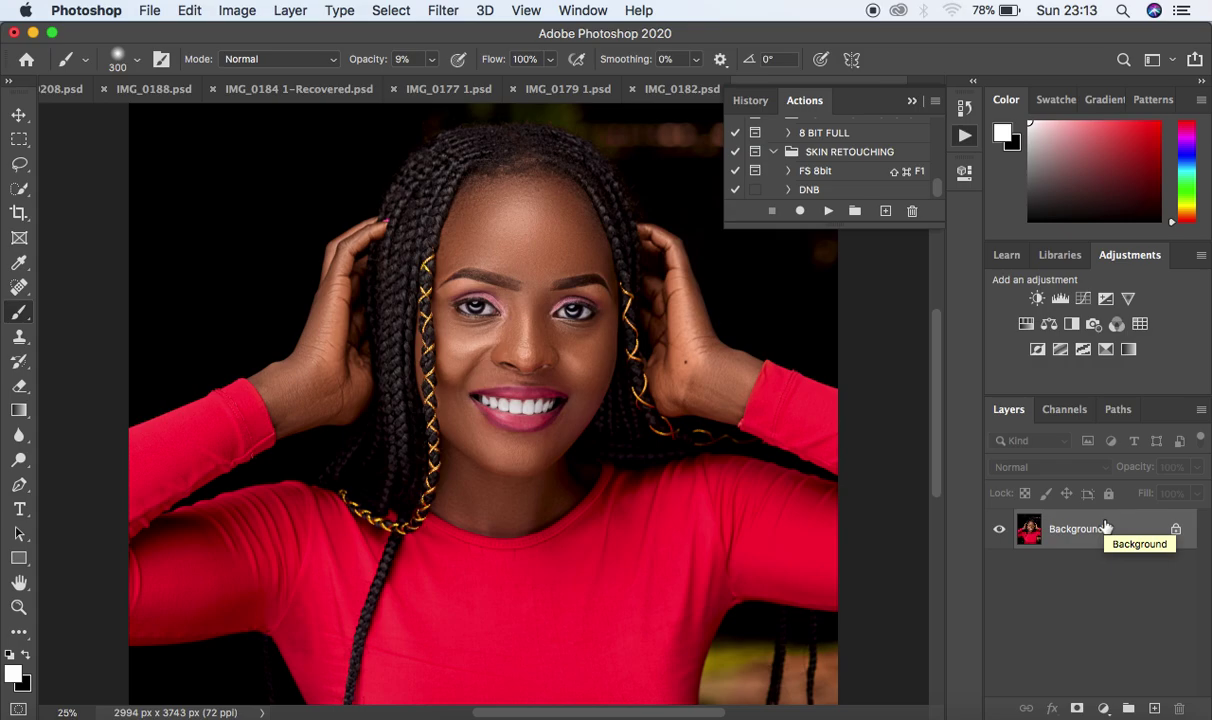
Step: Play the DNB action, then delete the dnb group it created
{"action": "left_click", "coordinate": [831, 192]}
{"action": "left_click", "coordinate": [827, 211]}
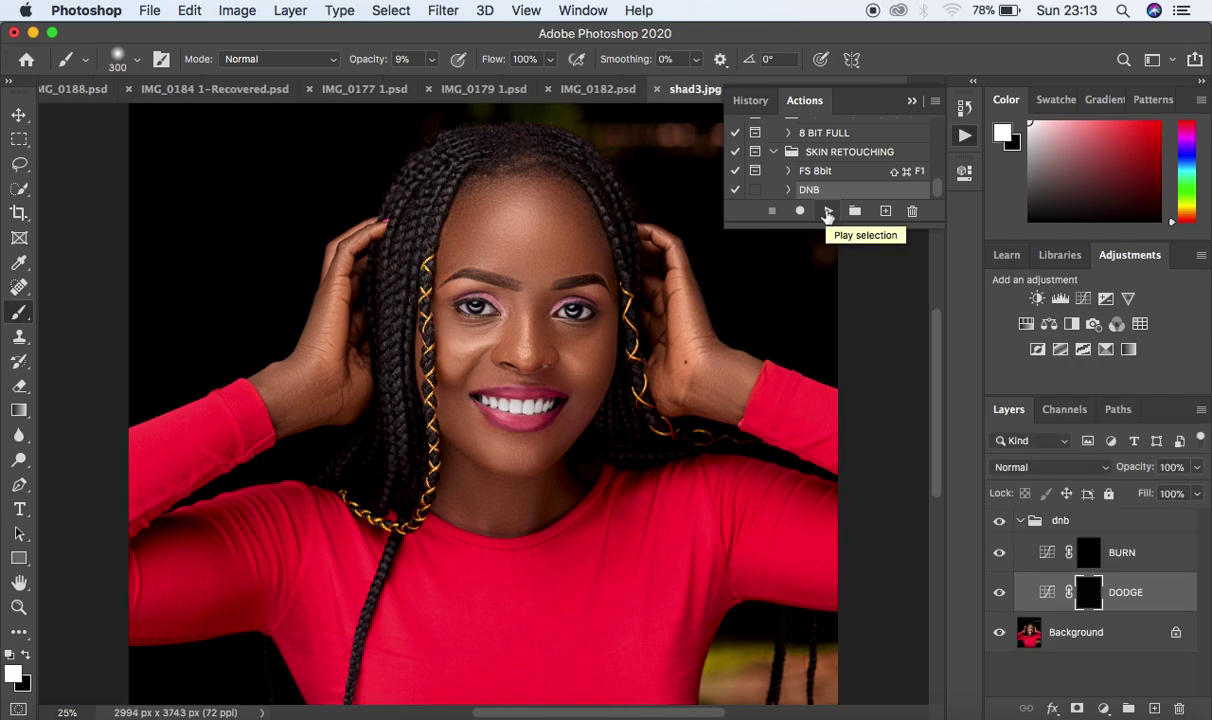
{"action": "left_click", "coordinate": [913, 104]}
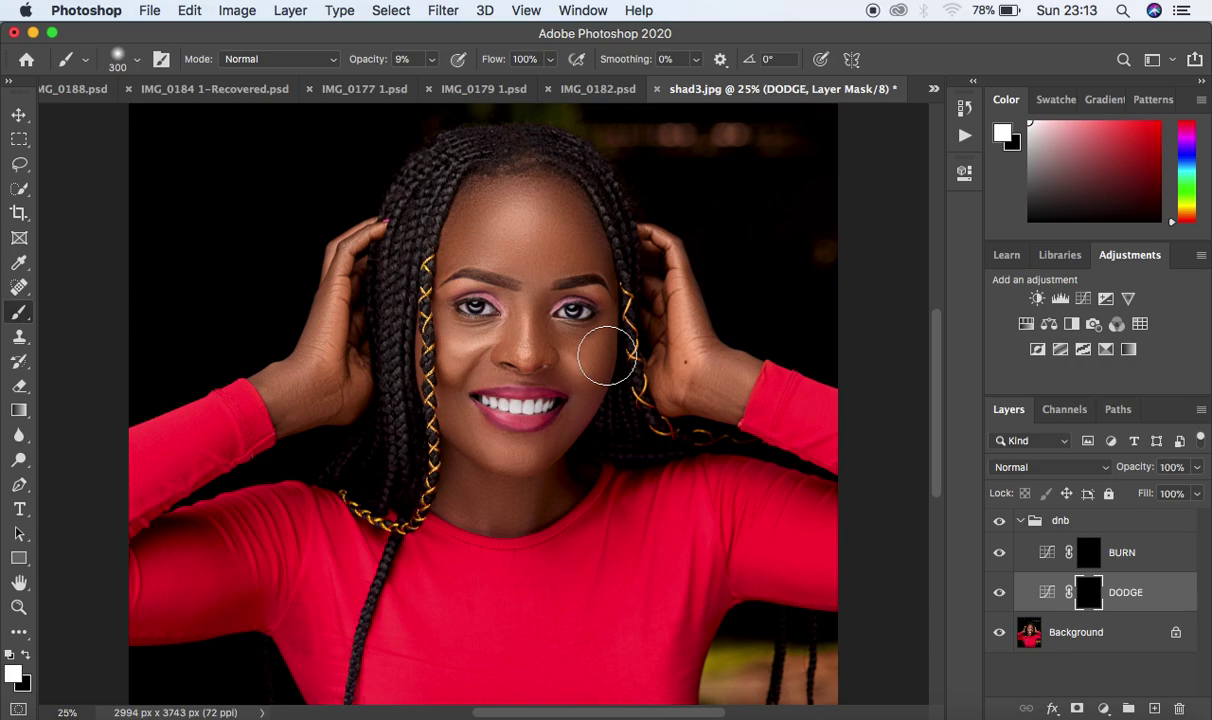
{"action": "left_click", "coordinate": [1021, 521]}
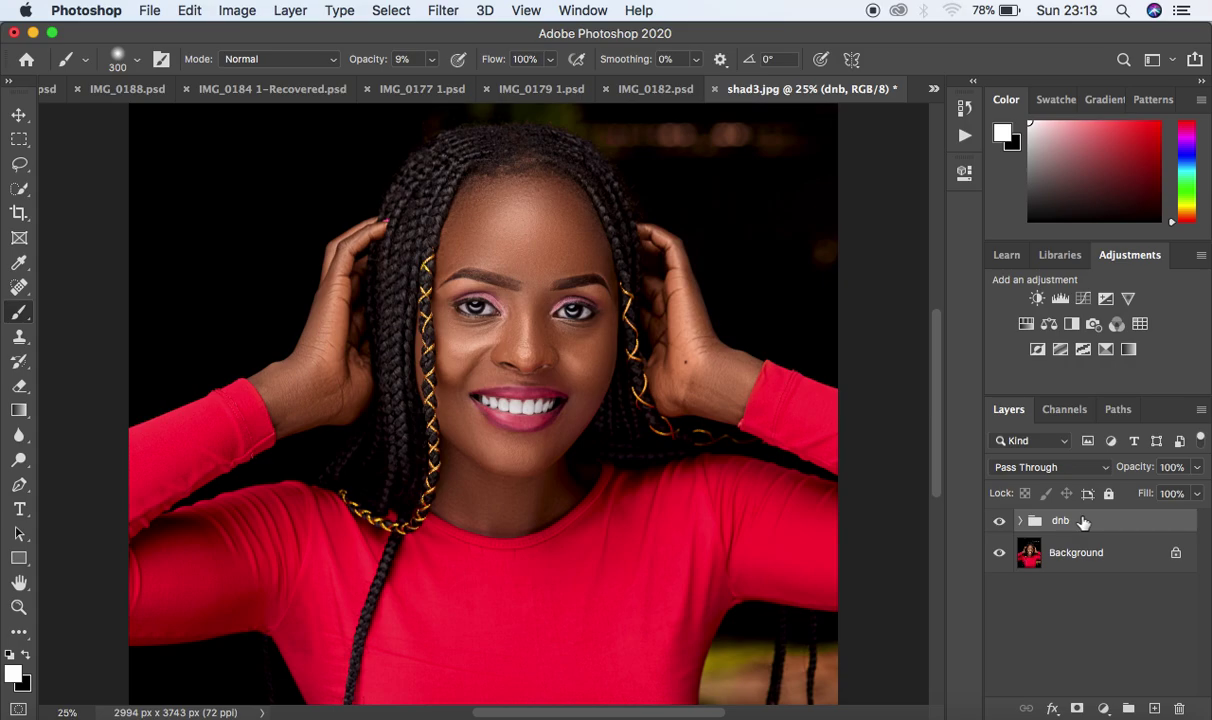
{"action": "key", "text": "Delete"}
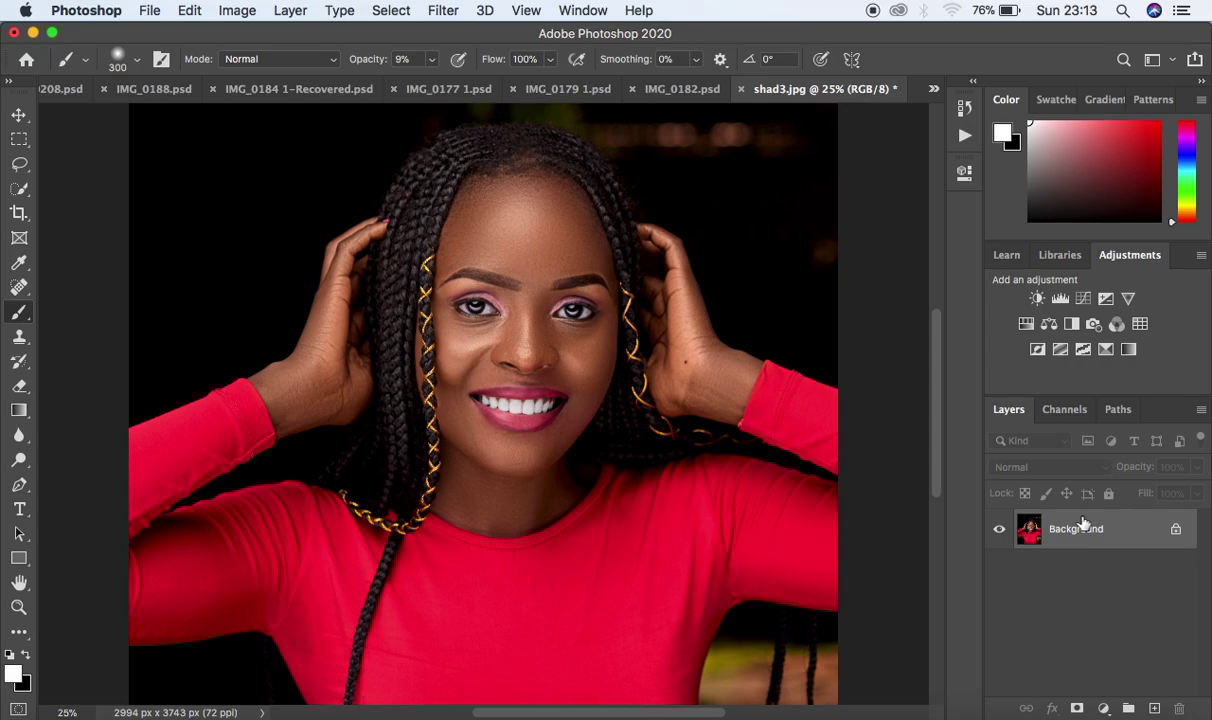
Step: Create a Blue-labelled 'eye and teeth' action in SKIN RETOUCHING and start recording it
{"action": "left_click", "coordinate": [963, 110]}
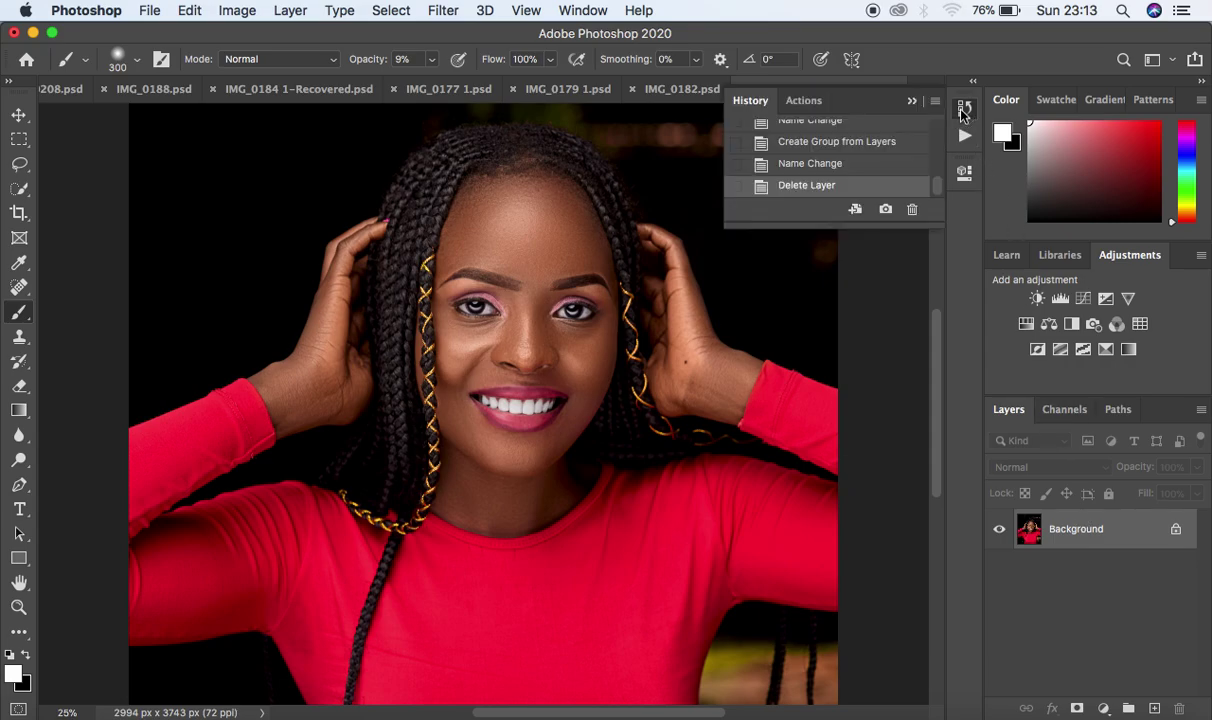
{"action": "left_click", "coordinate": [803, 101]}
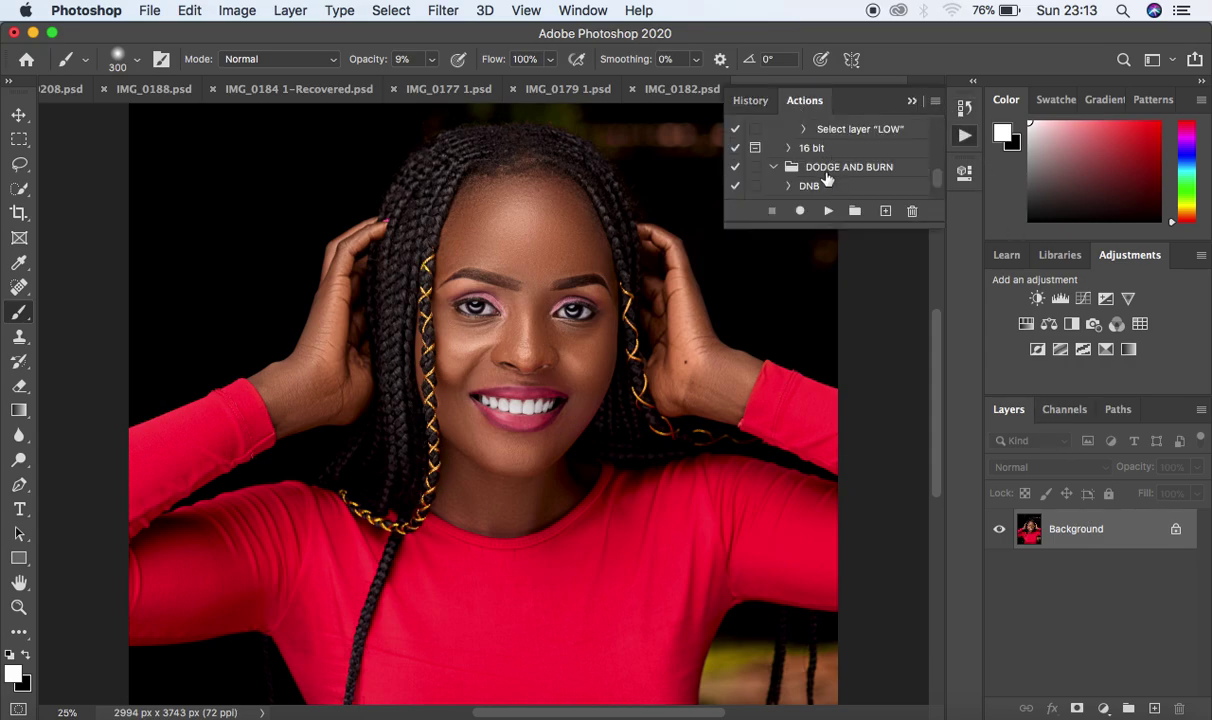
{"action": "scroll", "coordinate": [830, 175], "scroll_direction": "down", "scroll_amount": 2}
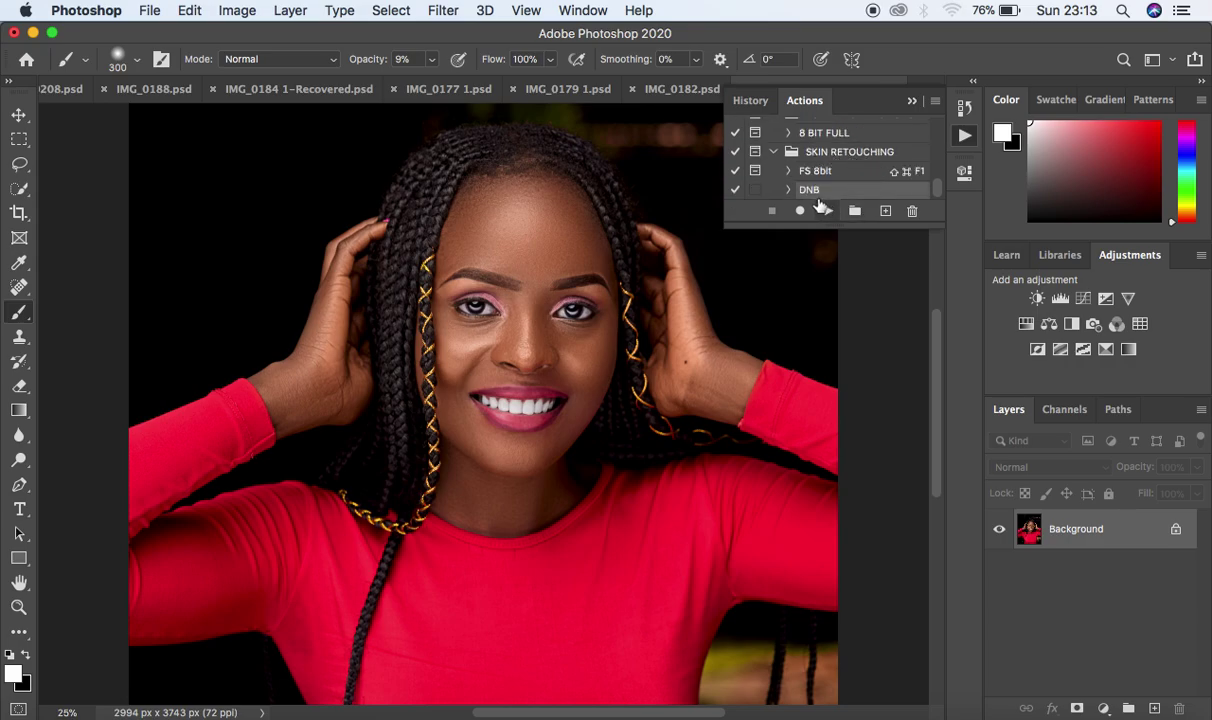
{"action": "left_click", "coordinate": [885, 211]}
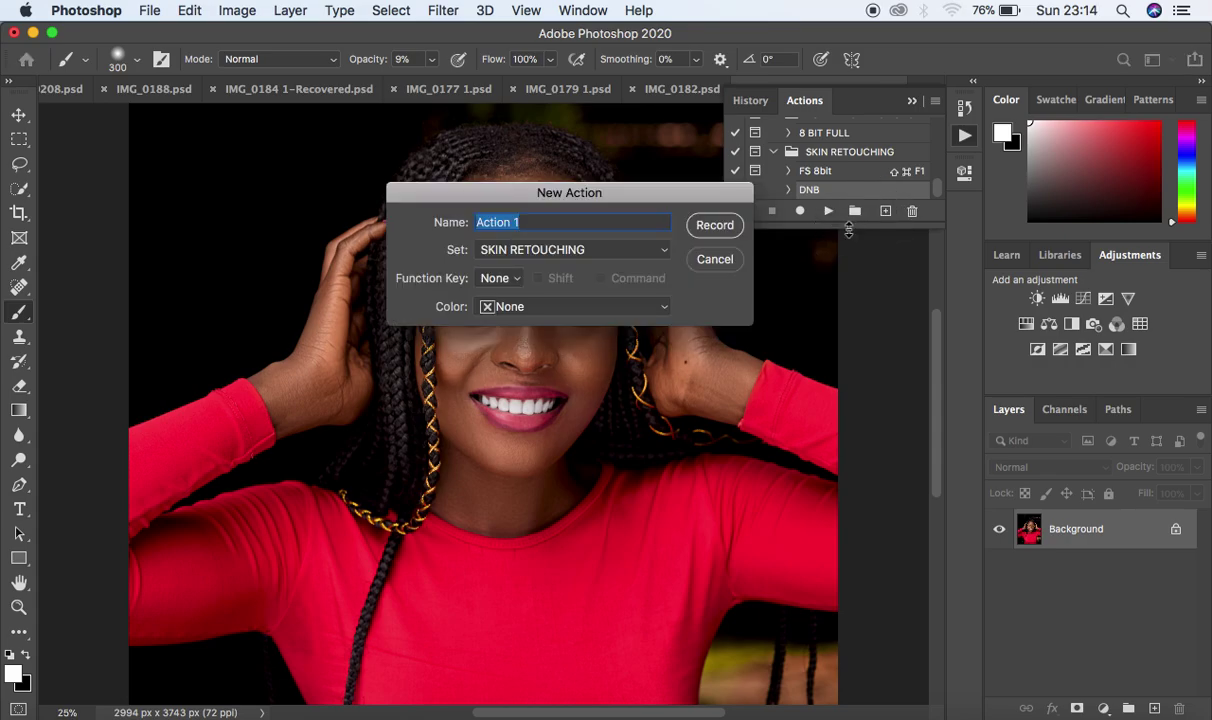
{"action": "type", "text": "eye and teeth"}
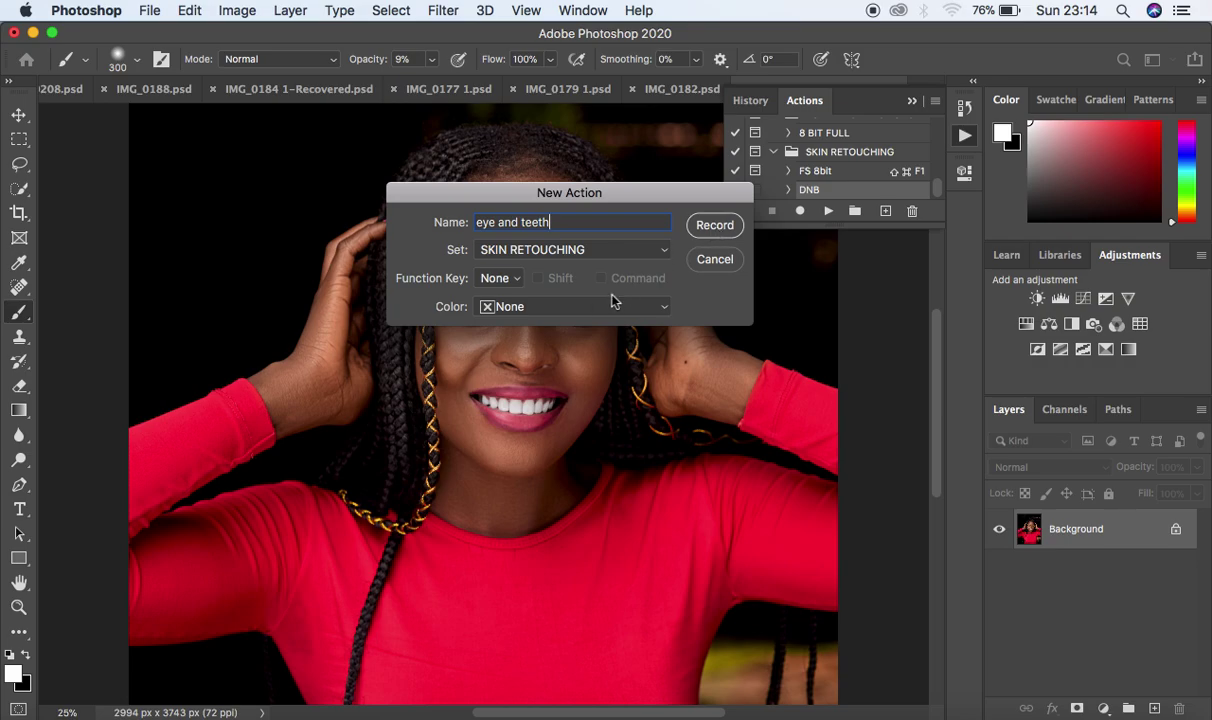
{"action": "left_click", "coordinate": [563, 303]}
{"action": "left_click", "coordinate": [520, 402]}
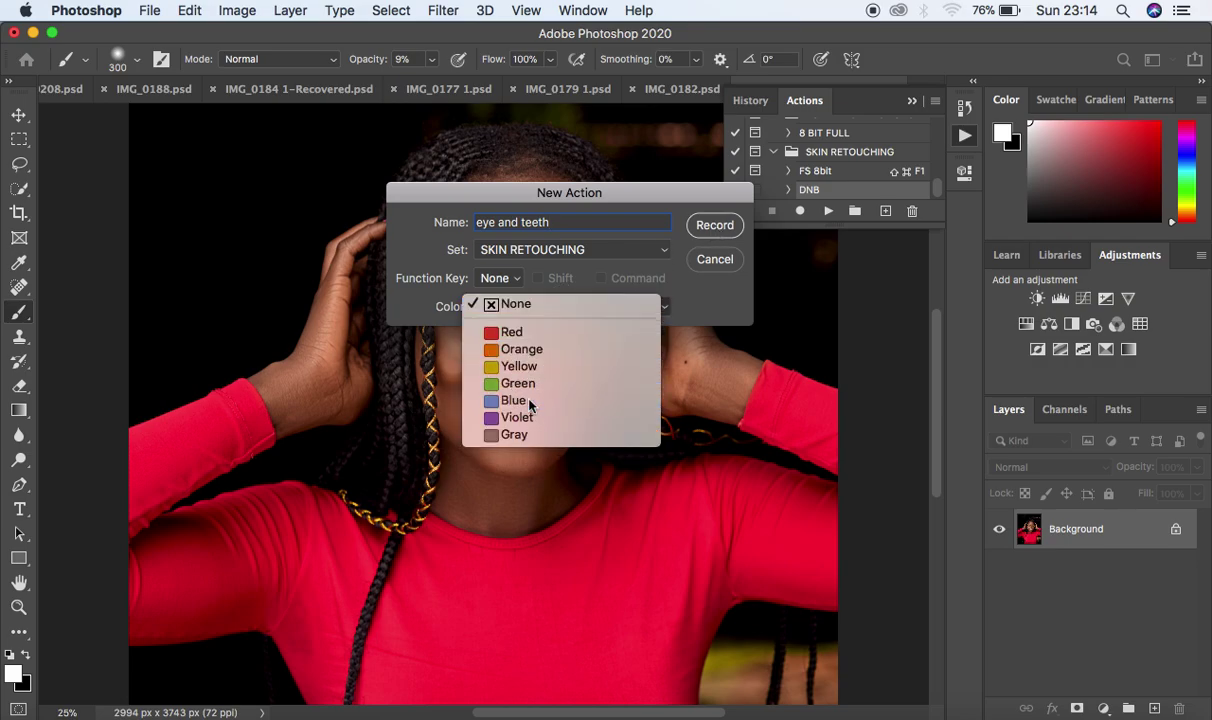
{"action": "left_click", "coordinate": [714, 226]}
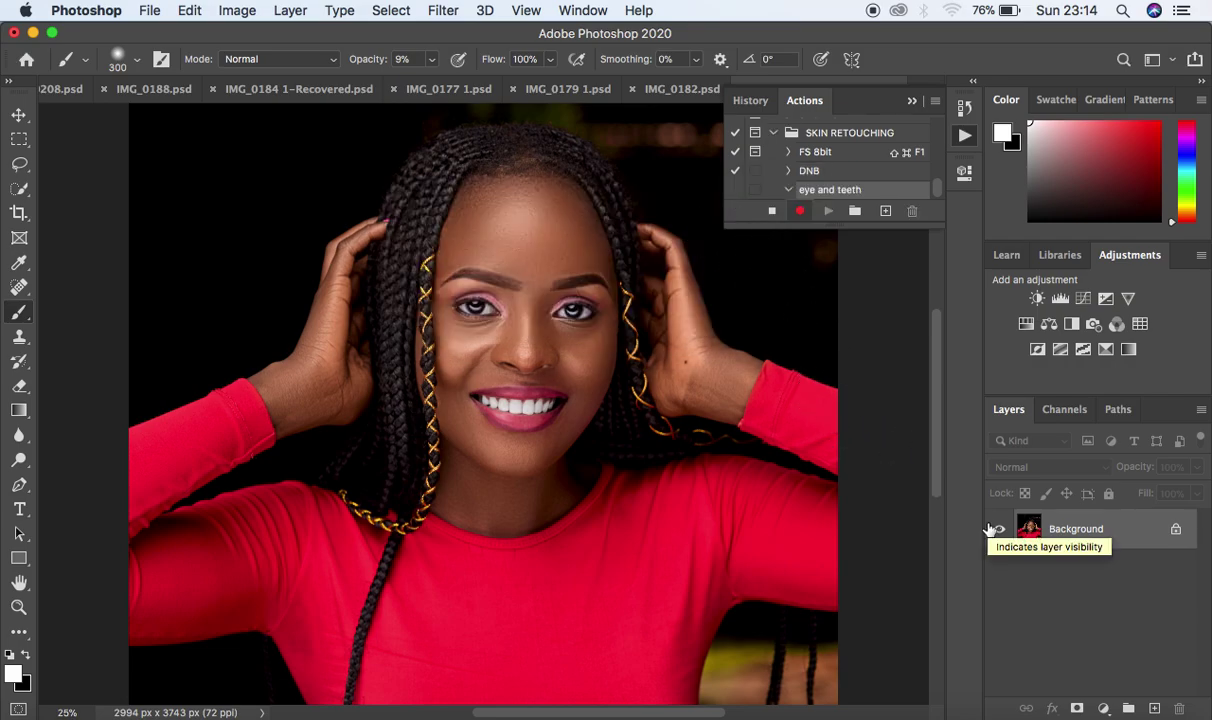
{"action": "left_click", "coordinate": [1103, 708]}
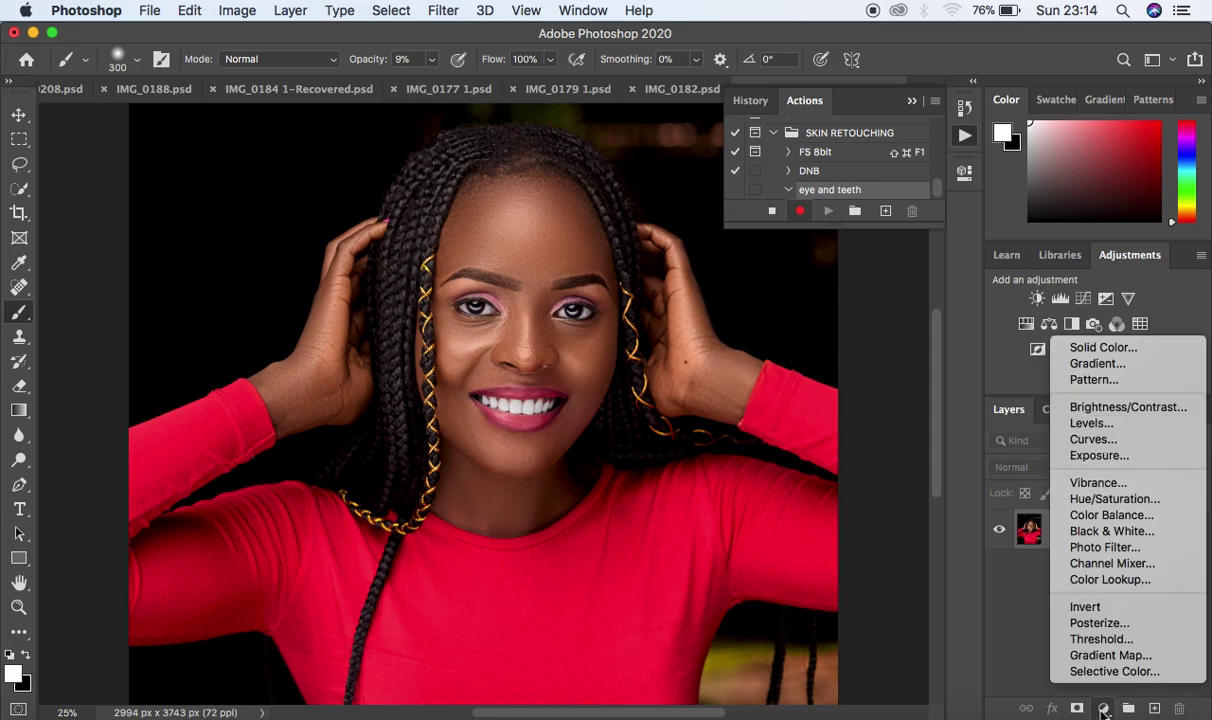
Step: Add a Photo Filter layer using the Cooling Filter (82) preset at 25% density
{"action": "left_click", "coordinate": [1100, 547]}
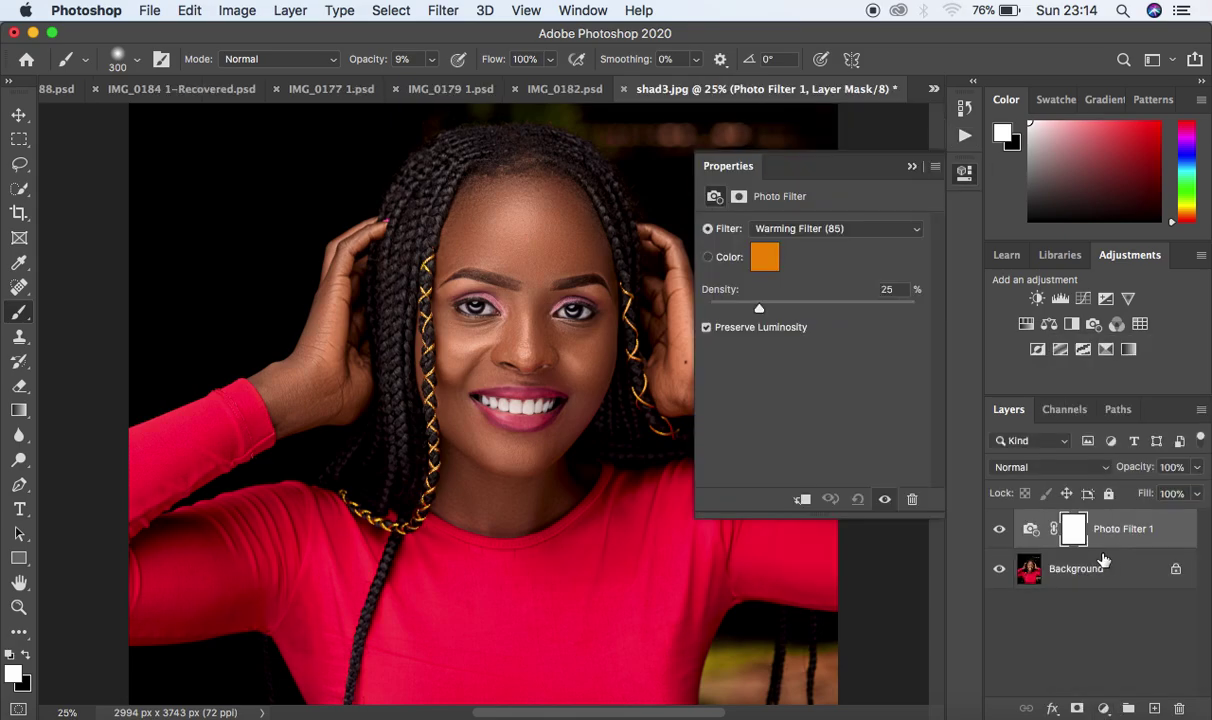
{"action": "left_click", "coordinate": [818, 230]}
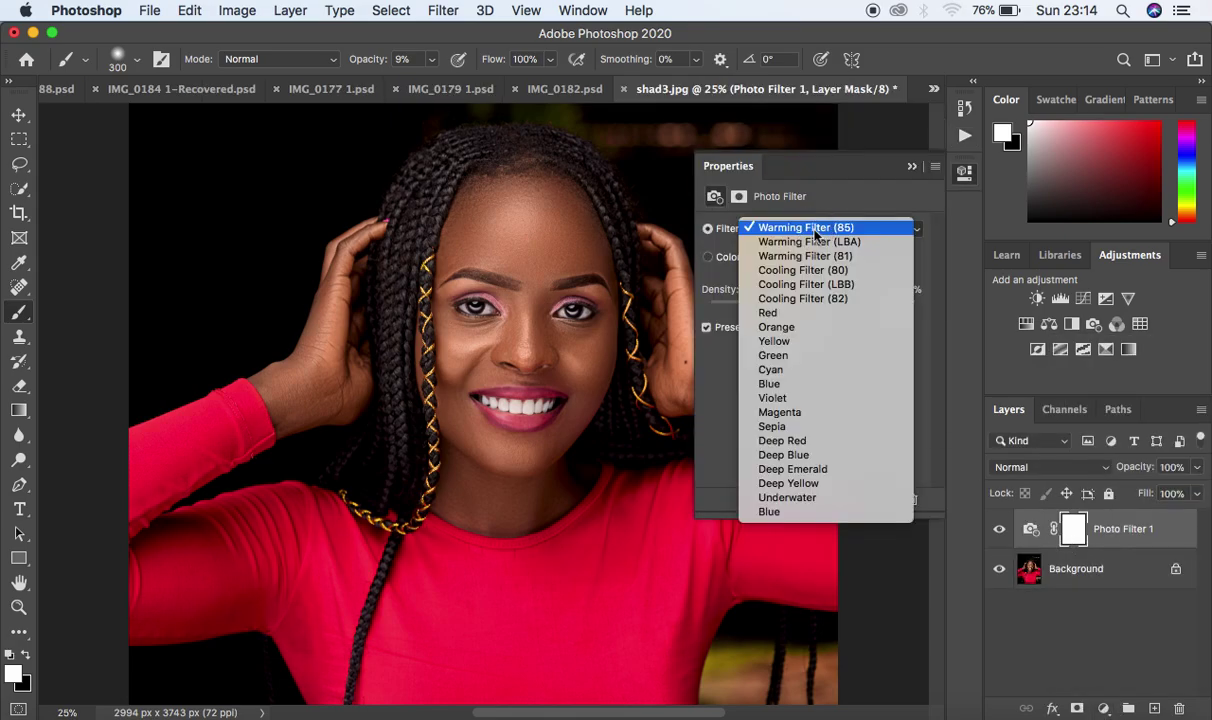
{"action": "left_click", "coordinate": [814, 298]}
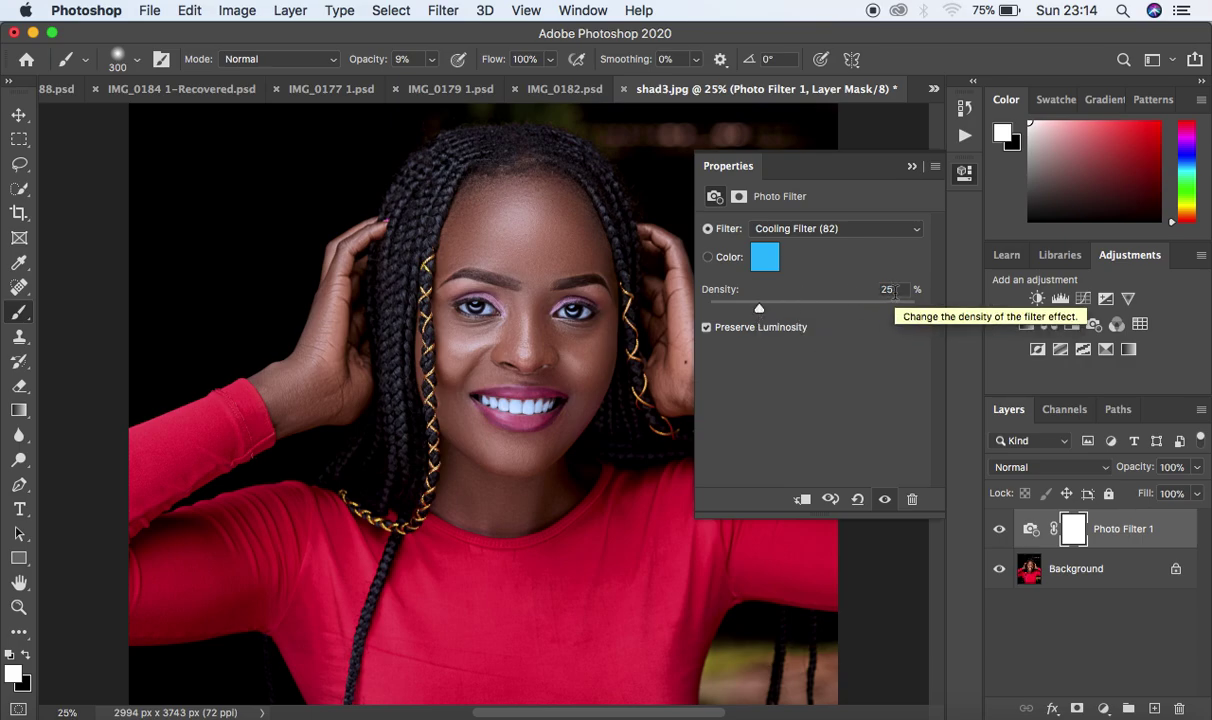
{"action": "left_click", "coordinate": [911, 167]}
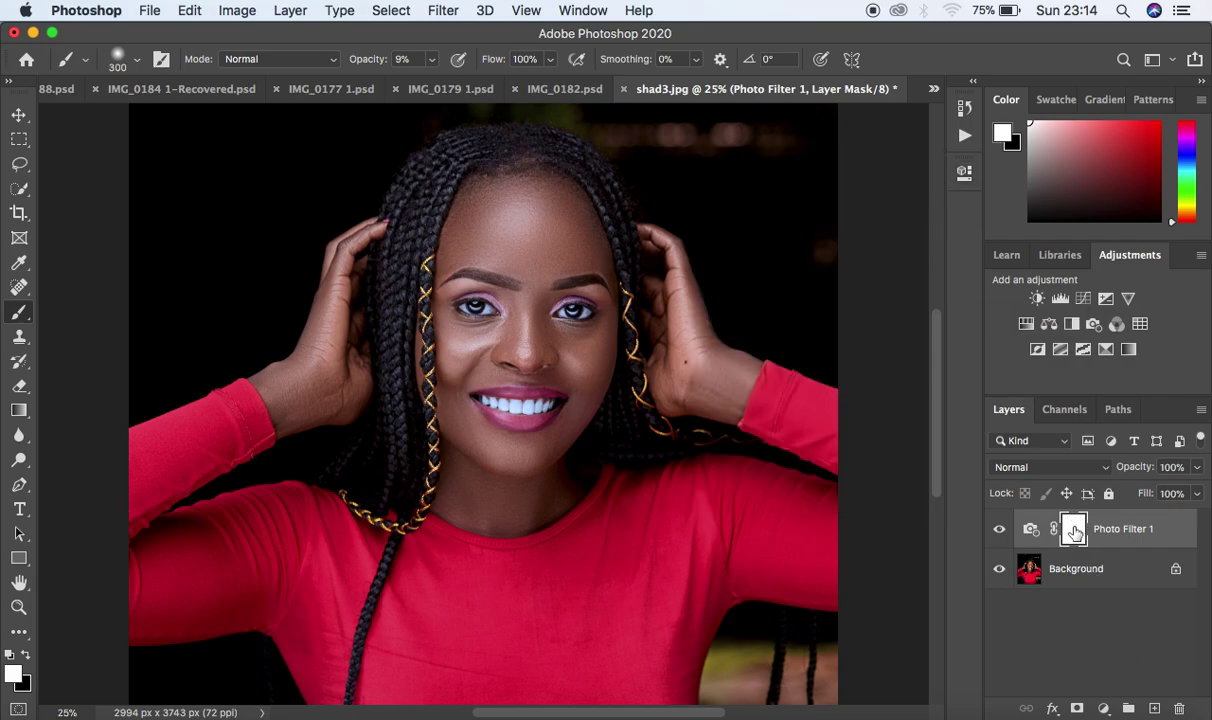
Step: Invert the Photo Filter mask to black and switch to the Brush Tool
{"action": "key", "text": "super+i"}
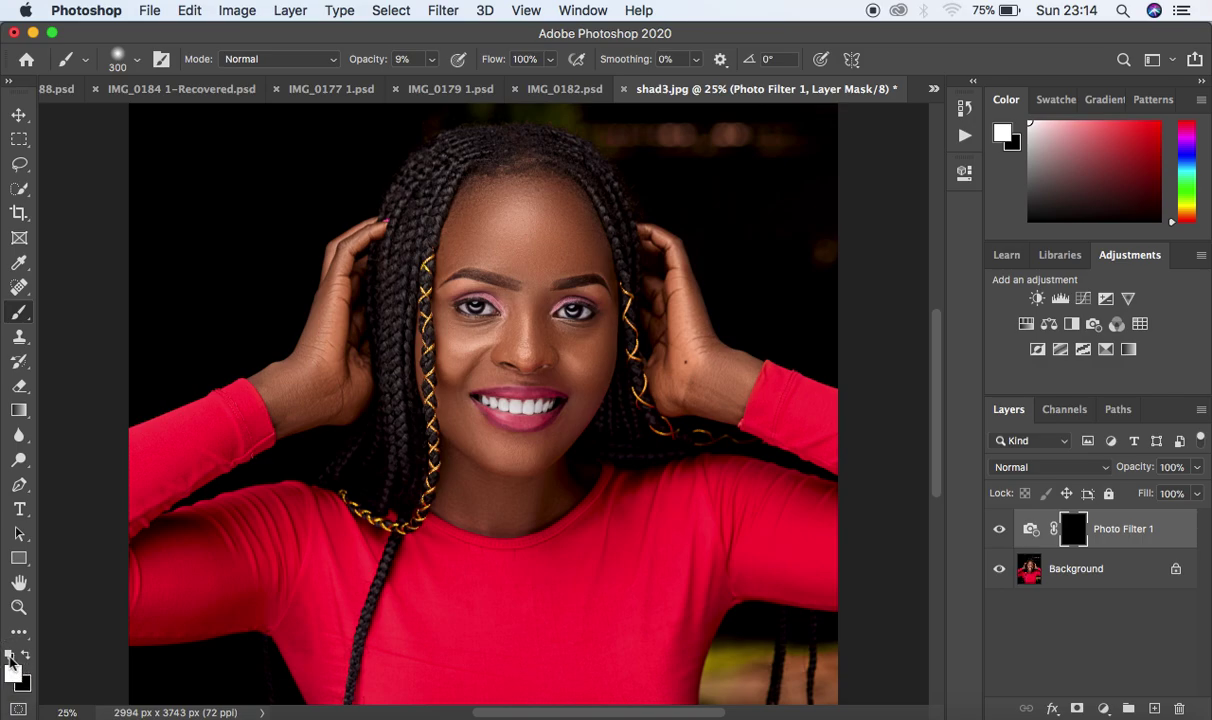
{"action": "right_click", "coordinate": [21, 316]}
{"action": "left_click", "coordinate": [63, 305]}
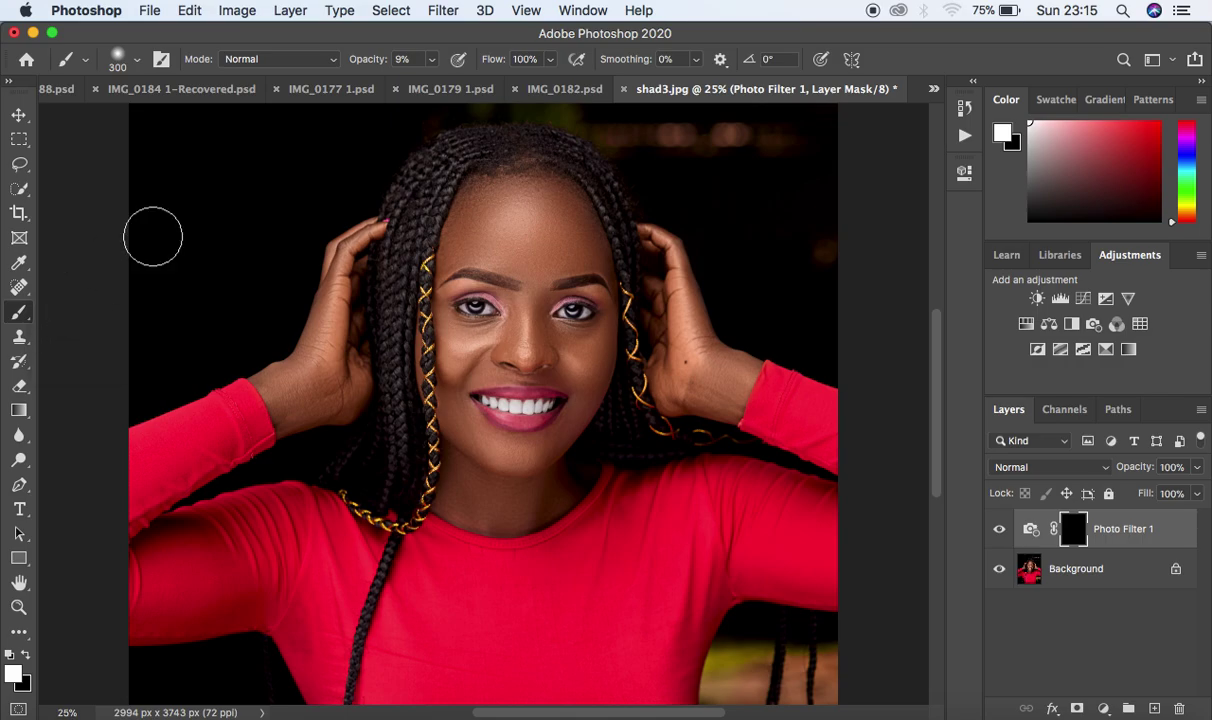
Step: Set brush opacity to 5%, keep flow at 100%, and shrink the brush to 45 px
{"action": "mouse_move", "coordinate": [391, 64]}
{"action": "left_mouse_down"}
{"action": "mouse_move", "coordinate": [399, 52]}
{"action": "mouse_move", "coordinate": [433, 65]}
{"action": "mouse_move", "coordinate": [414, 84]}
{"action": "mouse_move", "coordinate": [536, 88]}
{"action": "mouse_move", "coordinate": [516, 55]}
{"action": "left_mouse_up"}
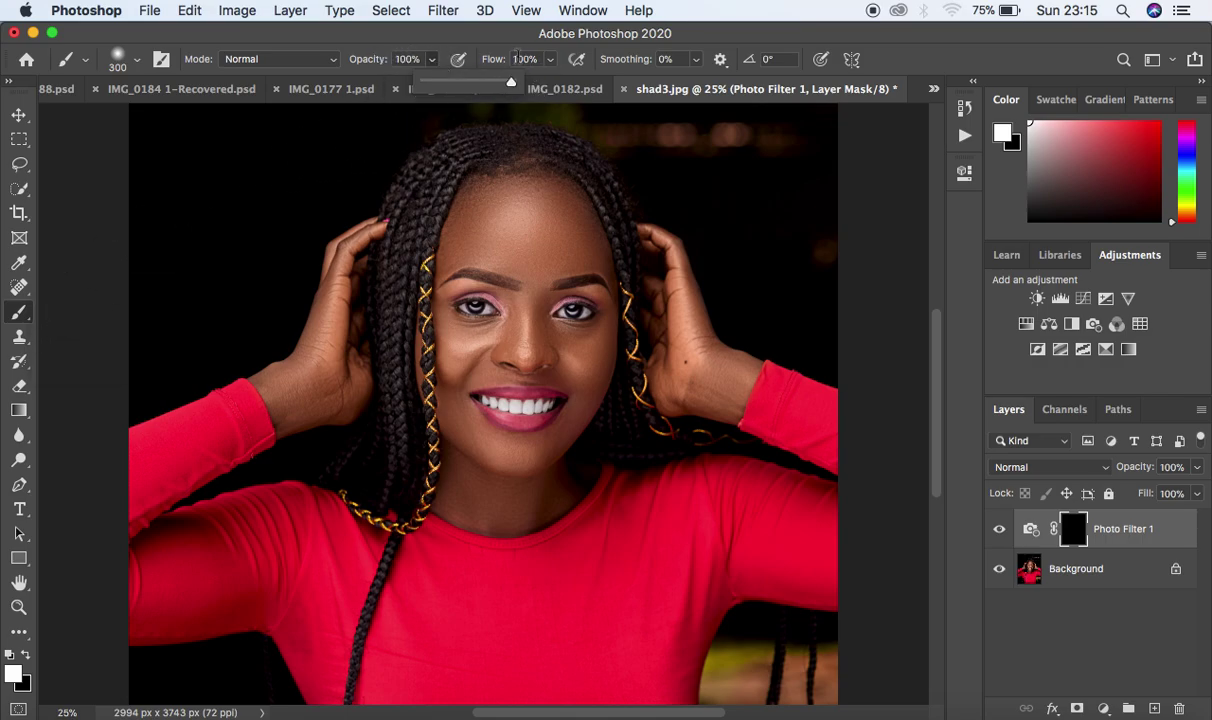
{"action": "left_click", "coordinate": [549, 59]}
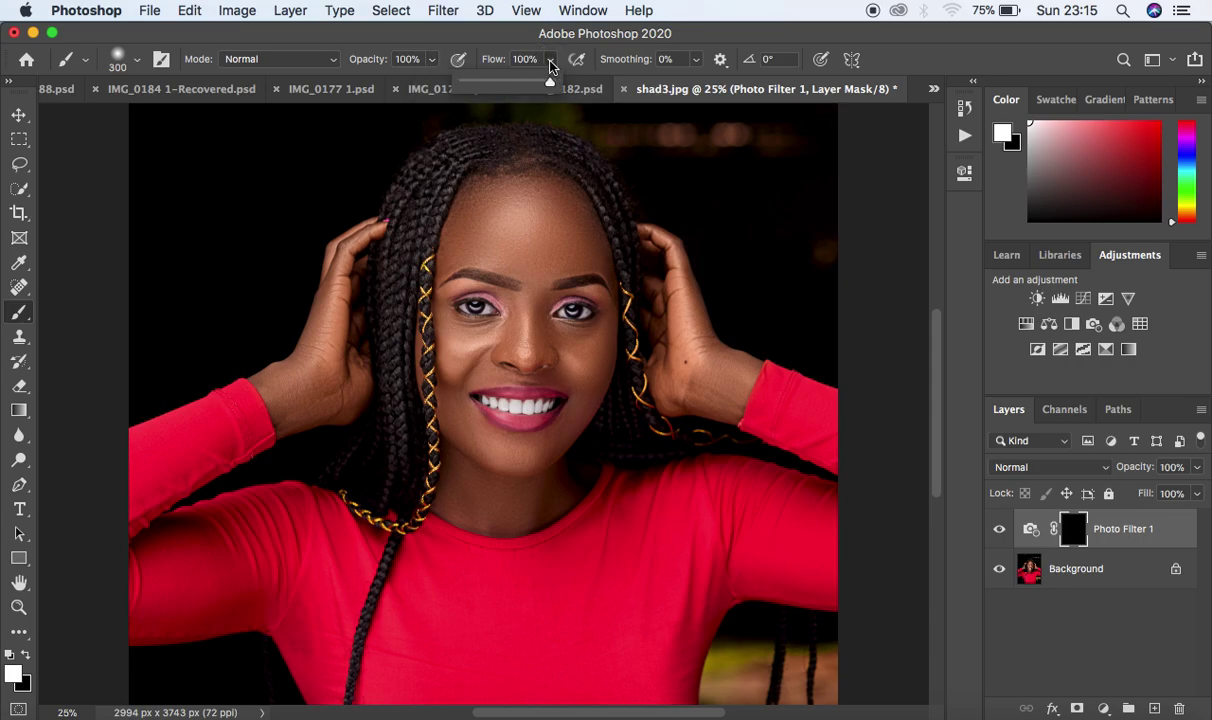
{"action": "left_click", "coordinate": [551, 81]}
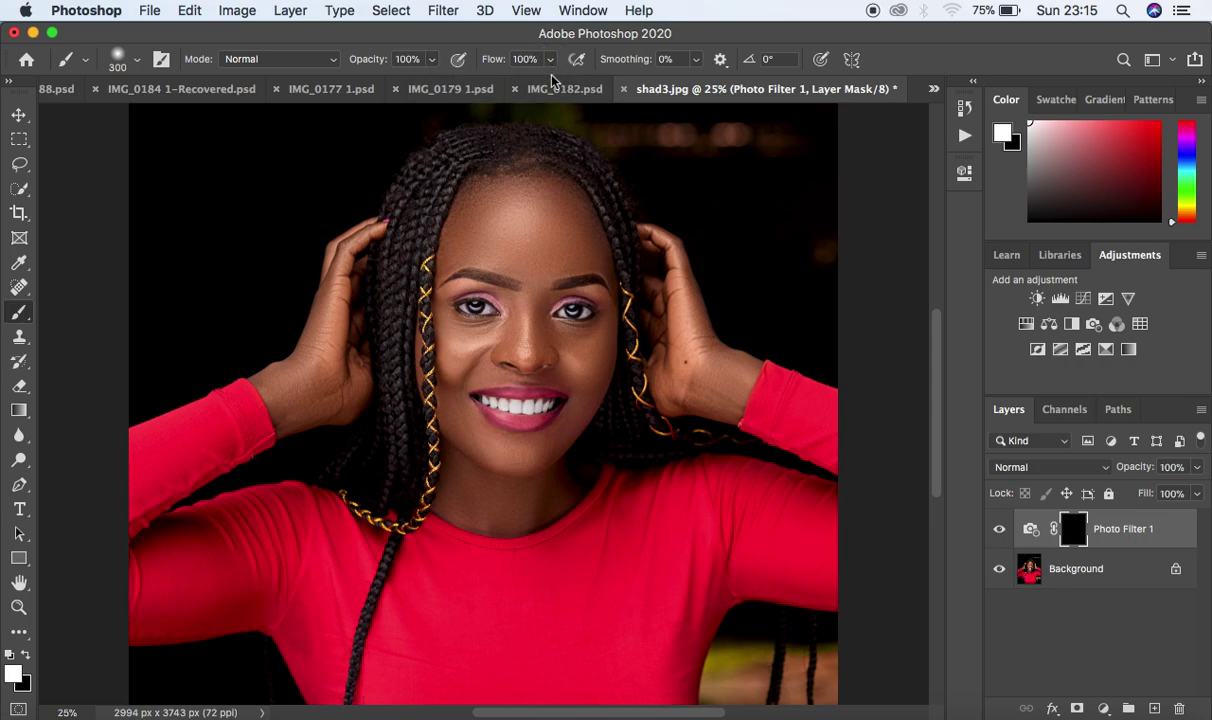
{"action": "key", "text": "bracketleft"}
{"action": "key", "text": "bracketleft"}
{"action": "key", "text": "bracketleft"}
{"action": "key", "text": "bracketleft"}
{"action": "key", "text": "bracketleft"}
{"action": "key", "text": "bracketleft"}
{"action": "key", "text": "bracketleft"}
{"action": "key", "text": "bracketleft"}
{"action": "key", "text": "bracketleft"}
{"action": "key", "text": "bracketleft"}
Step: Stop recording the eye and teeth action and collapse its steps
{"action": "left_click", "coordinate": [962, 140]}
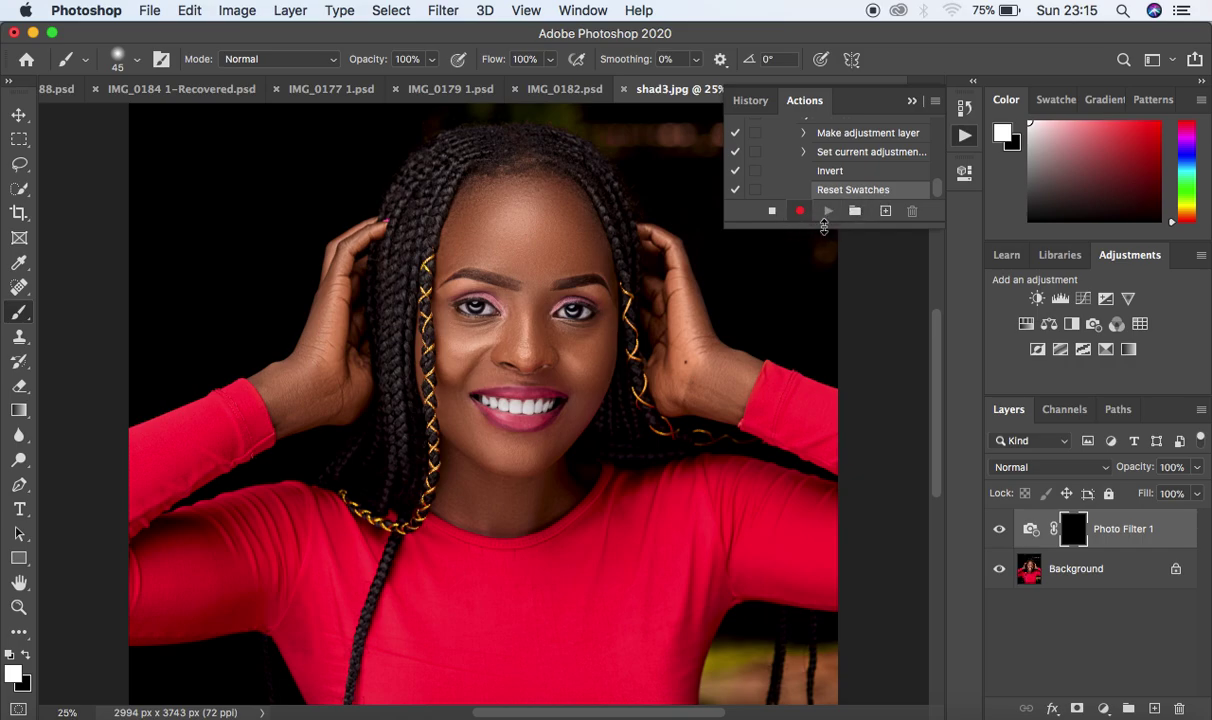
{"action": "left_click", "coordinate": [771, 212]}
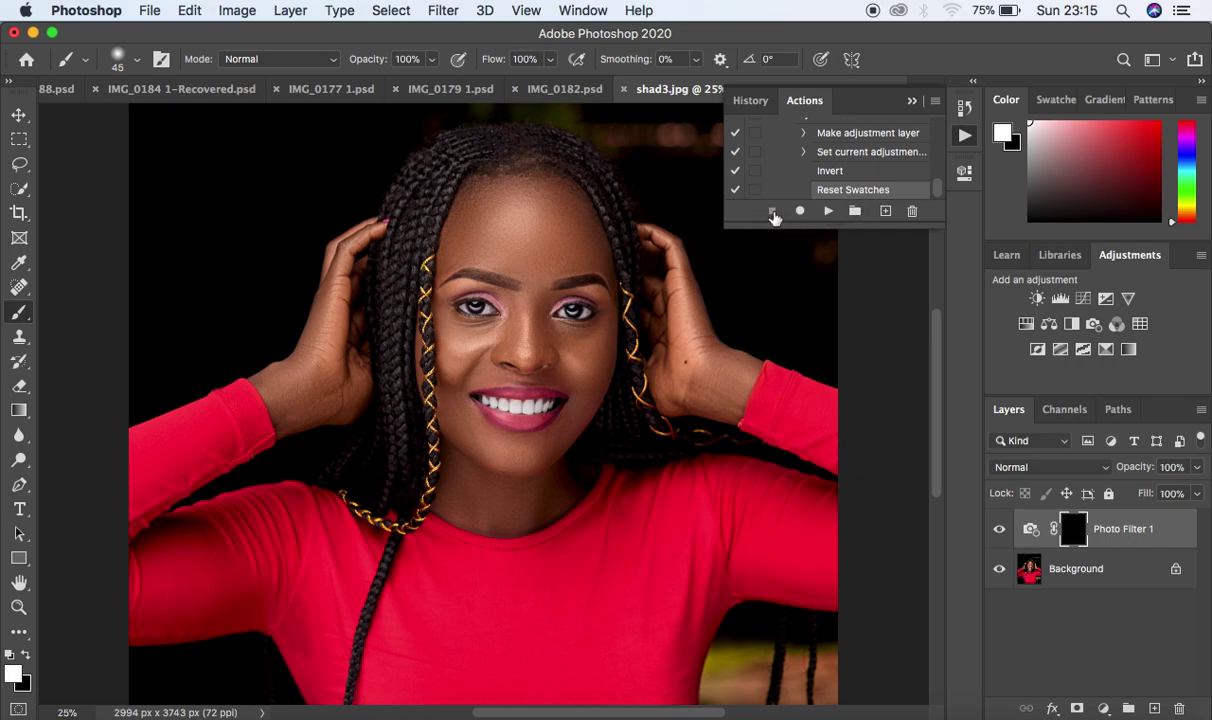
{"action": "scroll", "coordinate": [858, 143], "scroll_direction": "up", "scroll_amount": 10}
{"action": "scroll", "coordinate": [855, 144], "scroll_direction": "down", "scroll_amount": 10}
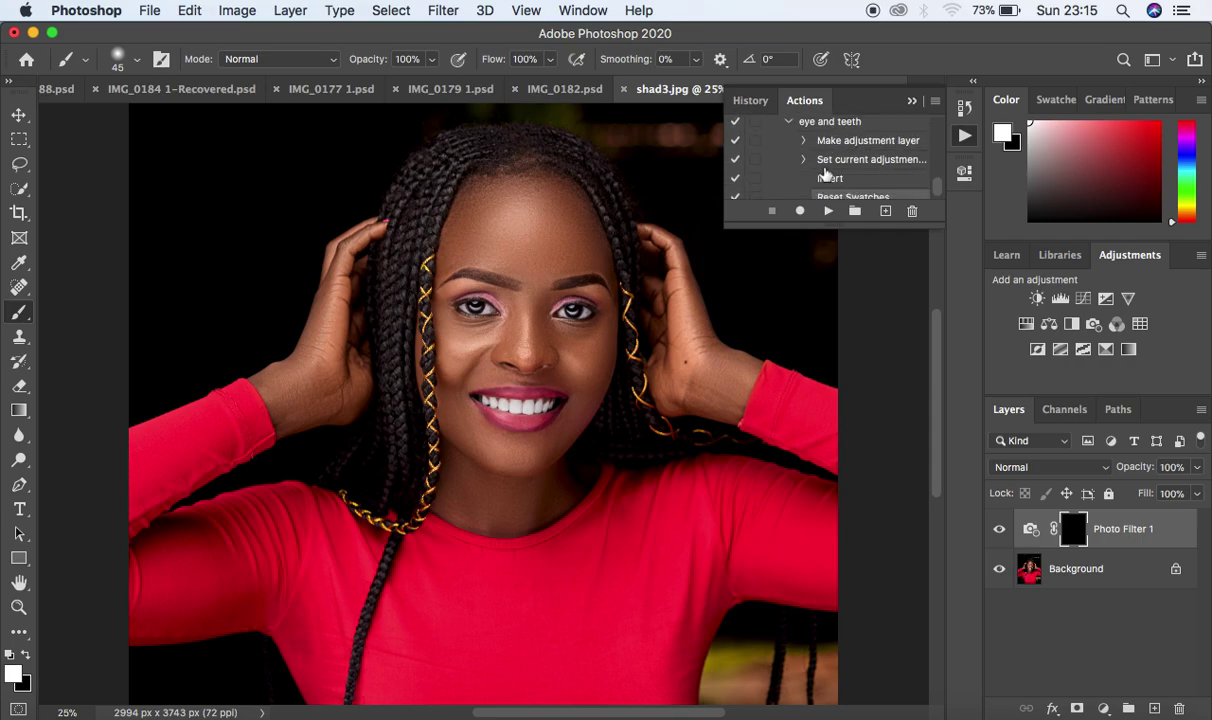
{"action": "left_click", "coordinate": [789, 121]}
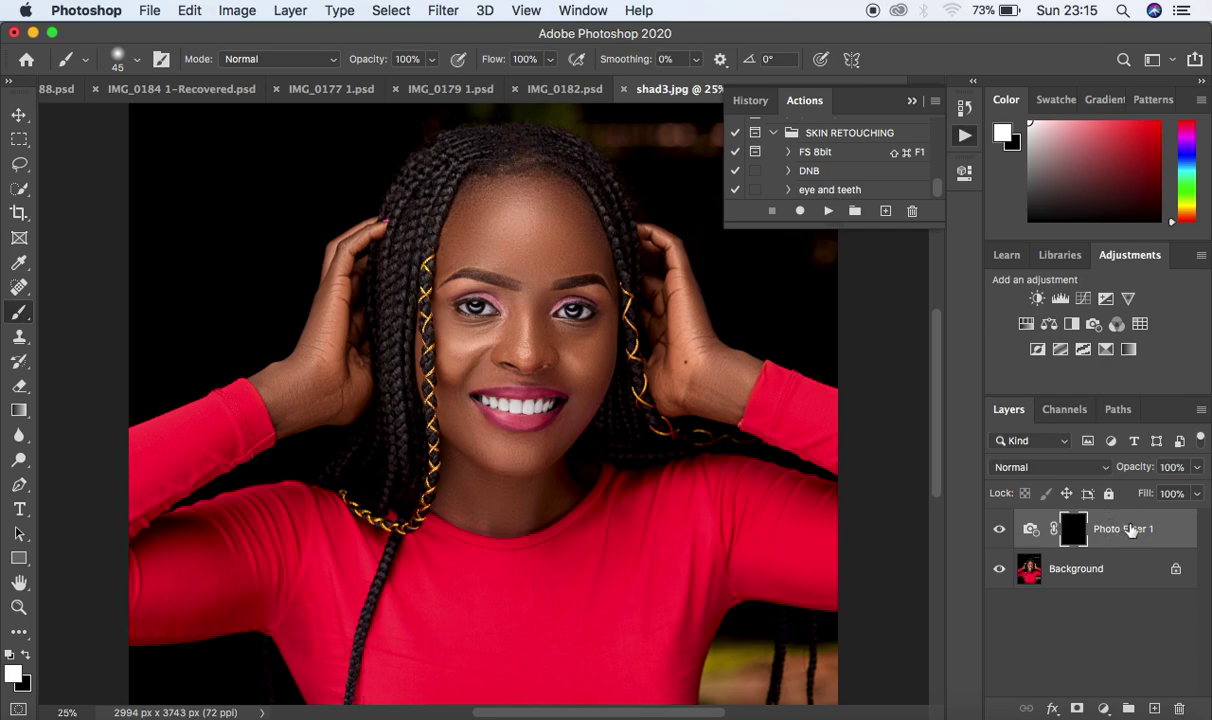
Step: Delete the Photo Filter 1 layer and replay the eye and teeth action
{"action": "key", "text": "Delete"}
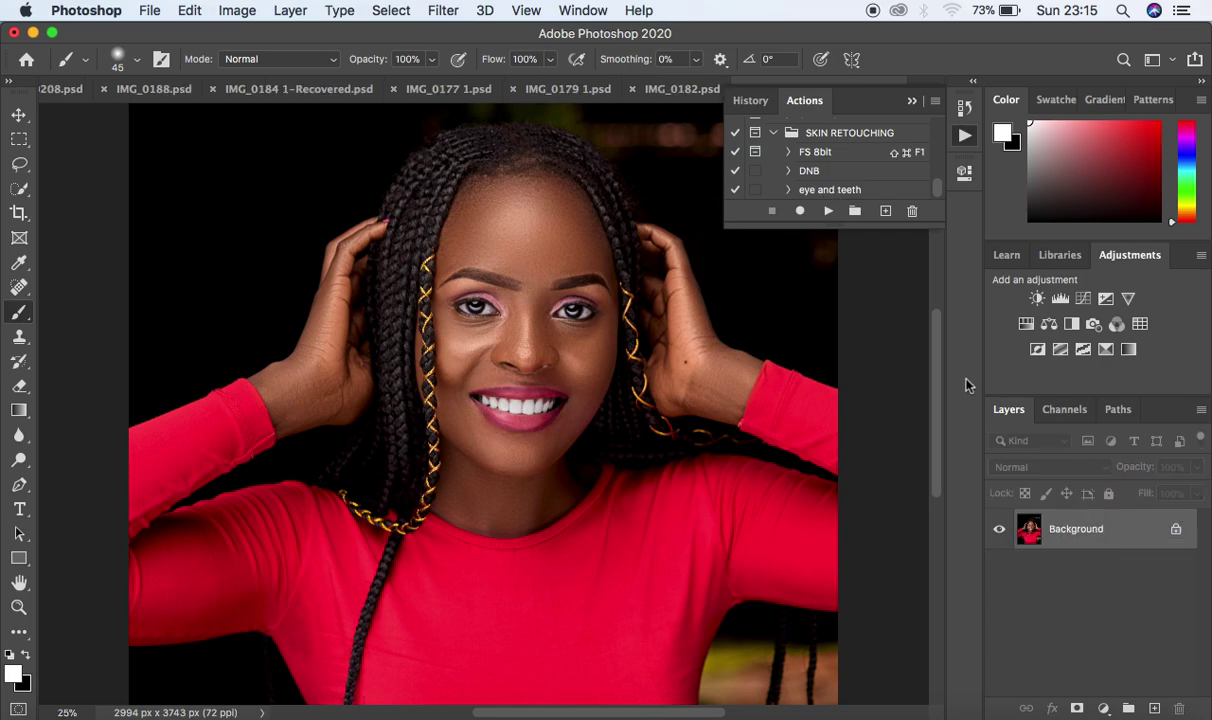
{"action": "left_click", "coordinate": [772, 184]}
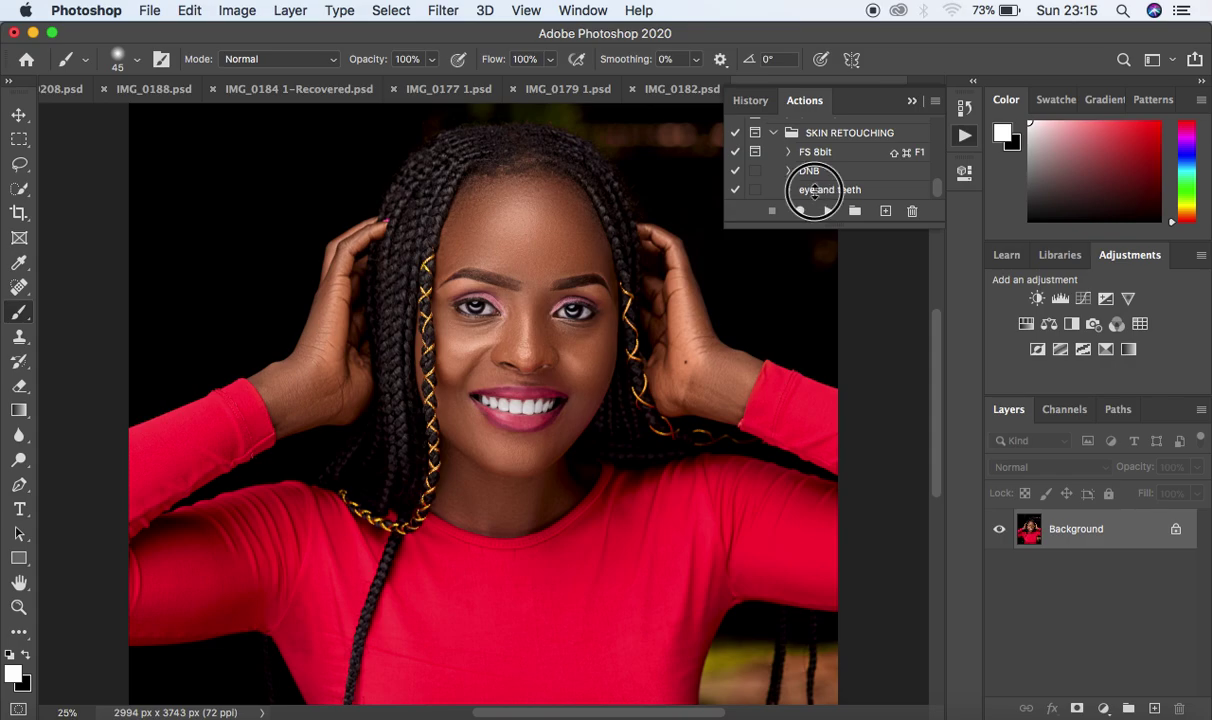
{"action": "left_click", "coordinate": [826, 209]}
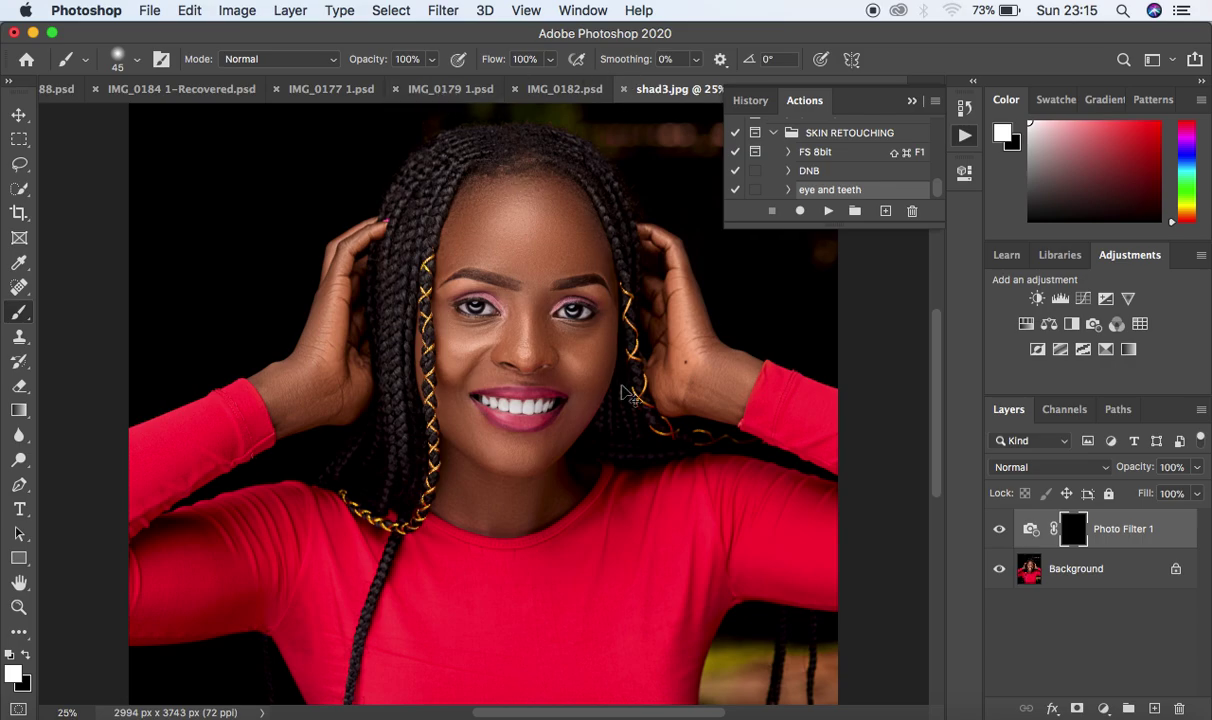
Step: Paint white over the front teeth on the Photo Filter mask, then lower the layer to 30% opacity and compare
{"action": "key", "text": "super+plus"}
{"action": "key", "text": "super+plus"}
{"action": "key", "text": "super+plus"}
{"action": "key", "text": "bracketleft"}
{"action": "mouse_move", "coordinate": [604, 406]}
{"action": "left_mouse_down"}
{"action": "mouse_move", "coordinate": [633, 399]}
{"action": "mouse_move", "coordinate": [629, 415]}
{"action": "mouse_move", "coordinate": [657, 410]}
{"action": "mouse_move", "coordinate": [576, 418]}
{"action": "mouse_move", "coordinate": [561, 411]}
{"action": "mouse_move", "coordinate": [569, 405]}
{"action": "mouse_move", "coordinate": [563, 422]}
{"action": "mouse_move", "coordinate": [567, 404]}
{"action": "mouse_move", "coordinate": [532, 402]}
{"action": "mouse_move", "coordinate": [545, 414]}
{"action": "mouse_move", "coordinate": [507, 395]}
{"action": "mouse_move", "coordinate": [523, 411]}
{"action": "mouse_move", "coordinate": [484, 390]}
{"action": "mouse_move", "coordinate": [607, 398]}
{"action": "left_mouse_up"}
{"action": "left_click", "coordinate": [1197, 467]}
{"action": "left_click_drag", "start_coordinate": [1199, 490], "coordinate": [1136, 491]}
{"action": "left_click", "coordinate": [999, 530]}
{"action": "left_click", "coordinate": [999, 530]}
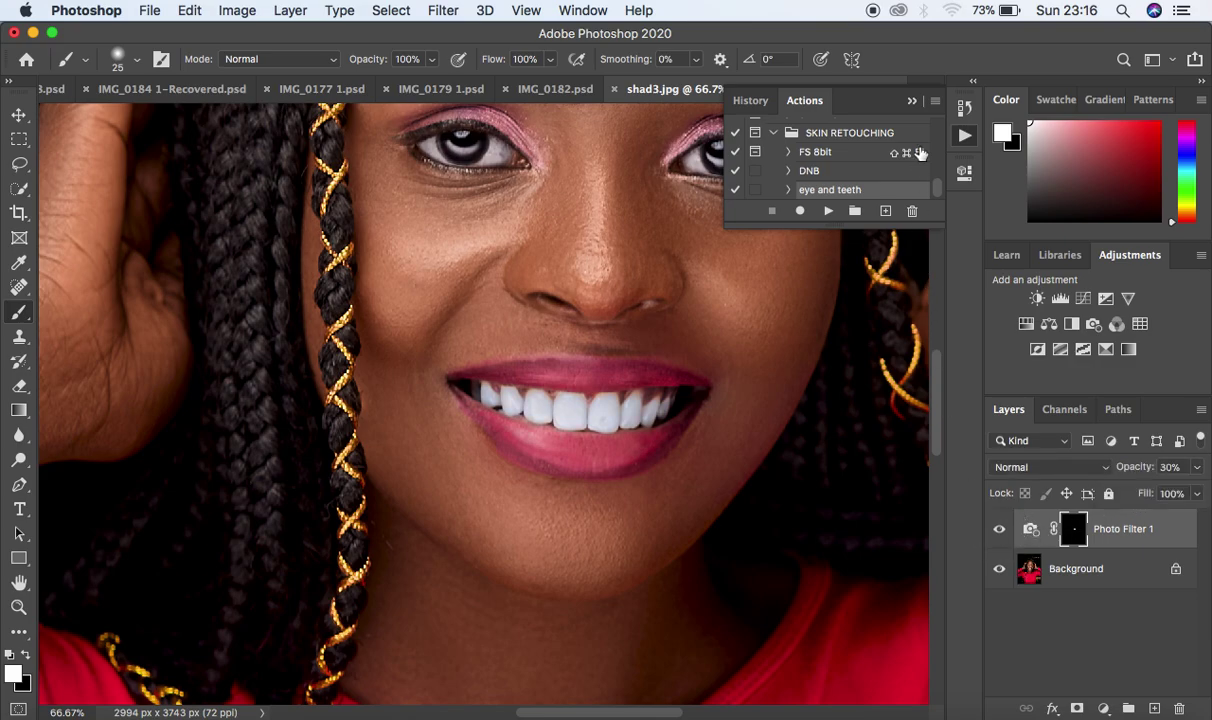
Step: Zoom out to the whole portrait and delete the Photo Filter 1 layer
{"action": "left_click", "coordinate": [912, 101]}
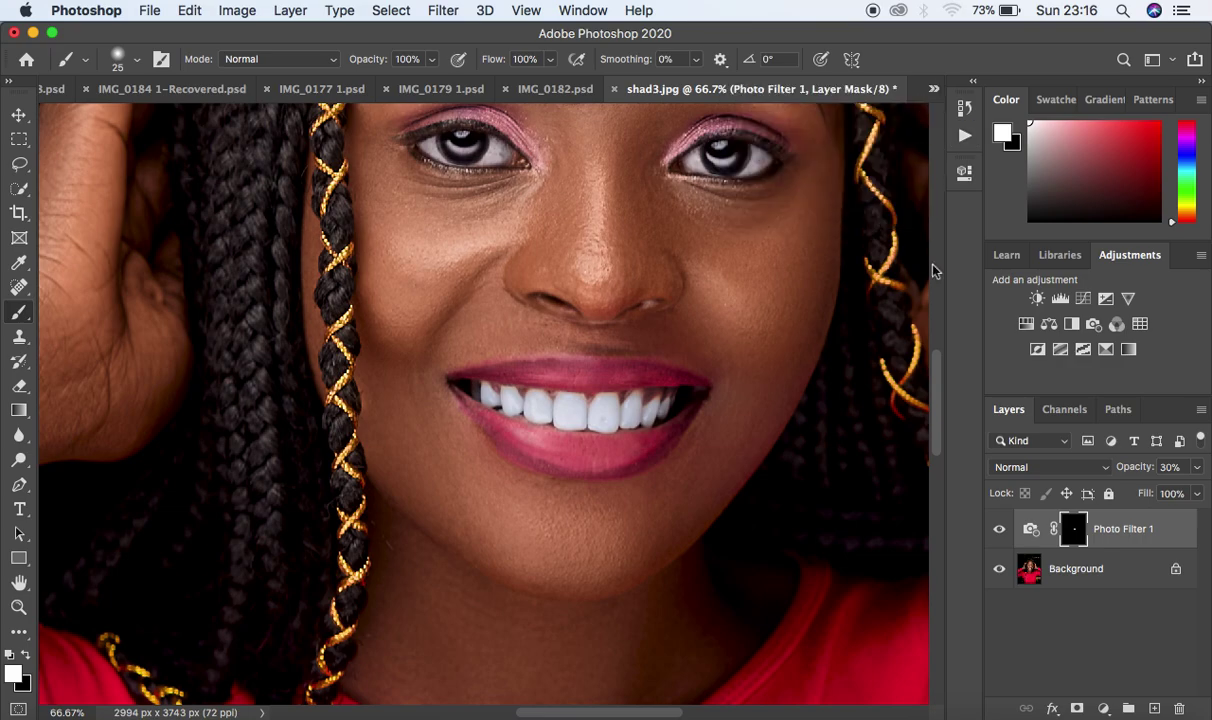
{"action": "key", "text": "super+minus"}
{"action": "key", "text": "super+minus"}
{"action": "key", "text": "super+minus"}
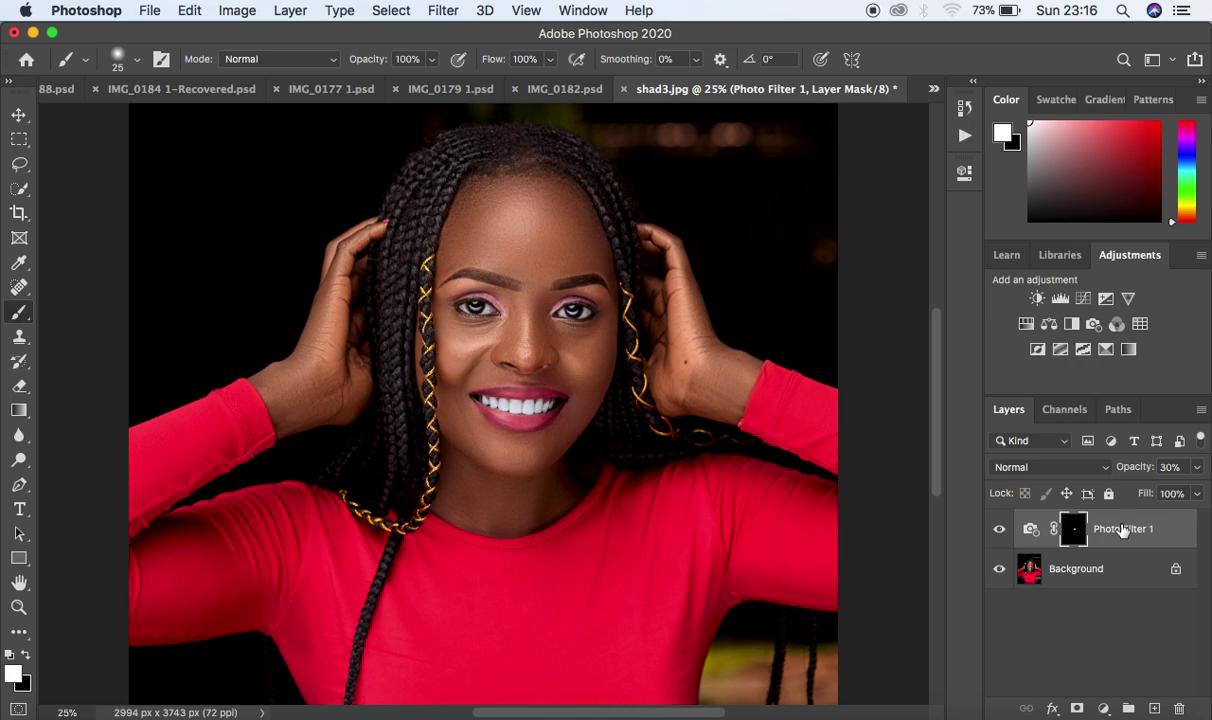
{"action": "key", "text": "BackSpace"}
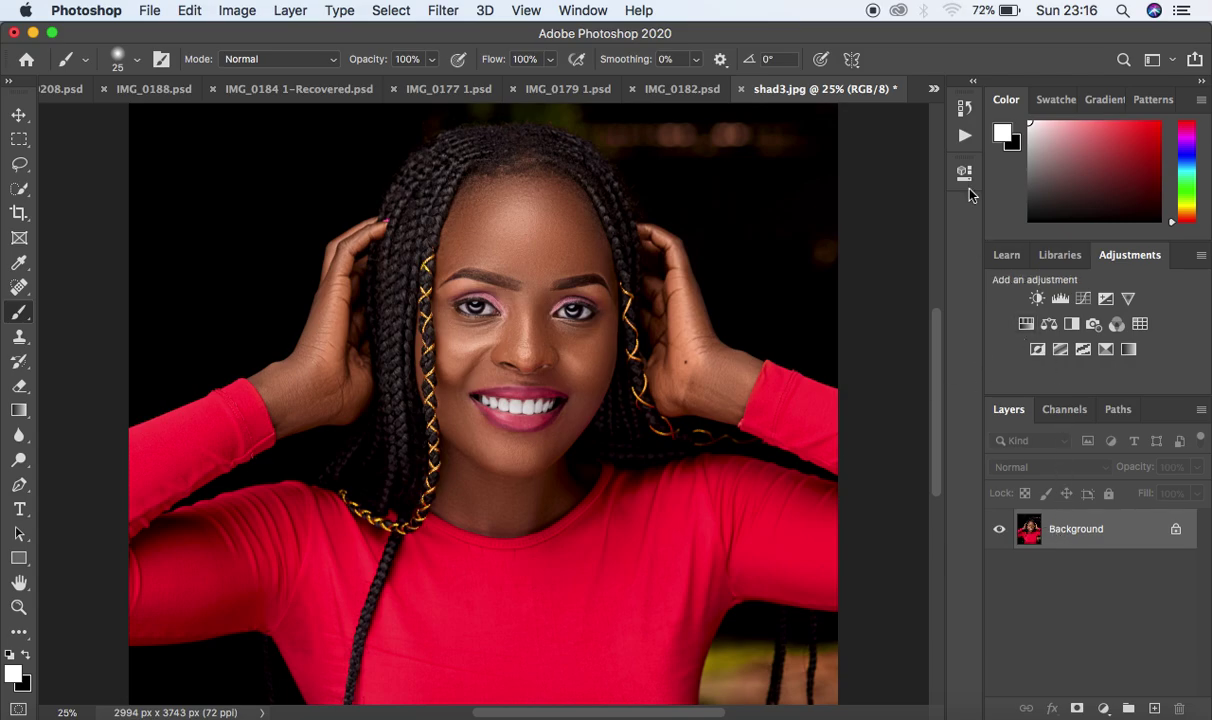
Step: Create a Gray-labelled 'enhance blacks' action in the SKIN RETOUCHING set and begin recording
{"action": "left_click", "coordinate": [963, 103]}
{"action": "left_click", "coordinate": [800, 102]}
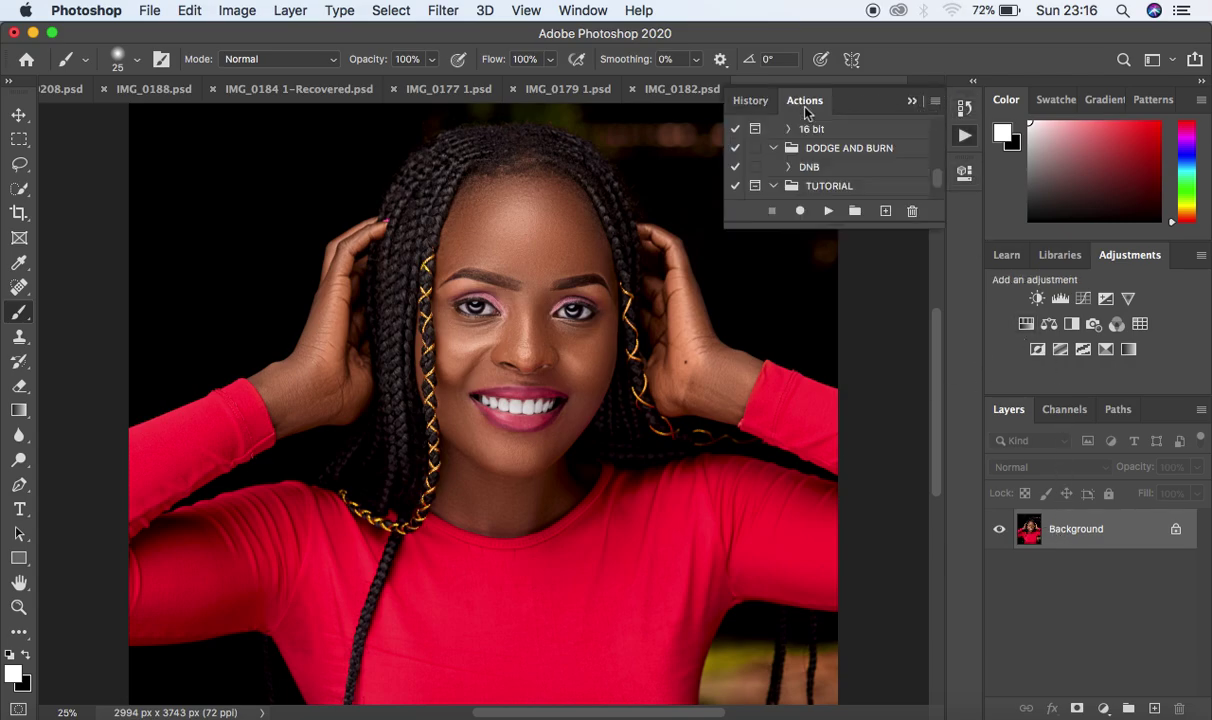
{"action": "scroll", "coordinate": [868, 182], "scroll_direction": "down", "scroll_amount": 3}
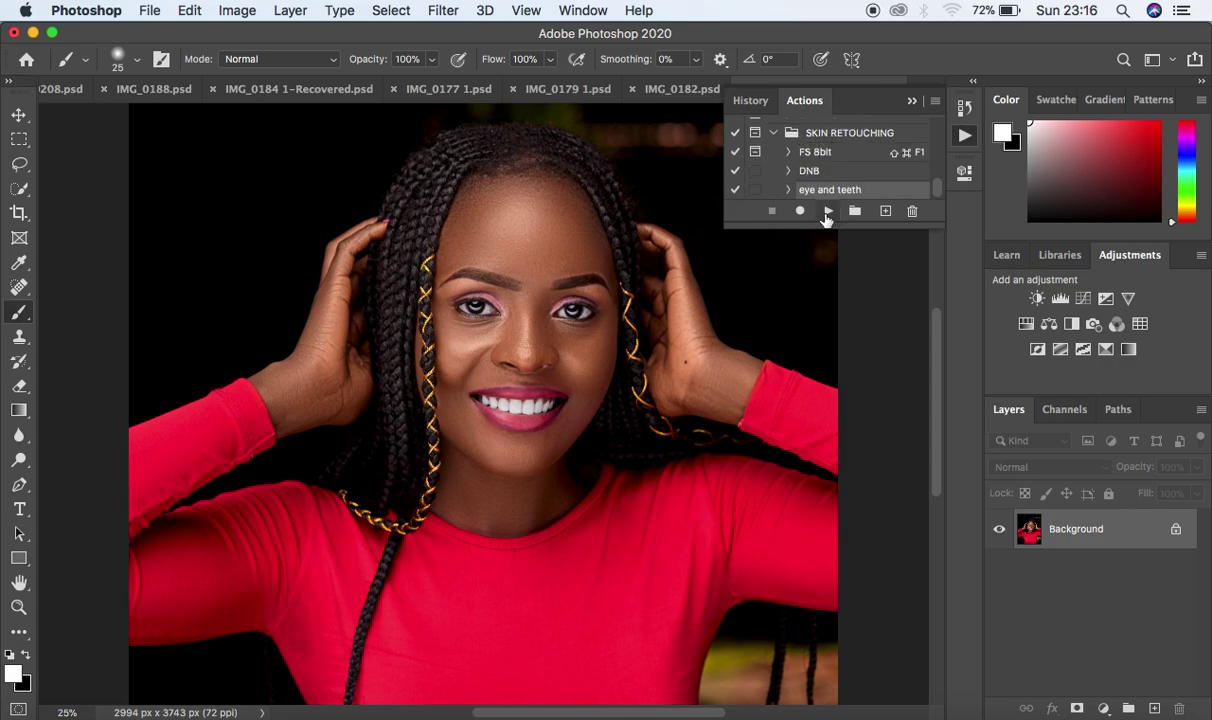
{"action": "left_click", "coordinate": [884, 211]}
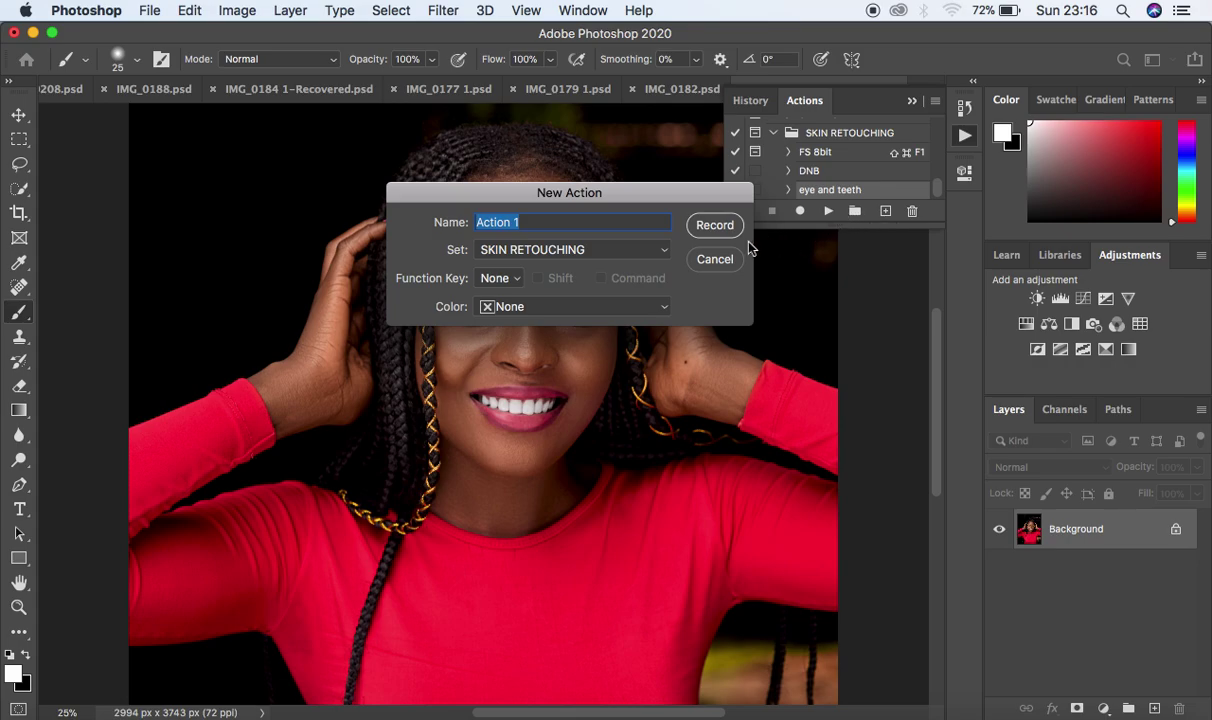
{"action": "type", "text": "enhance blacks"}
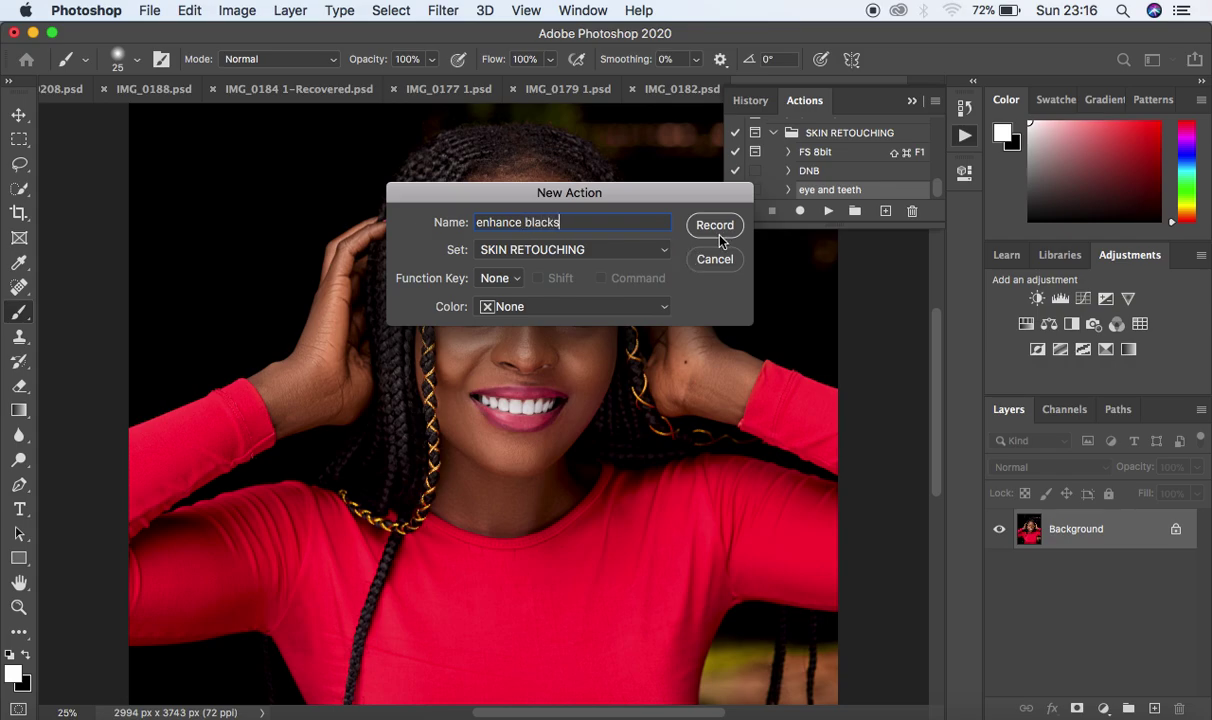
{"action": "left_click", "coordinate": [561, 300]}
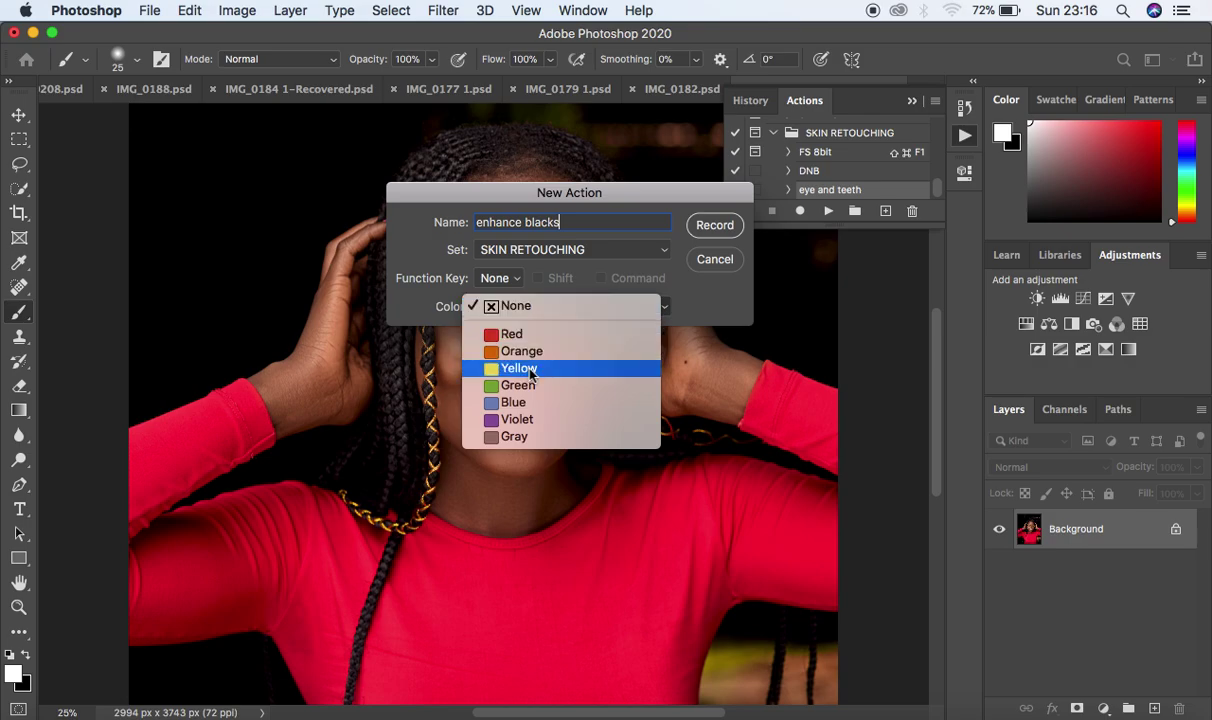
{"action": "left_click", "coordinate": [515, 430]}
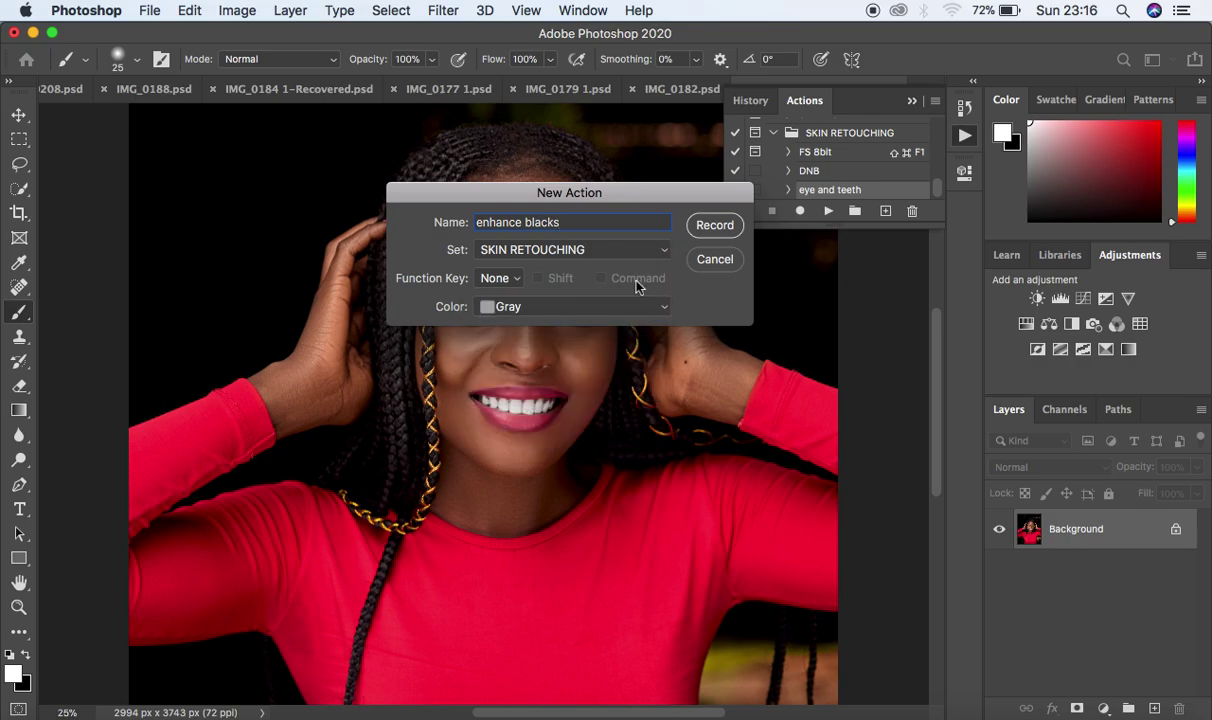
{"action": "left_click", "coordinate": [710, 224]}
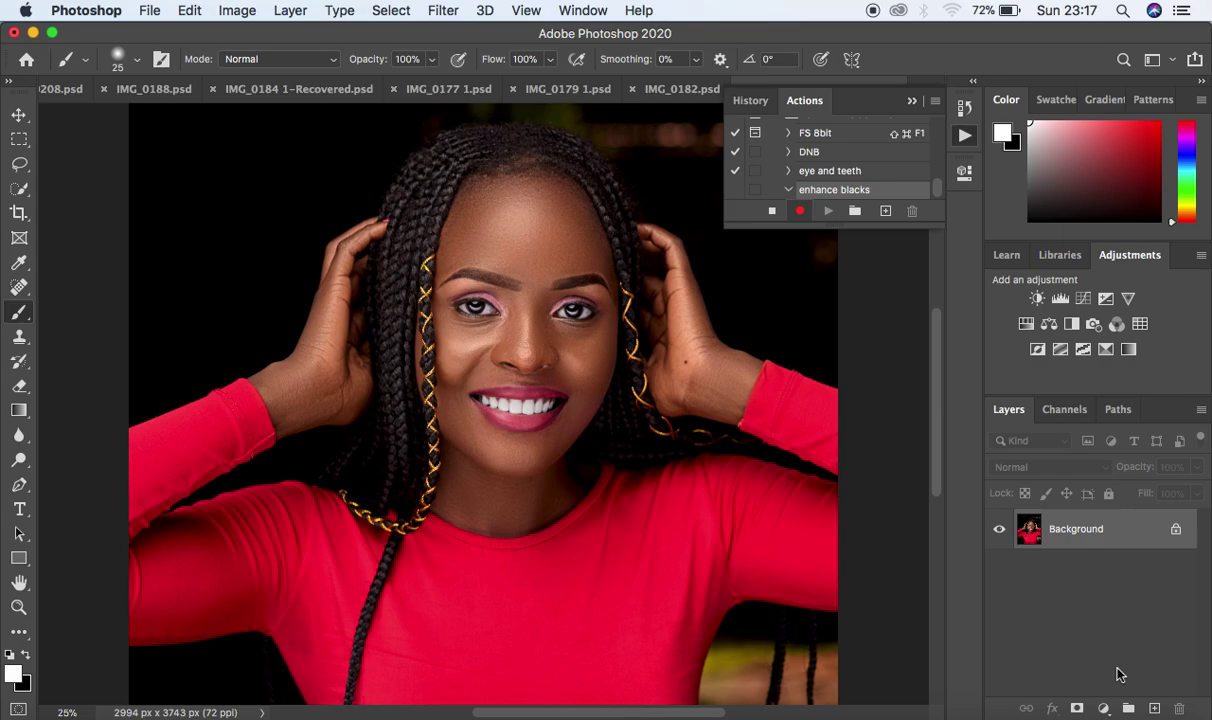
Step: Add a Selective Color adjustment layer with Black at +7 for the Blacks colour
{"action": "left_click", "coordinate": [1103, 708]}
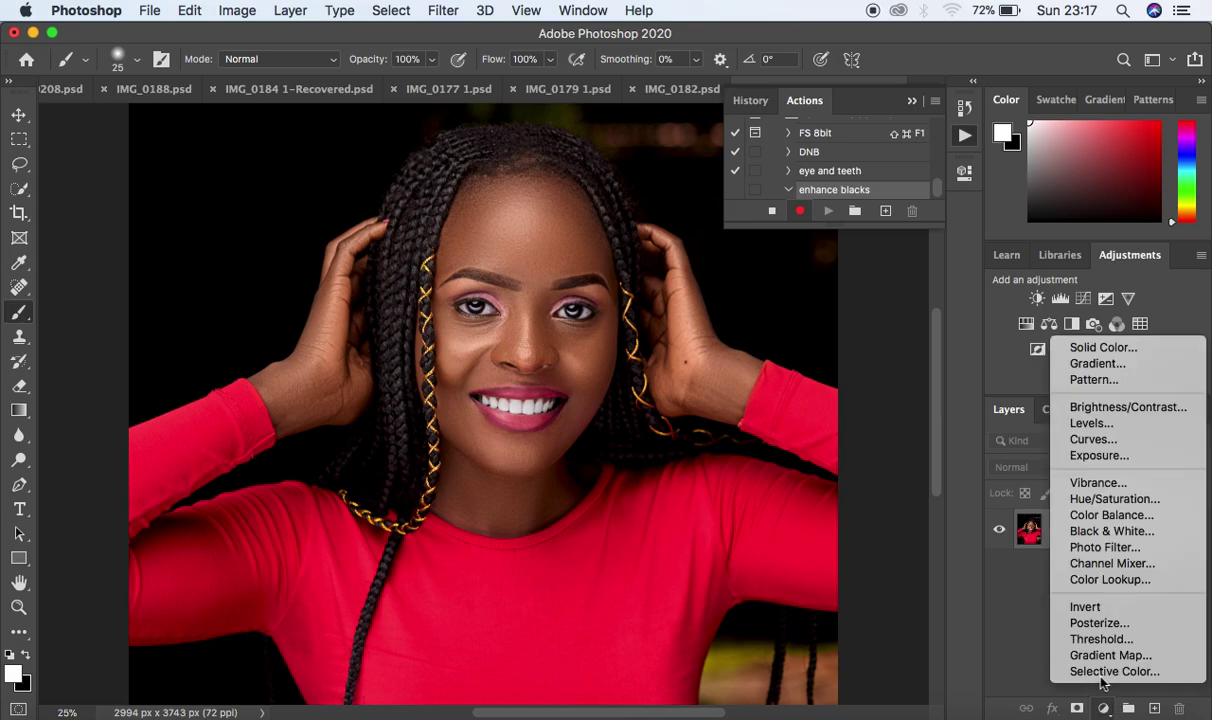
{"action": "left_click", "coordinate": [1105, 671]}
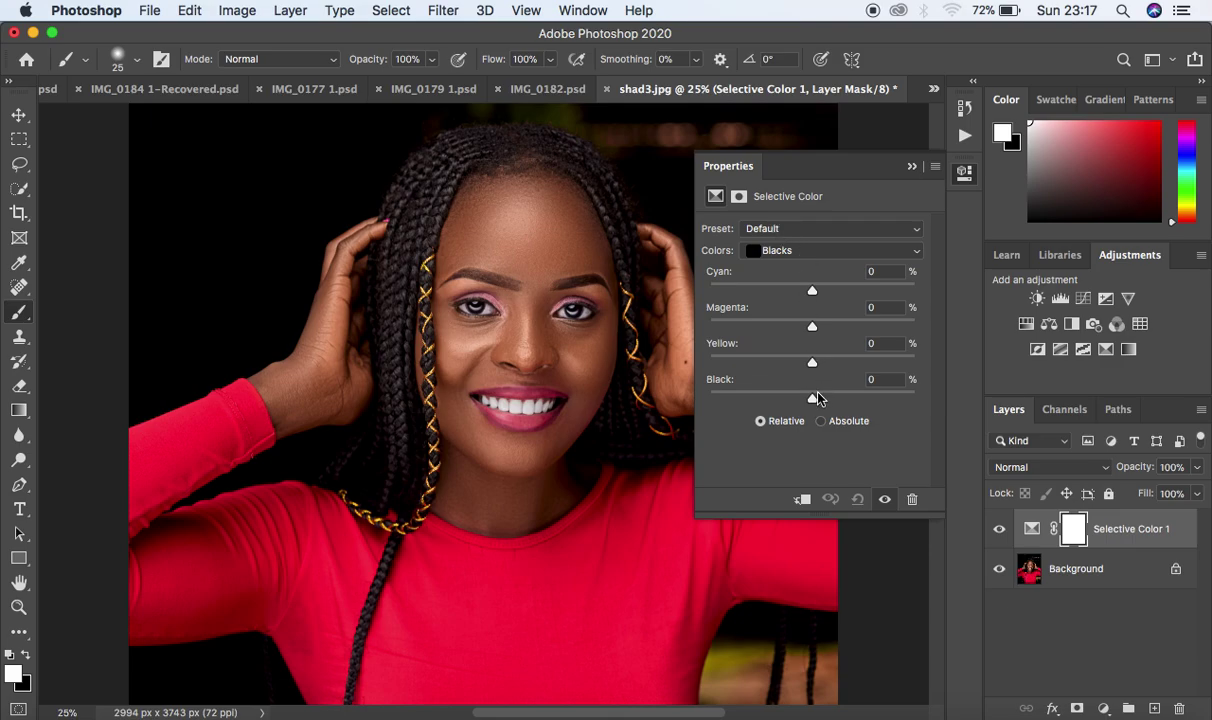
{"action": "left_click_drag", "start_coordinate": [813, 399], "coordinate": [820, 400]}
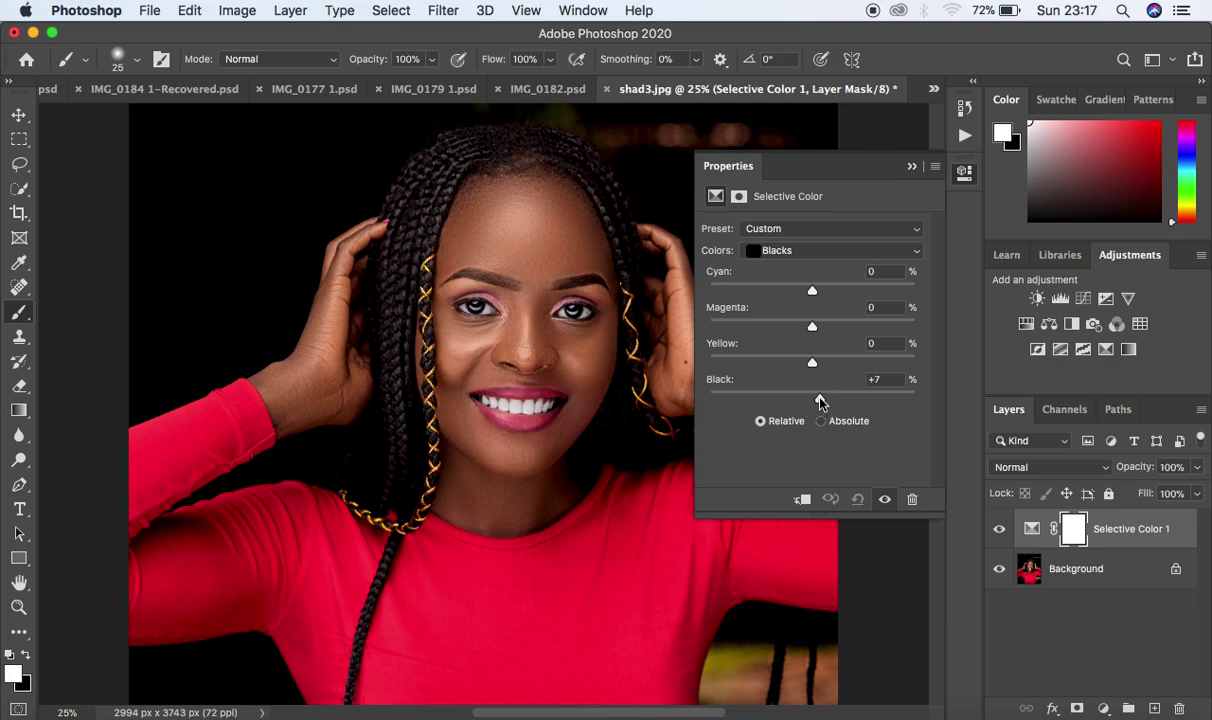
{"action": "left_click", "coordinate": [912, 167]}
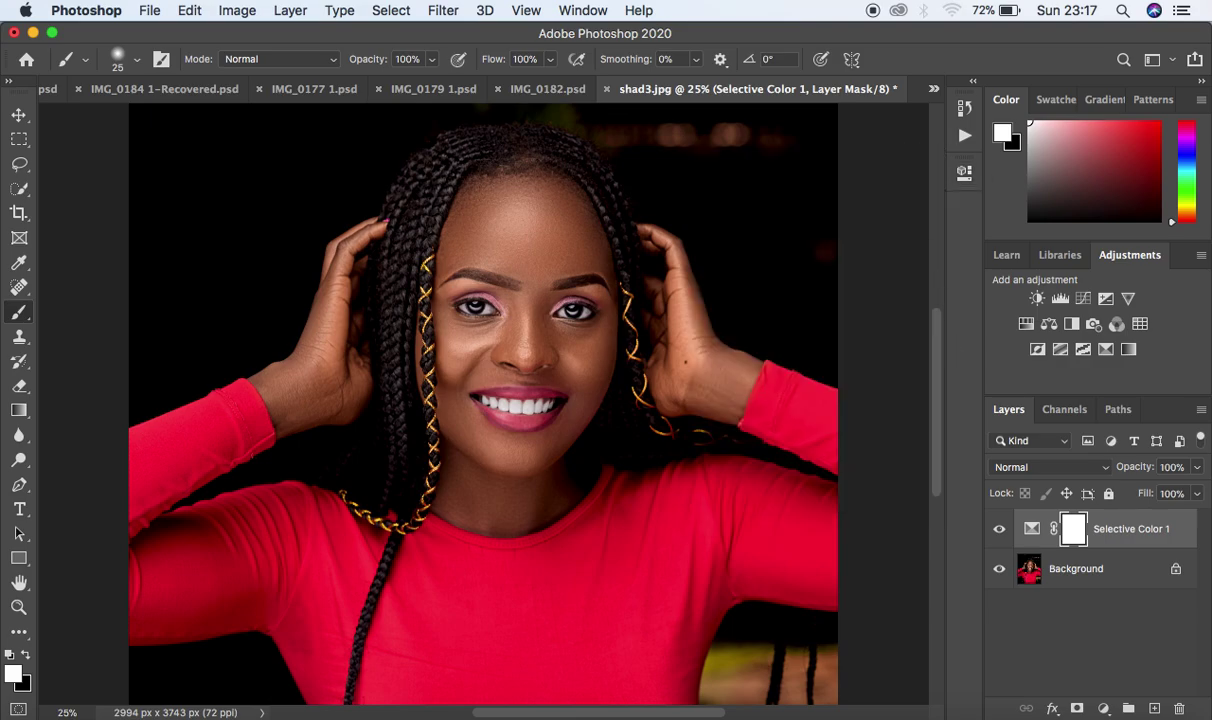
Step: Stop recording enhance blacks, collapse it, and delete the Selective Color 1 layer
{"action": "left_click", "coordinate": [960, 110]}
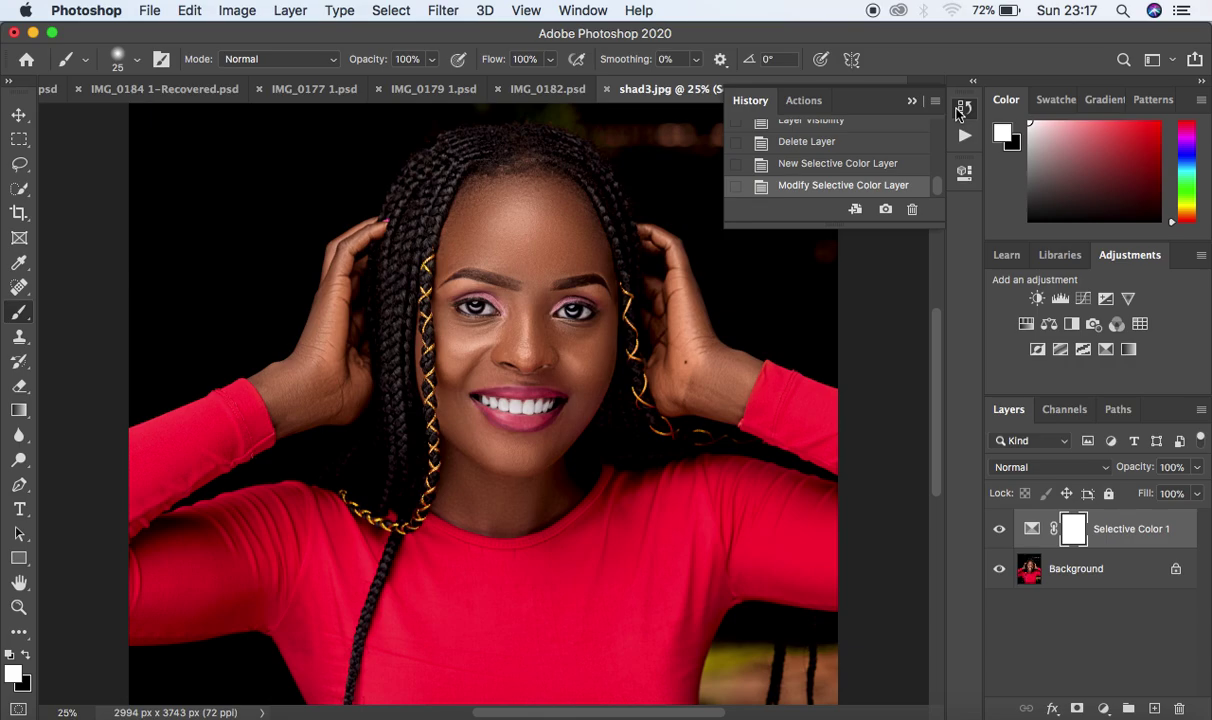
{"action": "left_click", "coordinate": [803, 101]}
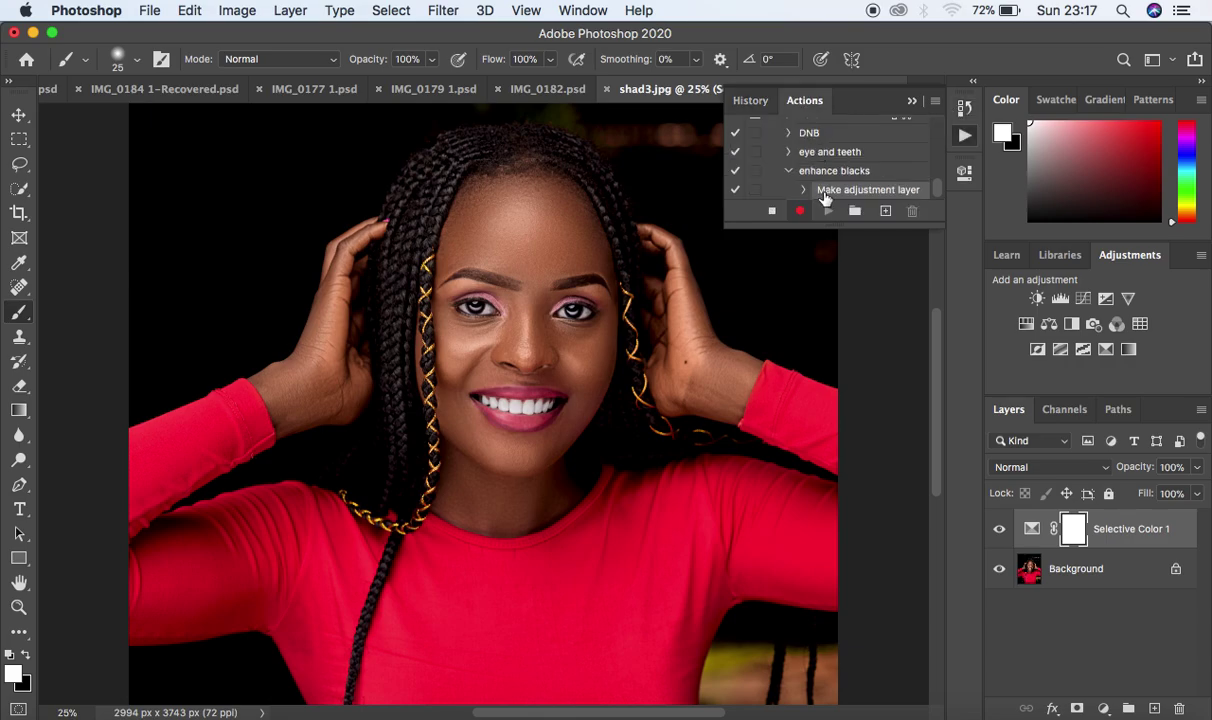
{"action": "left_click", "coordinate": [773, 212]}
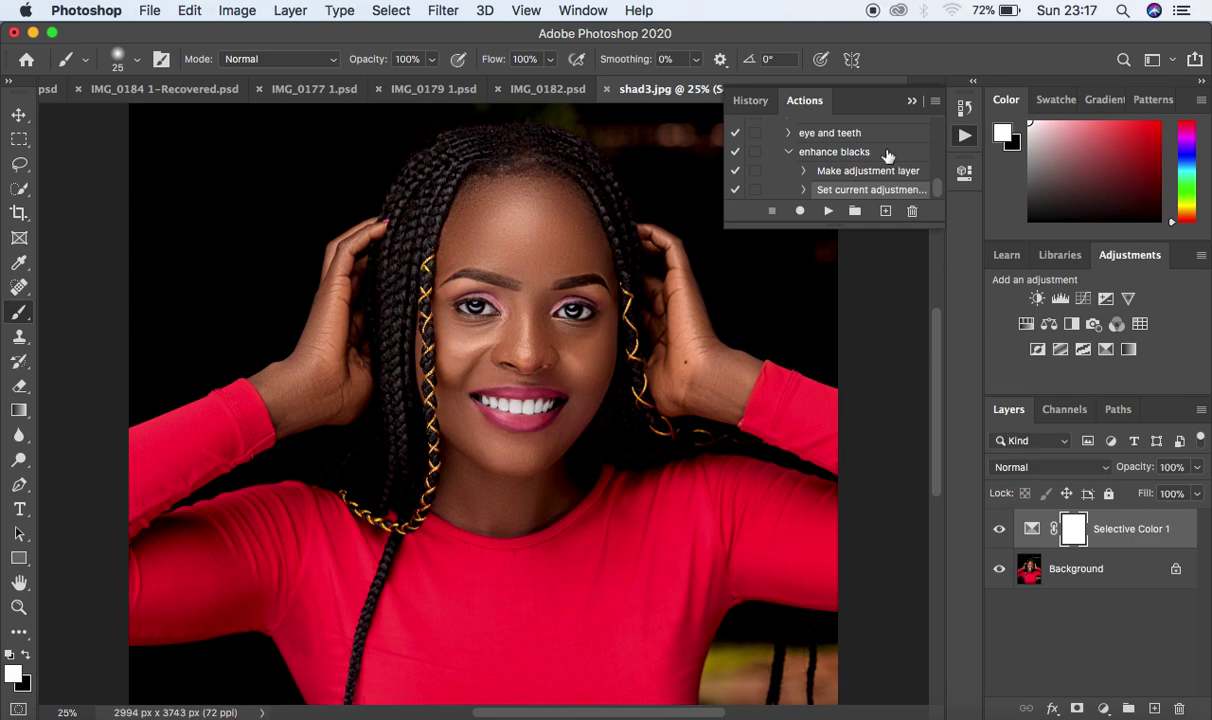
{"action": "left_click", "coordinate": [789, 151]}
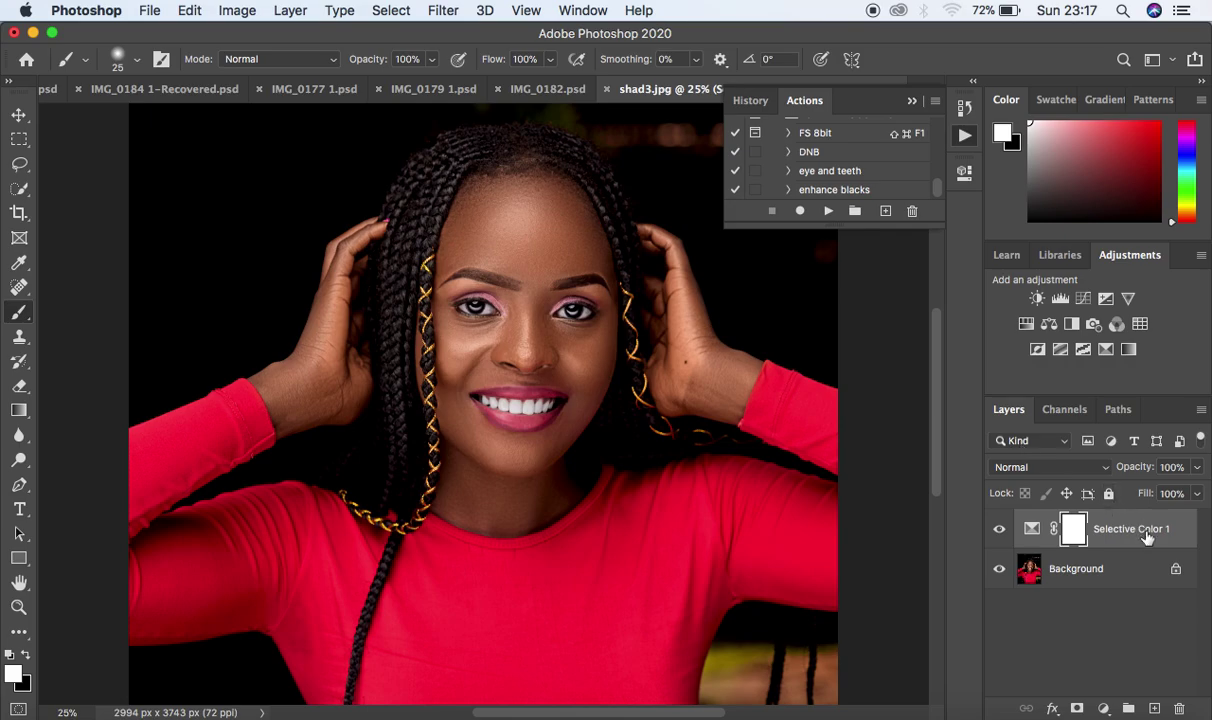
{"action": "key", "text": "BackSpace"}
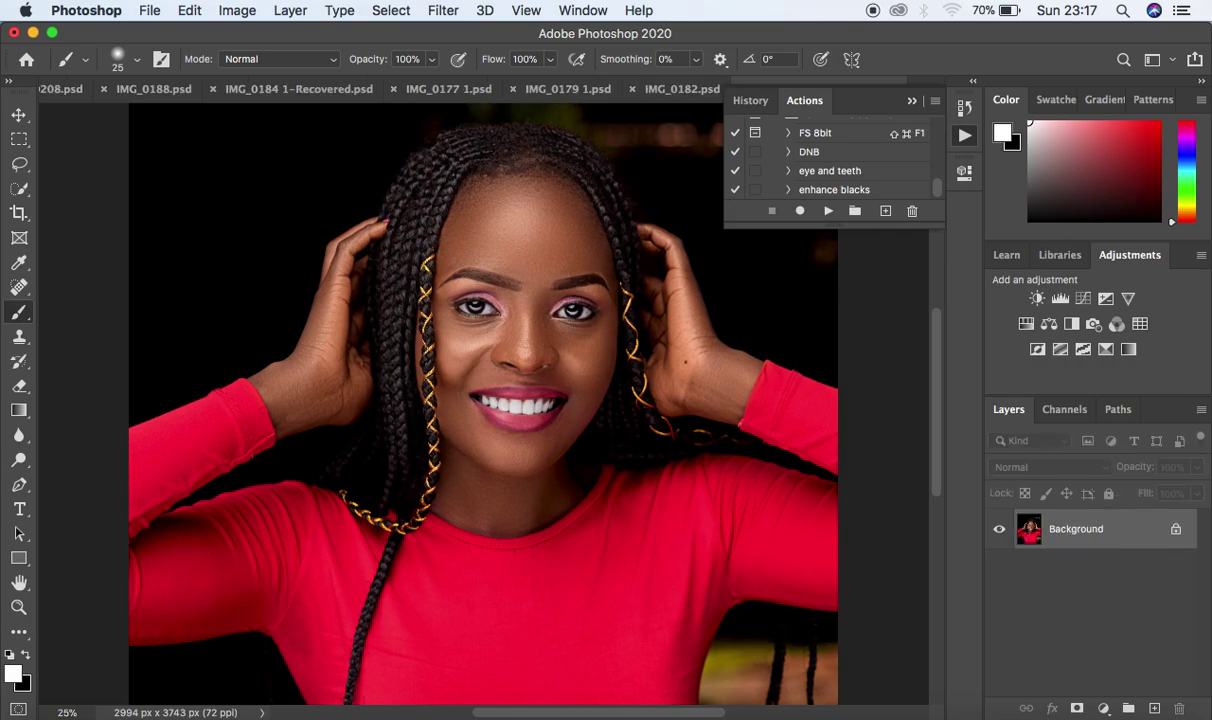
Step: Replay the enhance blacks action and compare the recreated Selective Color 1 layer before and after
{"action": "left_click", "coordinate": [810, 190]}
{"action": "left_click", "coordinate": [830, 210]}
{"action": "left_click", "coordinate": [999, 531]}
{"action": "left_click", "coordinate": [999, 531]}
{"action": "left_click", "coordinate": [999, 531]}
{"action": "left_click", "coordinate": [999, 530]}
{"action": "left_click", "coordinate": [999, 530]}
{"action": "left_click", "coordinate": [999, 531]}
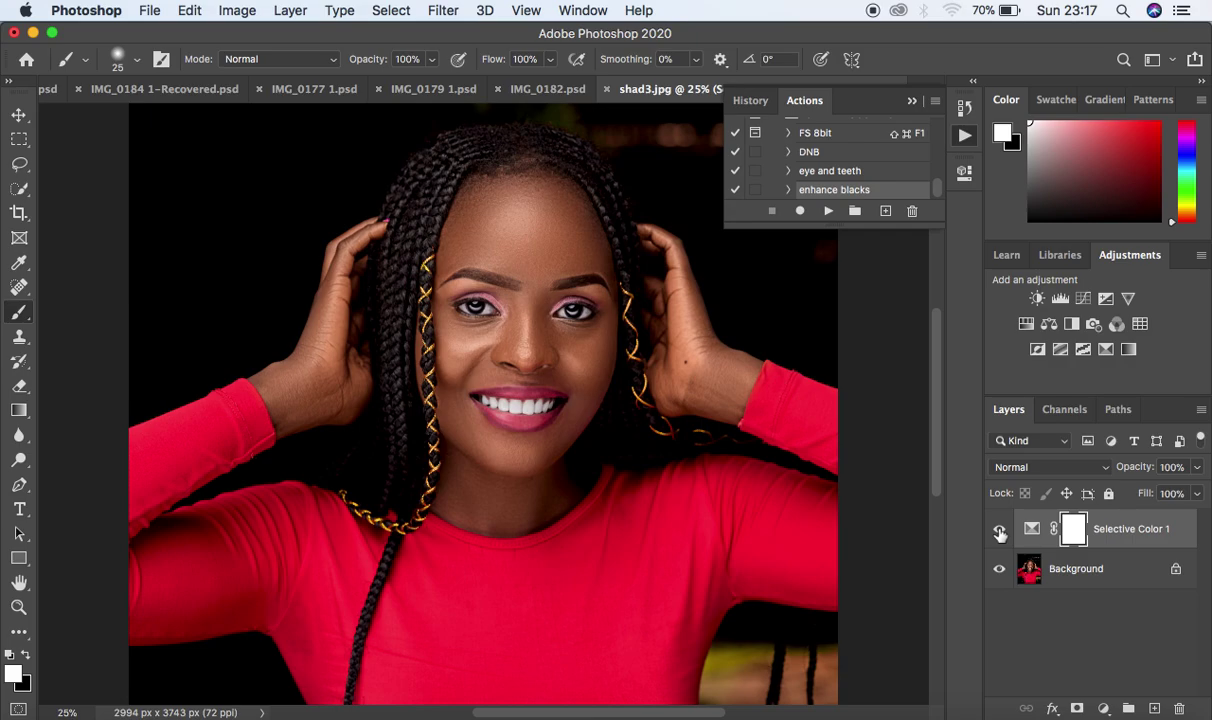